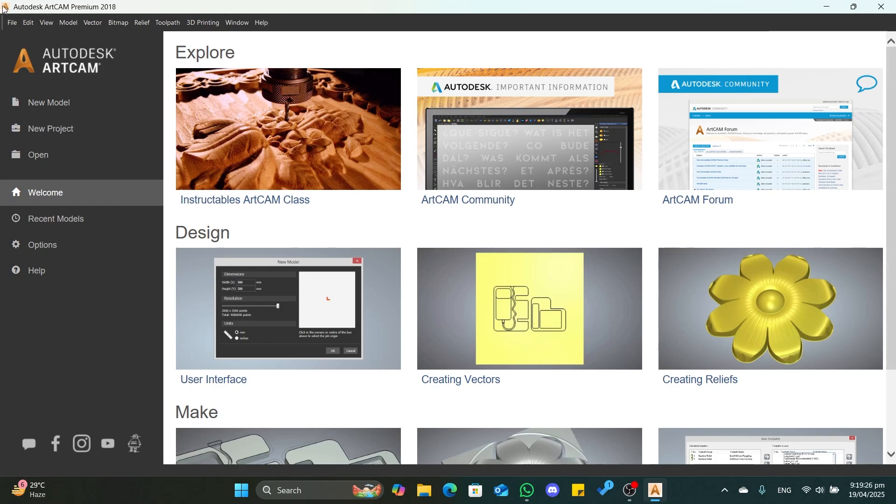
- Create a new model from the image 075ydl3o.jpg in the Downloads folder
left_click(12, 24)
mouse_move(15, 41)
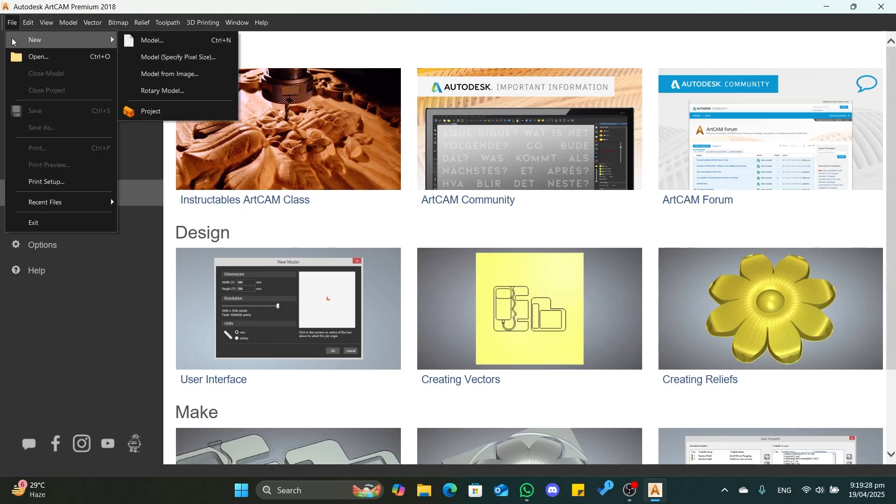
left_click(202, 81)
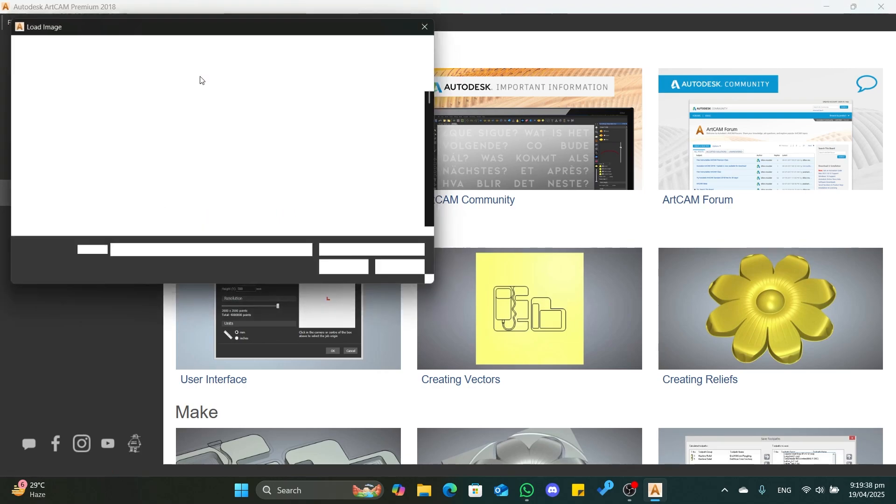
left_click(52, 186)
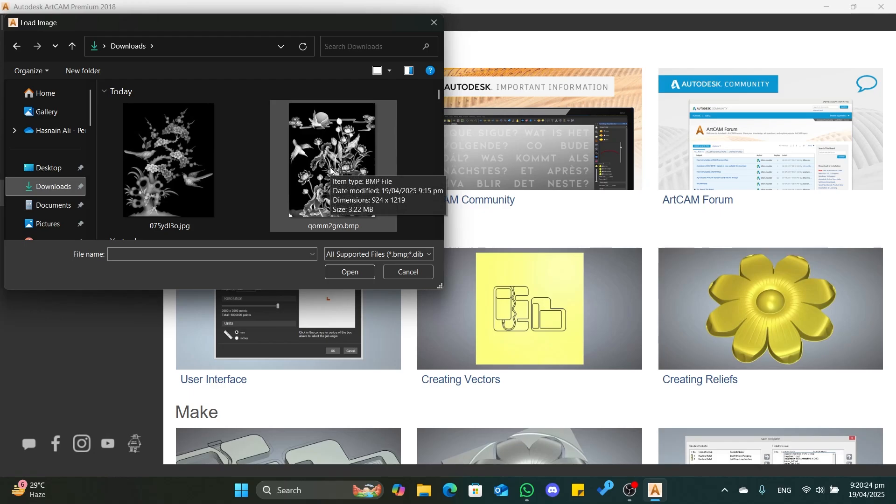
left_click(200, 162)
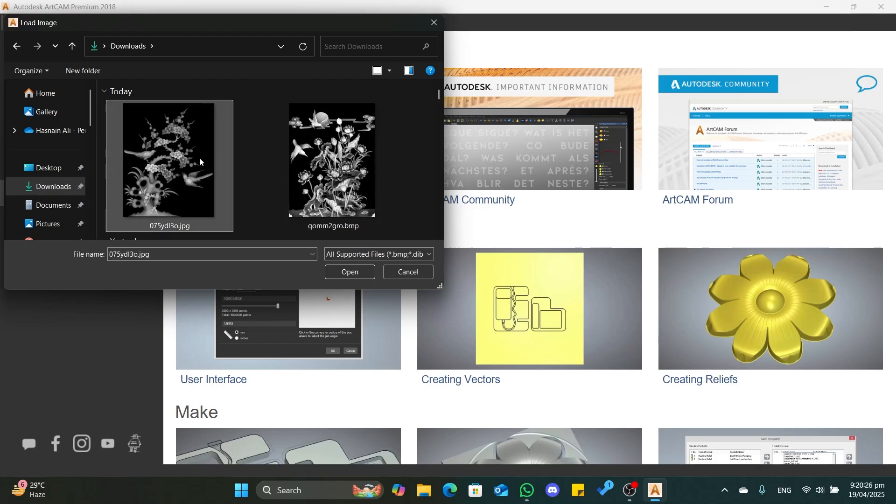
left_click(350, 273)
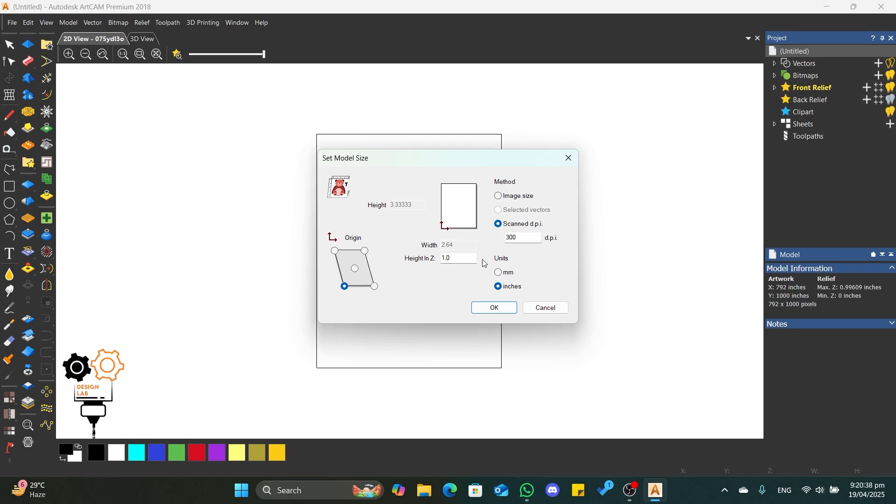
- Switch the model size units to millimetres and set the height in Z to 12.5
left_click_drag(461, 258, 406, 259)
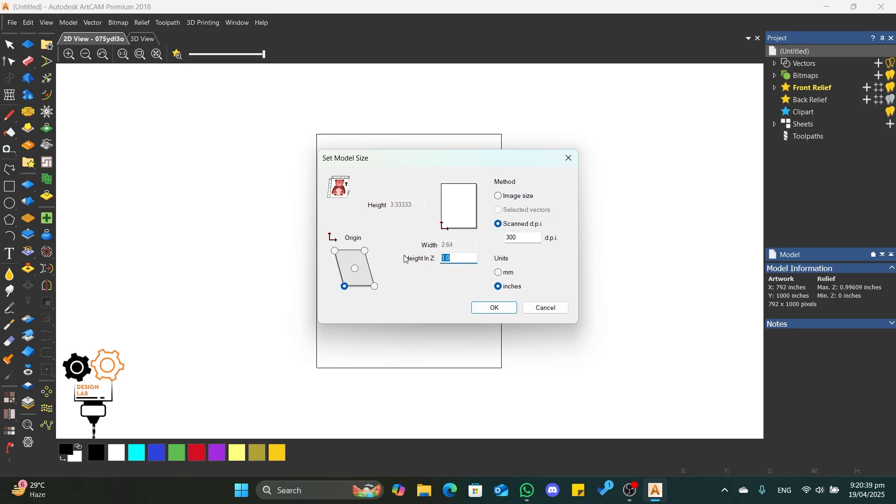
left_click(498, 272)
left_click_drag(453, 258, 395, 262)
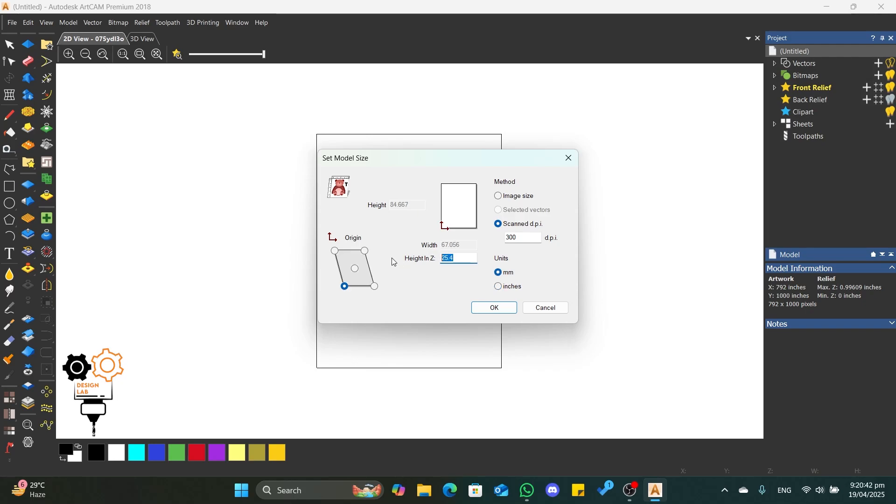
type("0")
type("2.")
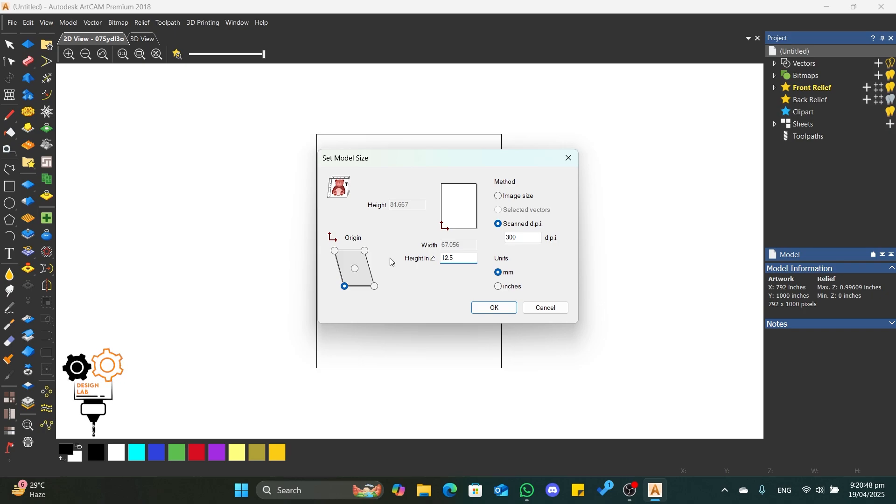
- Set the model size to inches with a Z height of 0.5 and a centred origin, and create the model
left_click(498, 287)
left_click_drag(473, 258, 402, 262)
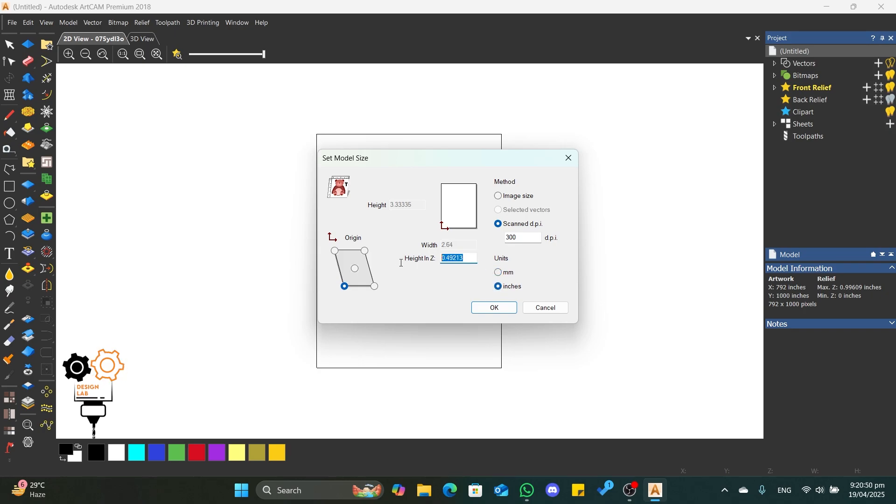
type("0.5")
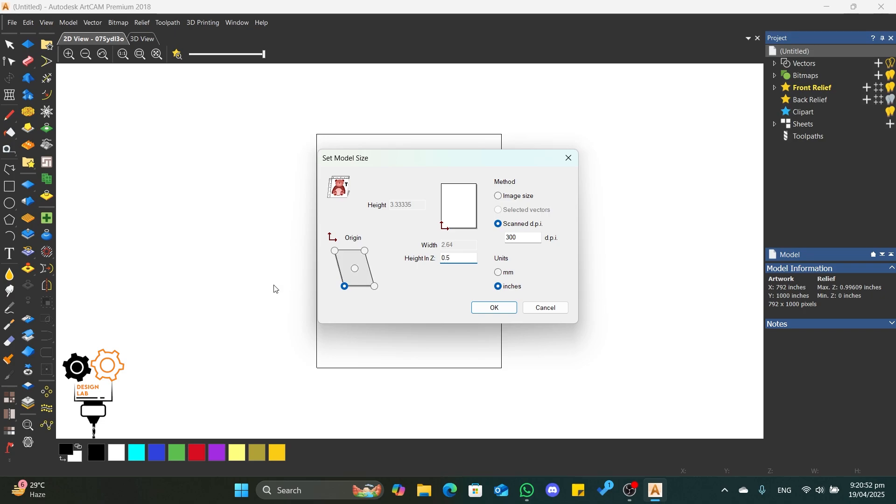
left_click(355, 269)
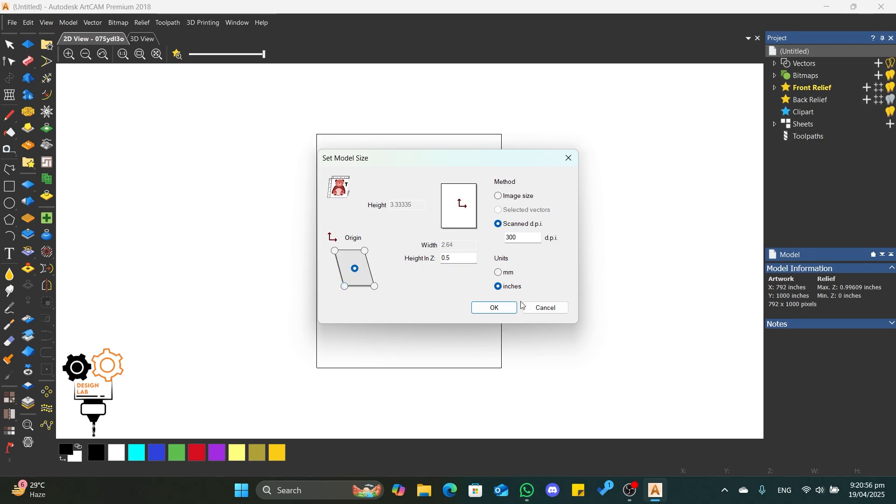
left_click(495, 308)
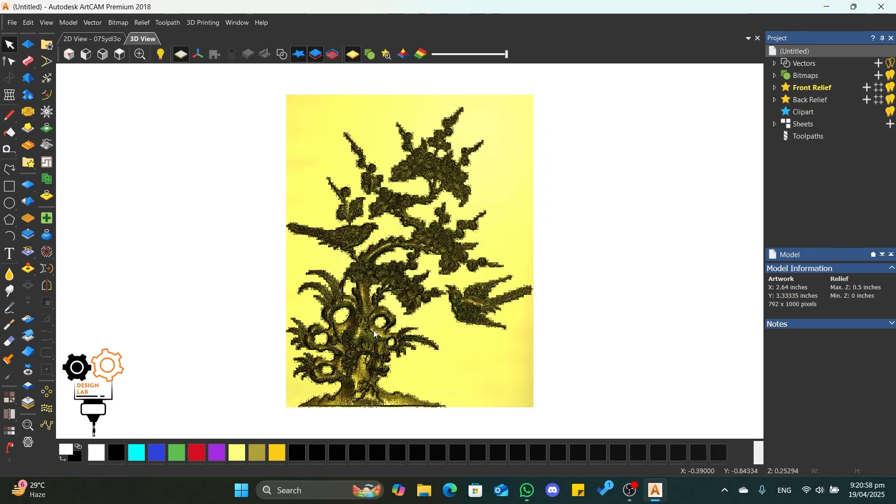
- Examine the generated relief in 3D, checking its surface detail and height from above and at an angle
scroll(375, 334, "up", 5)
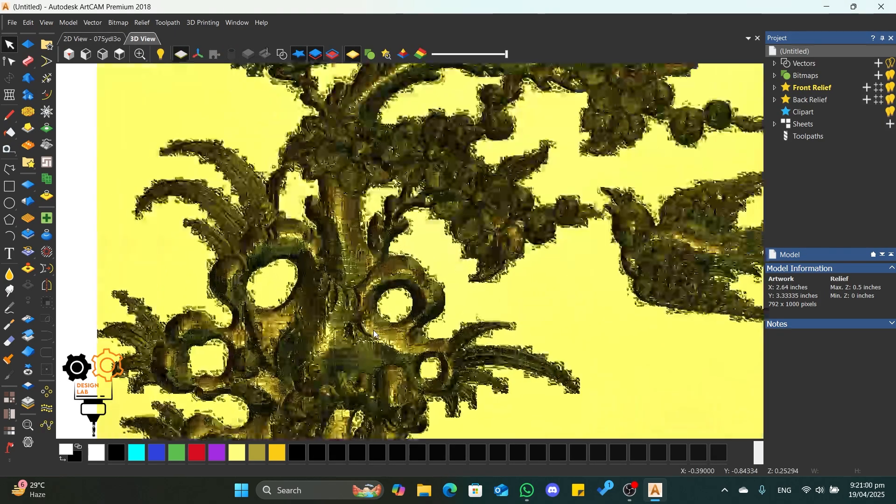
scroll(375, 334, "down", 5)
scroll(393, 245, "up", 4)
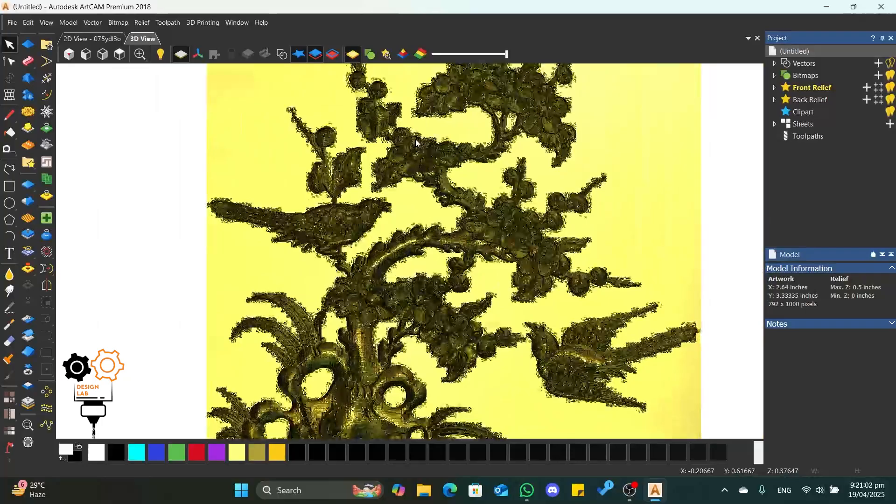
left_click_drag(394, 245, 495, 204)
scroll(495, 204, "down", 5)
scroll(480, 262, "up", 2)
left_click_drag(480, 262, 319, 313)
left_click_drag(479, 237, 390, 236)
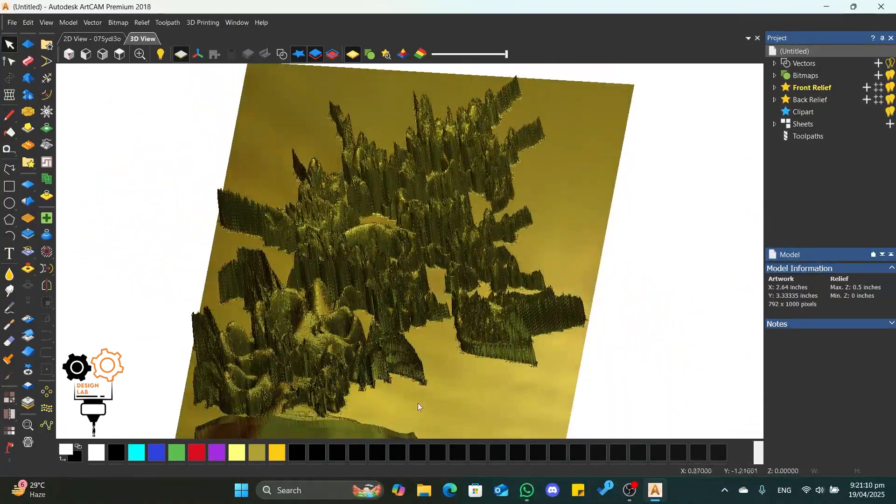
- Start Scale Relief and interactively lower the relief's height to about 0.079 inches
left_click(30, 238)
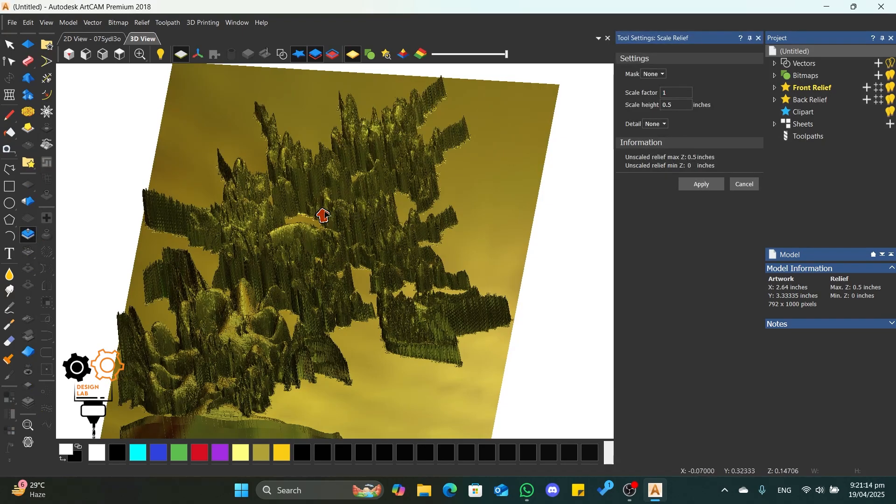
left_click_drag(322, 215, 326, 251)
scroll(458, 198, "up", 5)
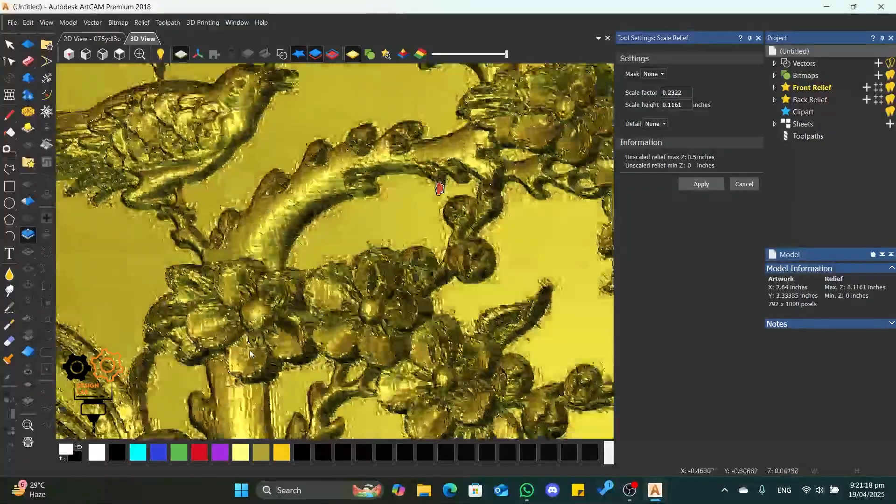
left_click_drag(439, 188, 234, 154)
scroll(271, 146, "down", 5)
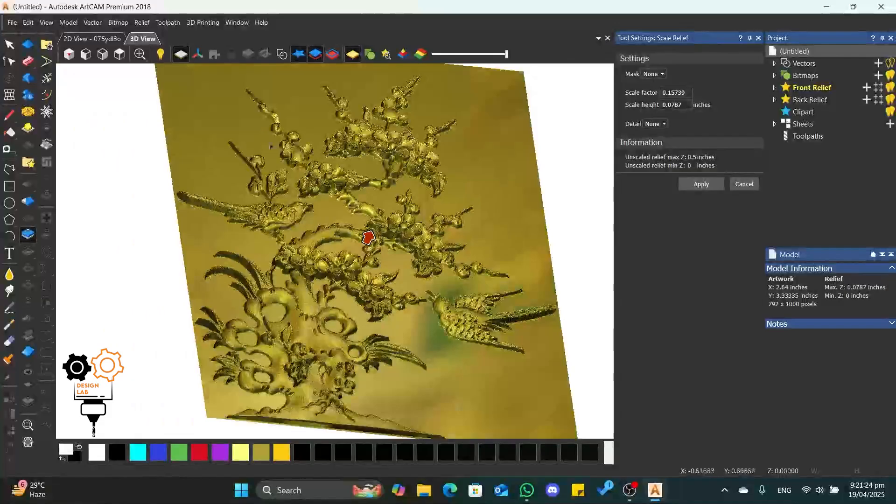
- Inspect the flattened relief's birds, flowers and branches up close from several angles
scroll(271, 146, "up", 5)
left_click_drag(314, 200, 178, 264)
scroll(373, 298, "down", 5)
scroll(381, 305, "up", 5)
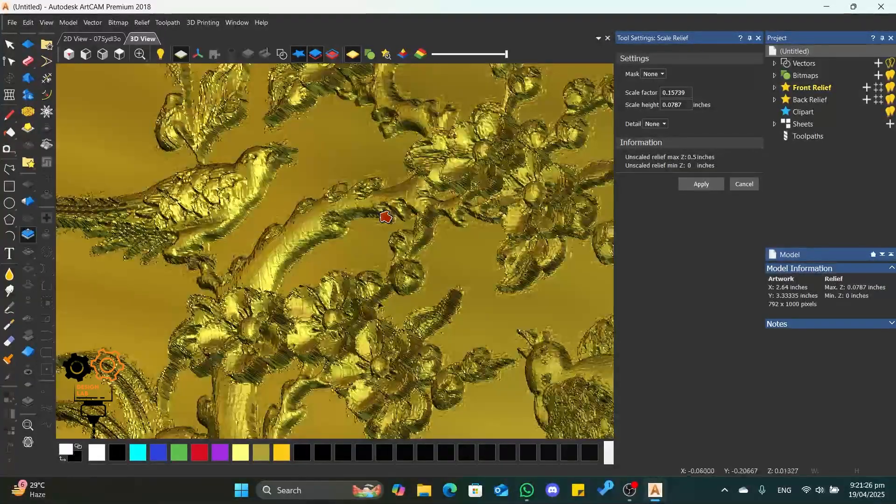
left_click_drag(380, 306, 516, 254)
scroll(516, 254, "down", 5)
scroll(513, 254, "up", 5)
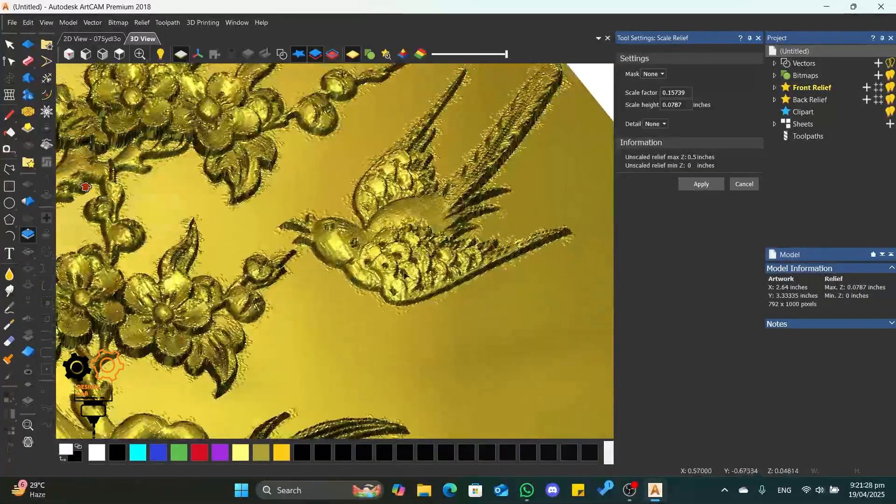
left_click_drag(404, 274, 293, 269)
scroll(299, 267, "down", 5)
scroll(328, 259, "up", 5)
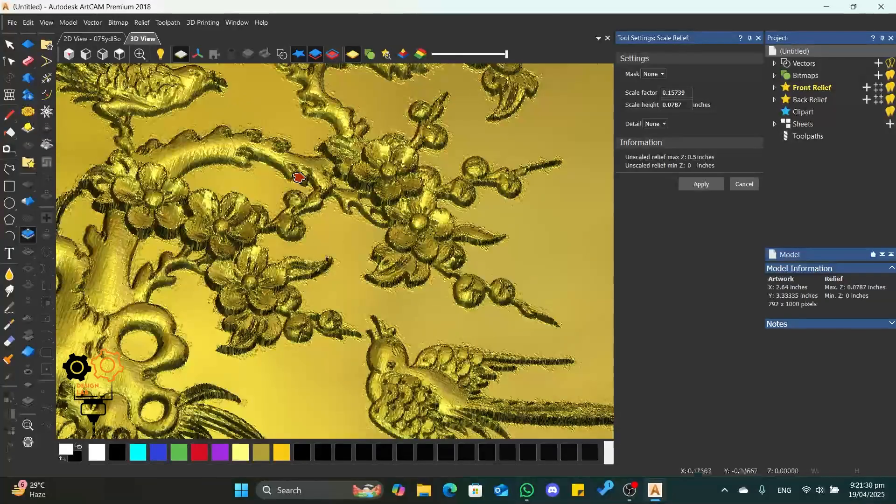
- Fine-tune the relief's scale height to about 0.077 inches, apply it and close the scaling tool
left_click_drag(299, 177, 284, 200)
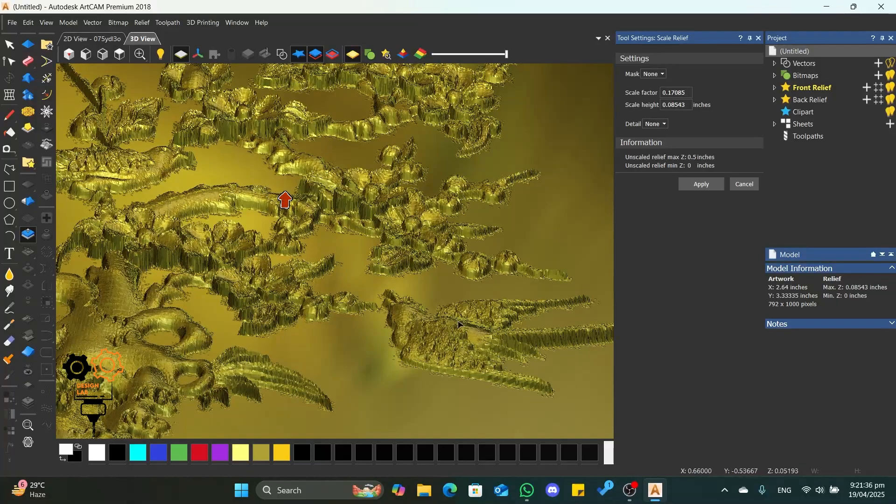
left_click_drag(285, 199, 285, 203)
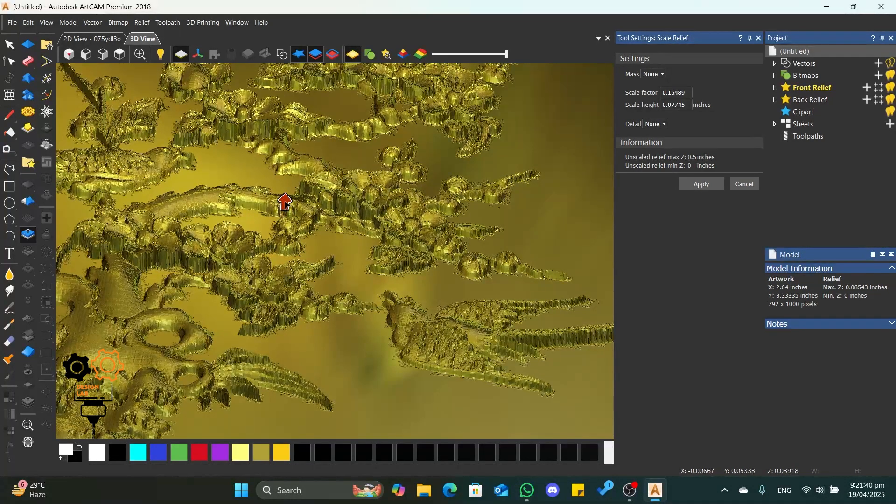
left_click(700, 184)
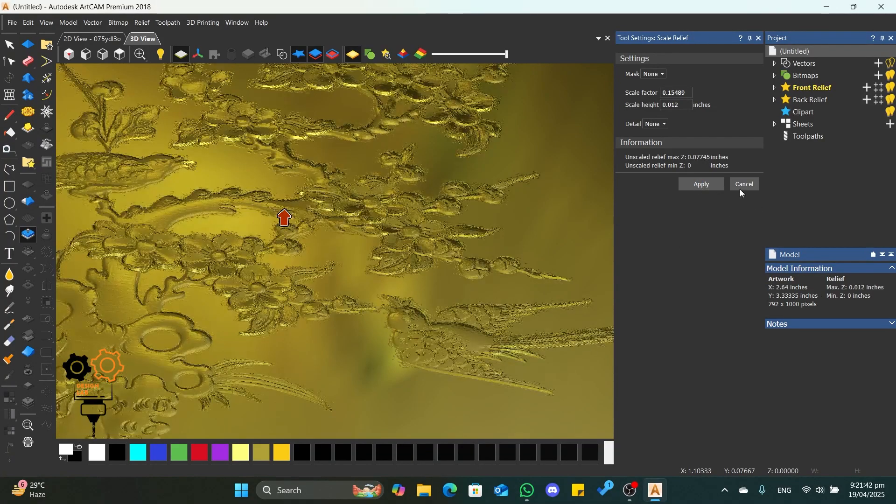
left_click(743, 184)
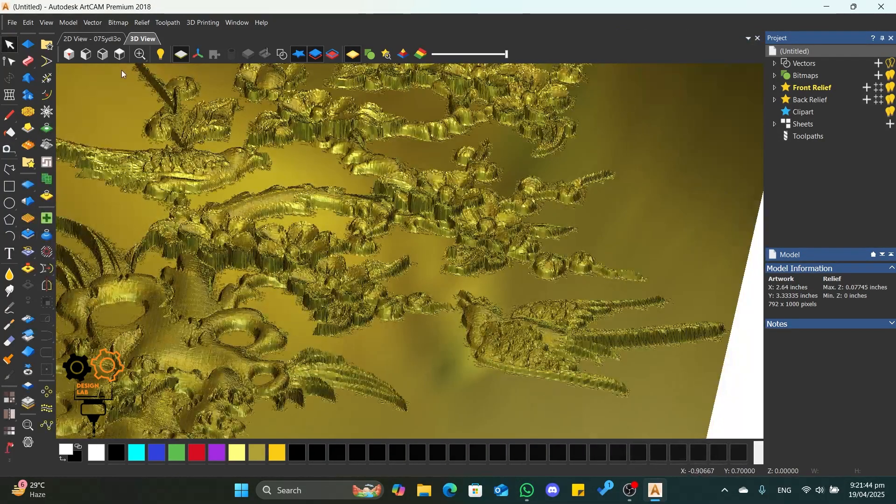
- View the scaled relief from directly above and check the detail of the tree, flowers and birds
left_click(121, 58)
scroll(414, 299, "up", 2)
scroll(415, 280, "down", 1)
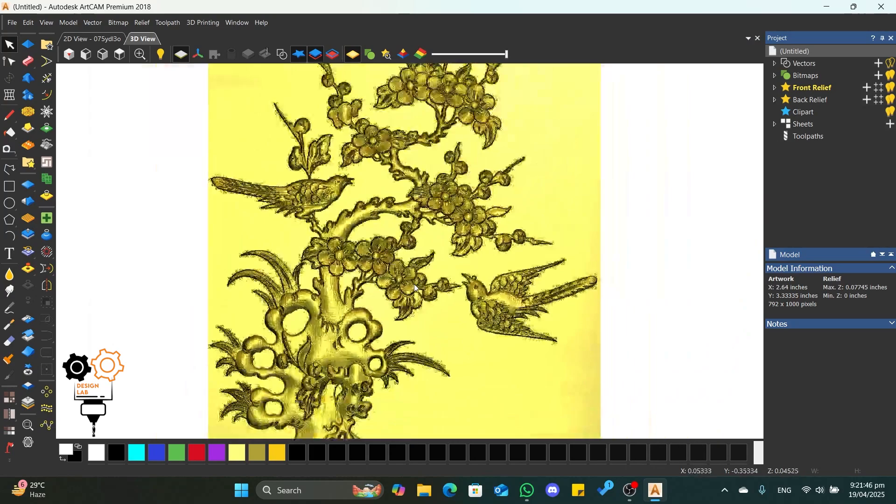
scroll(416, 288, "down", 1)
scroll(386, 326, "up", 2)
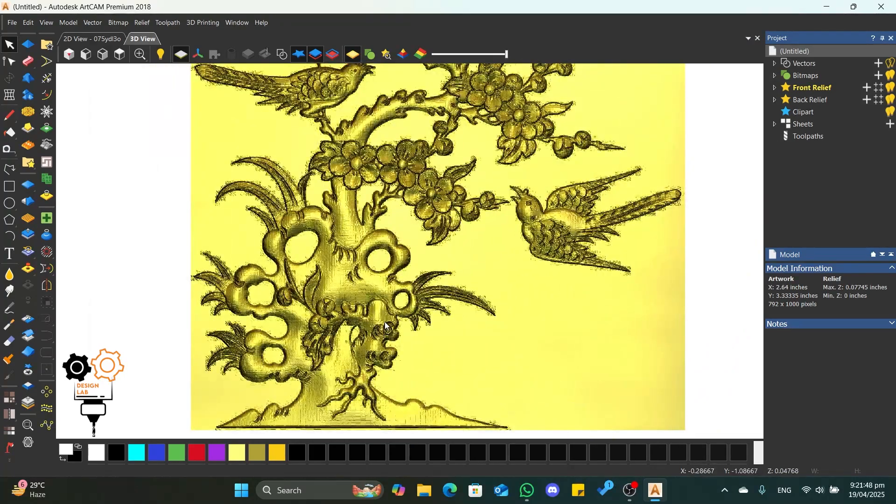
scroll(392, 337, "up", 1)
scroll(410, 261, "down", 4)
scroll(454, 164, "up", 2)
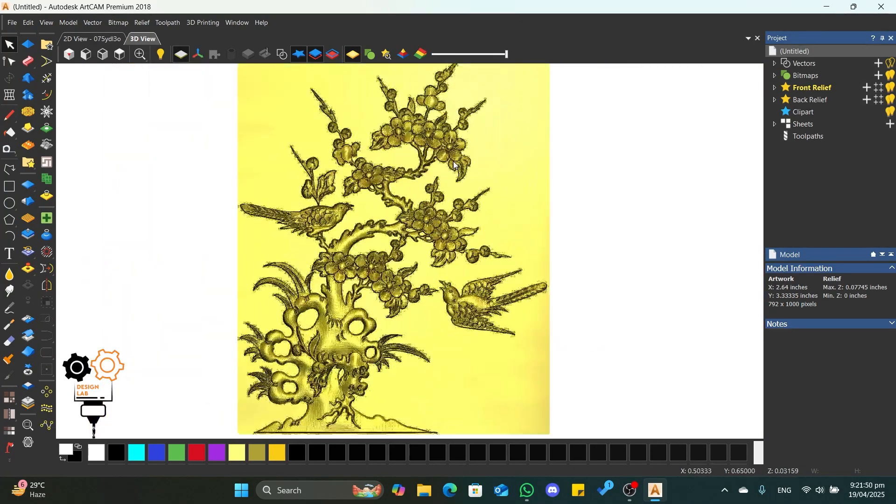
- Show the source grayscale image in 2D and examine the pixel quality of the flower petals and their edges
key("F2")
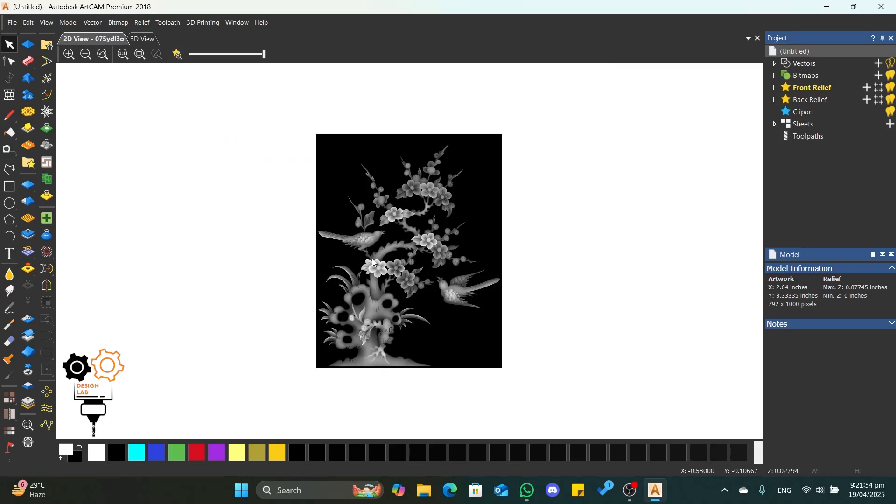
scroll(379, 254, "up", 3)
scroll(380, 254, "down", 1)
scroll(551, 239, "up", 1)
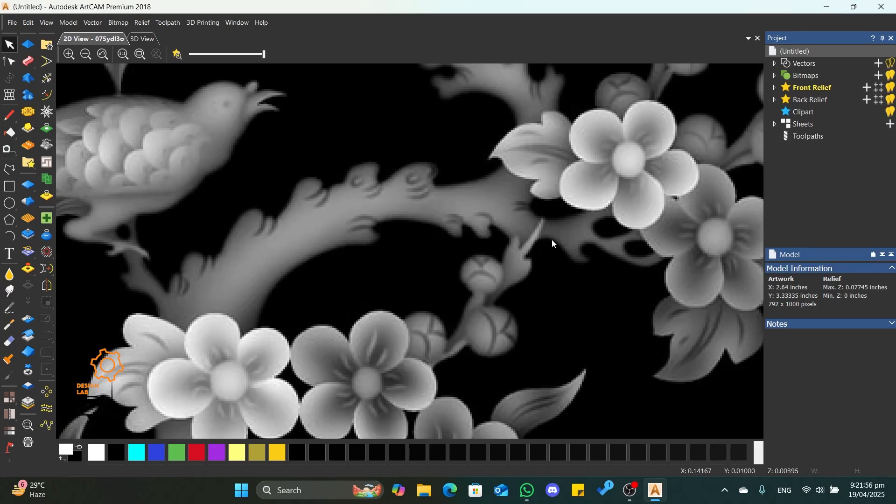
scroll(432, 235, "down", 2)
scroll(468, 227, "up", 3)
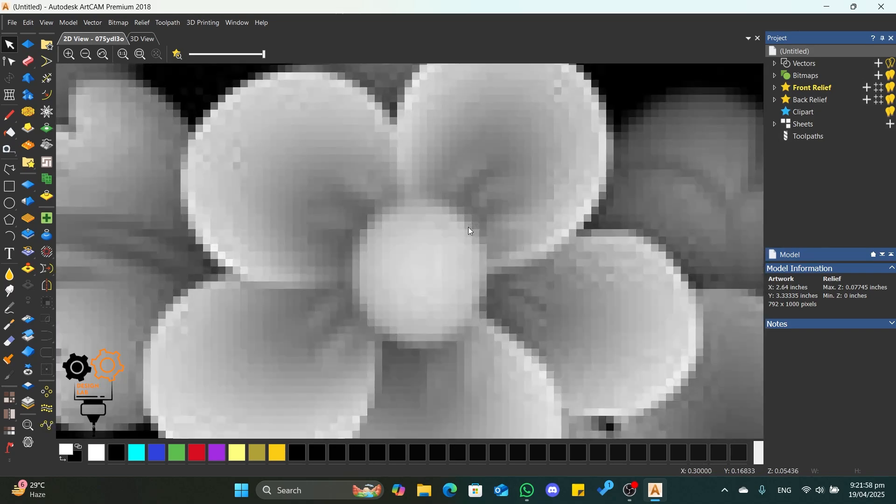
scroll(468, 227, "down", 2)
scroll(286, 197, "up", 2)
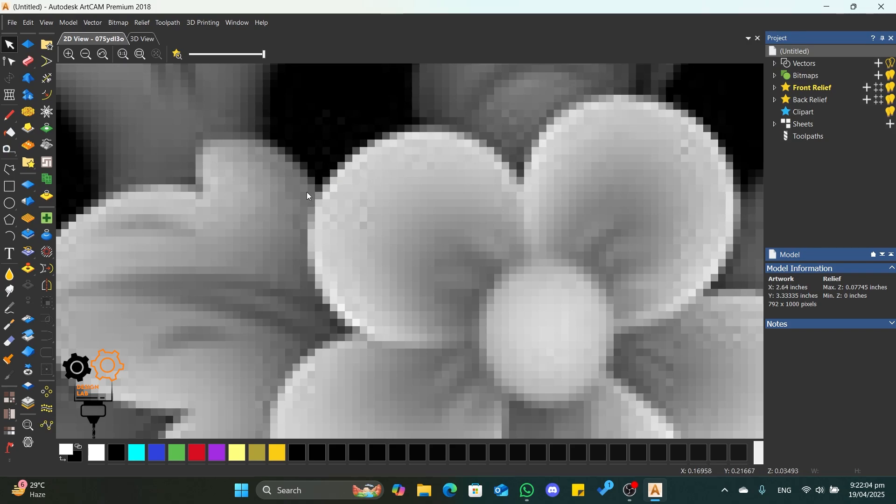
scroll(312, 227, "down", 5)
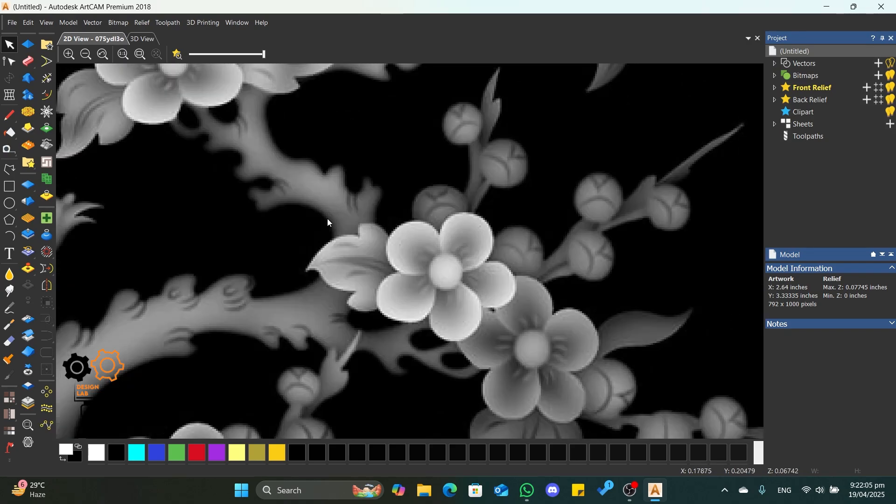
- Return to the 3D relief and examine the rough edges around the branches and flowers up close
left_click(142, 39)
scroll(405, 210, "up", 5)
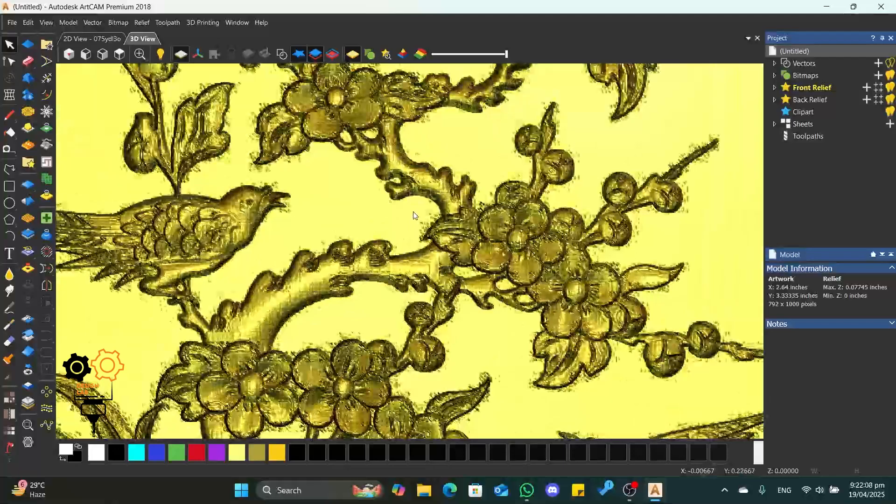
scroll(414, 216, "up", 5)
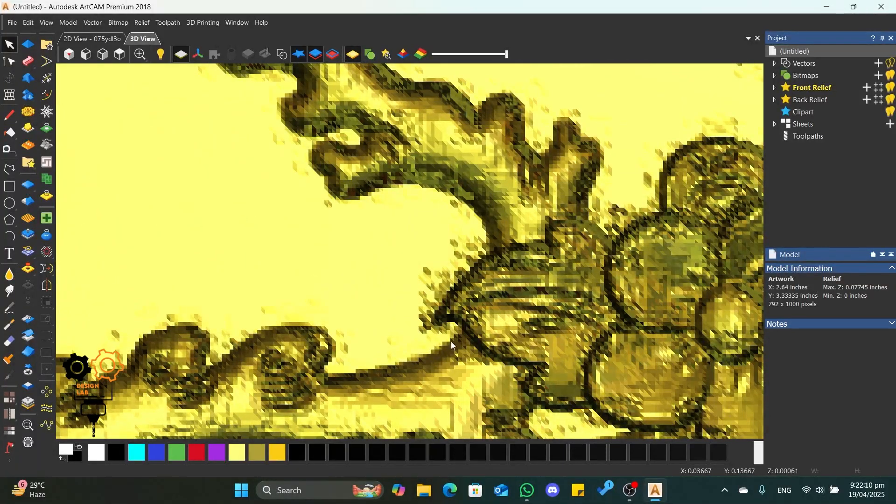
- Tilt the 3D relief to several angles and inspect the surface of the flower petals, leaves and branches up close
scroll(452, 344, "down", 5)
scroll(484, 331, "up", 5)
scroll(537, 340, "up", 3)
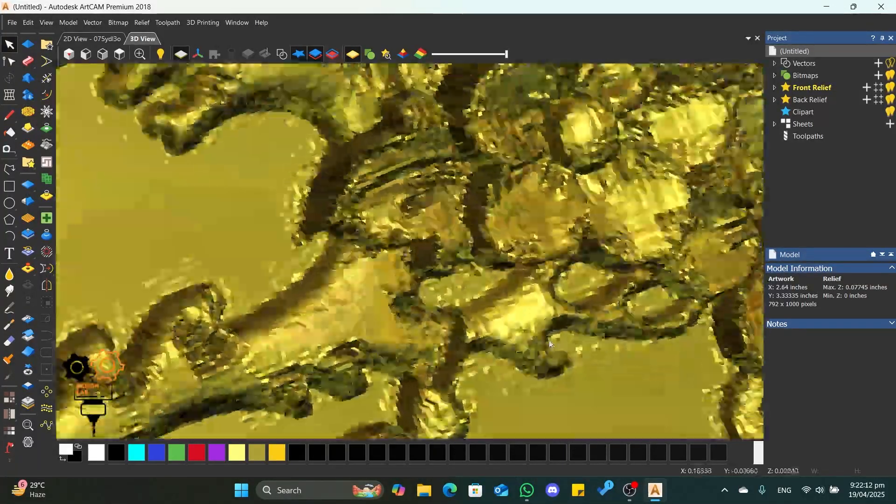
left_click_drag(551, 344, 430, 266)
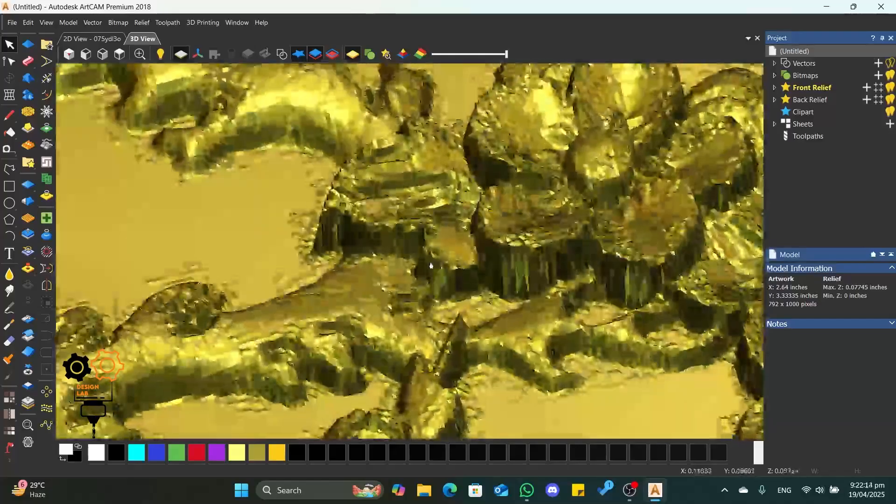
scroll(430, 265, "down", 5)
scroll(457, 216, "up", 5)
left_click_drag(438, 234, 438, 276)
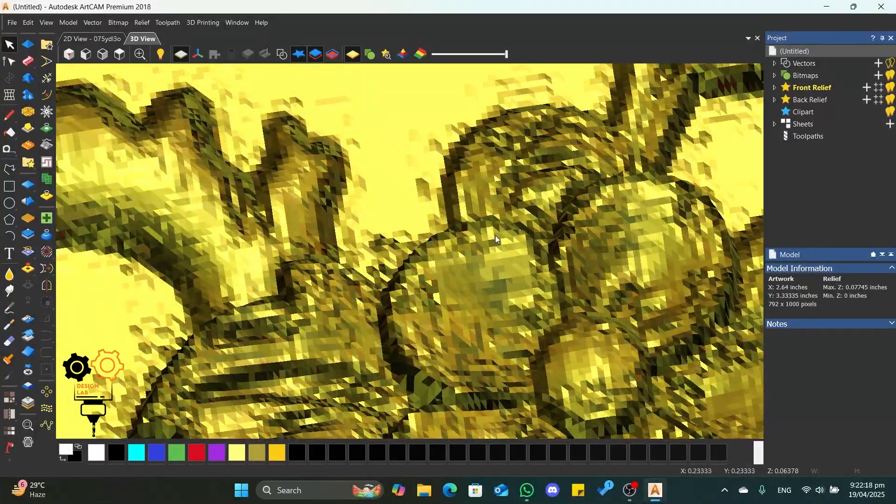
scroll(493, 235, "down", 3)
scroll(472, 285, "up", 3)
left_click_drag(472, 288, 386, 265)
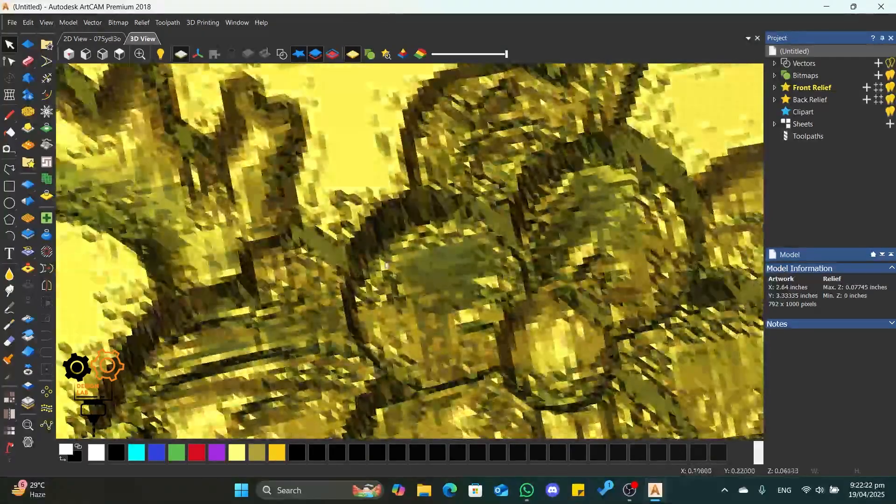
scroll(386, 265, "down", 4)
- View the relief from directly above and examine the tree trunk, roots, birds and blossoms
left_click(119, 55)
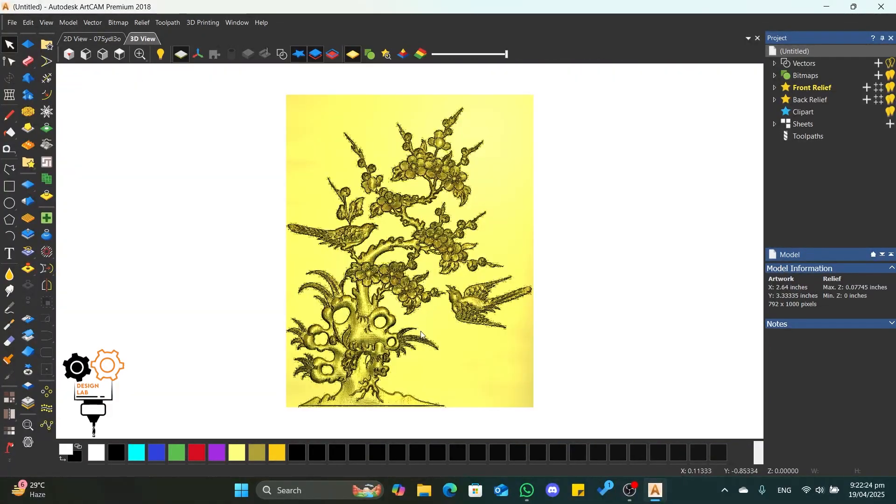
scroll(421, 335, "up", 3)
scroll(459, 177, "up", 2)
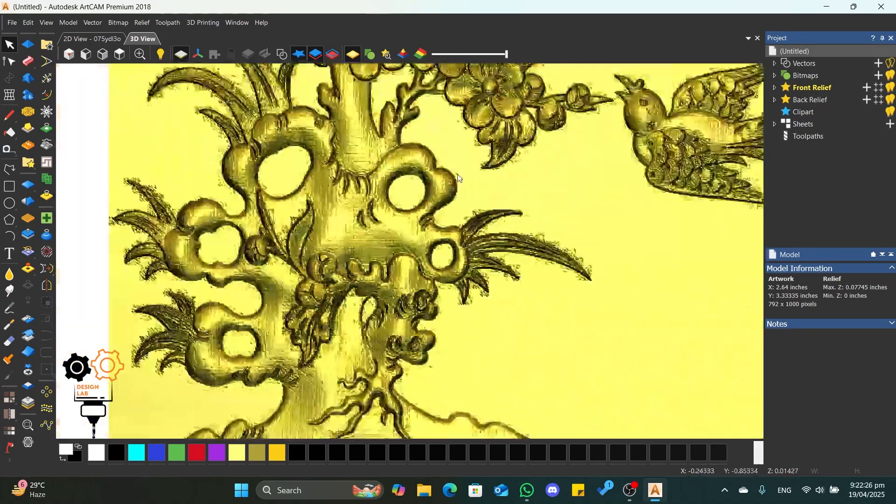
scroll(459, 177, "up", 3)
scroll(312, 327, "down", 2)
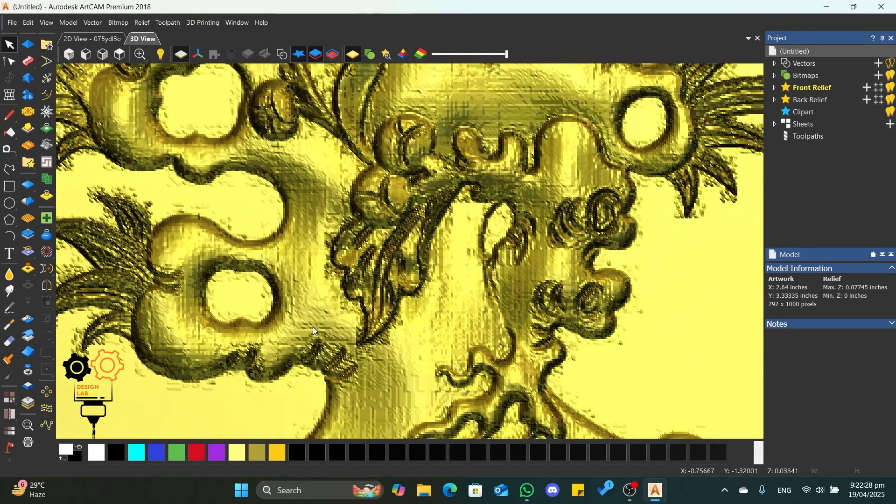
scroll(307, 321, "down", 3)
scroll(469, 371, "up", 3)
scroll(469, 372, "down", 3)
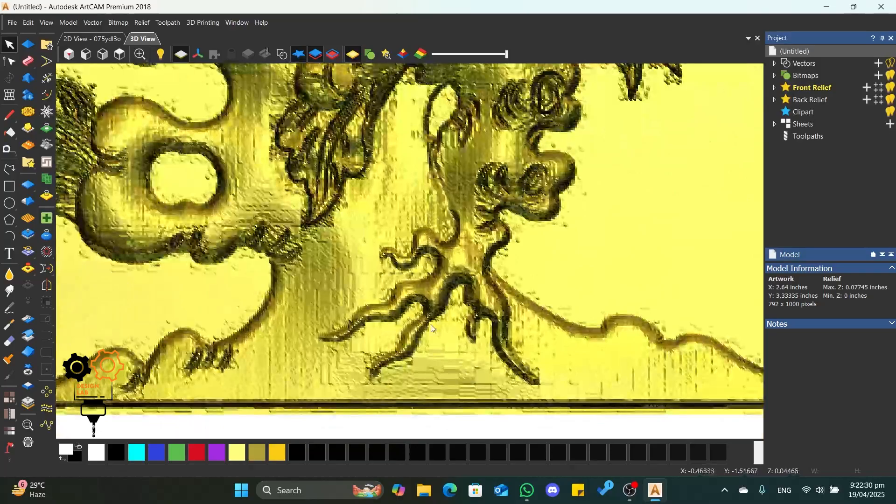
scroll(462, 108, "down", 2)
scroll(462, 109, "up", 3)
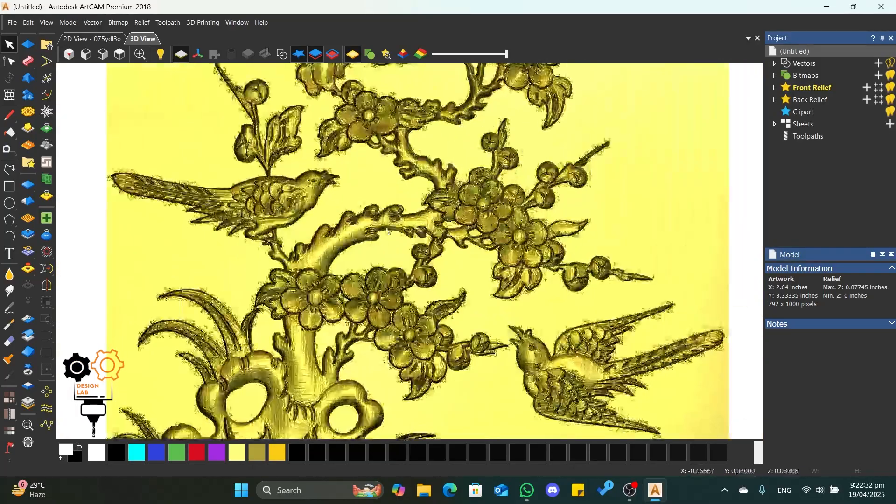
scroll(376, 241, "down", 3)
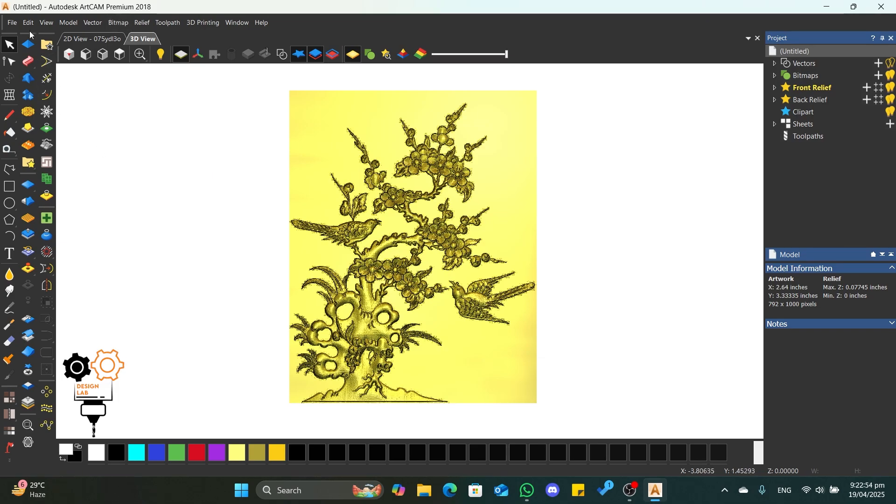
- Create a new model from the image qomm2gro.bmp in Downloads, discarding the changes to the current model
left_click(13, 26)
mouse_move(42, 40)
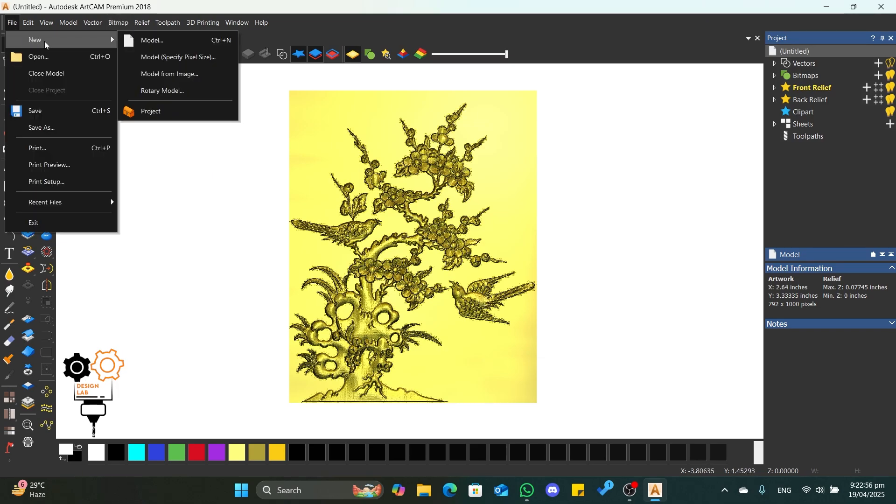
left_click(177, 75)
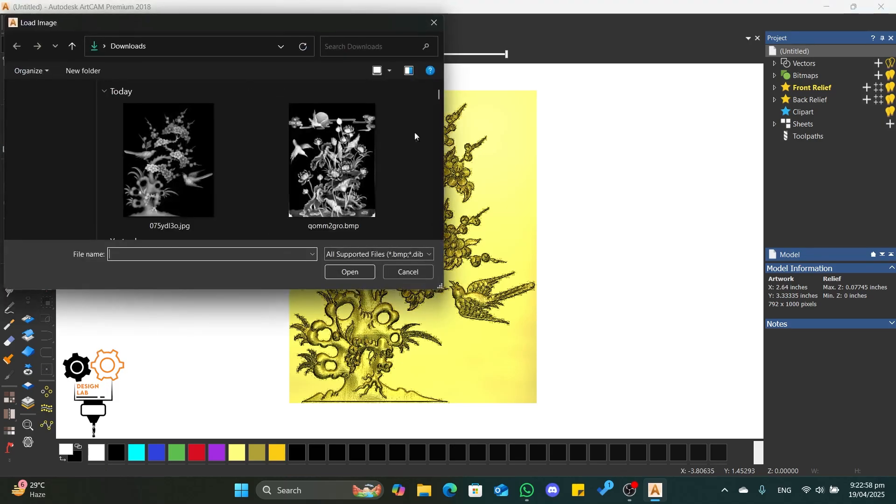
left_click(358, 157)
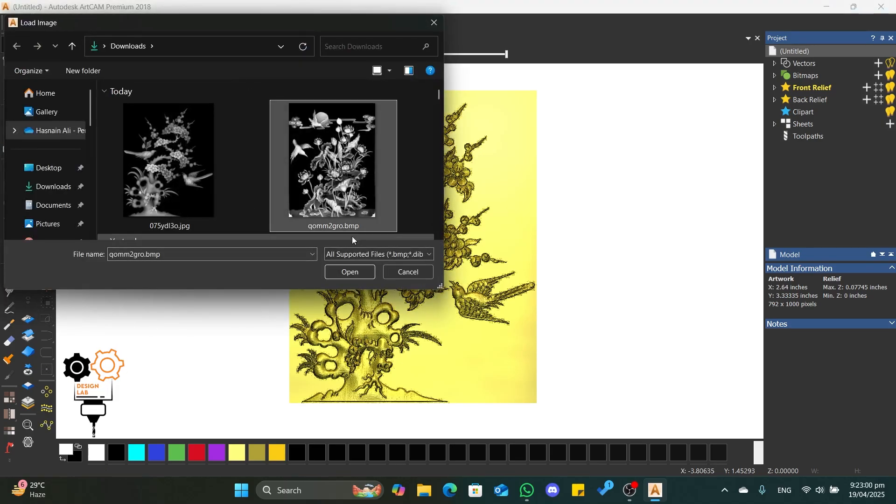
left_click(348, 273)
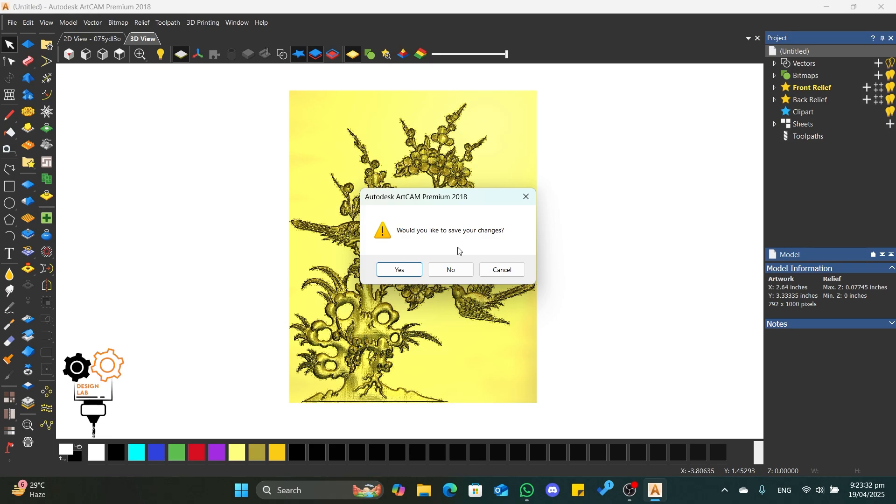
left_click(451, 270)
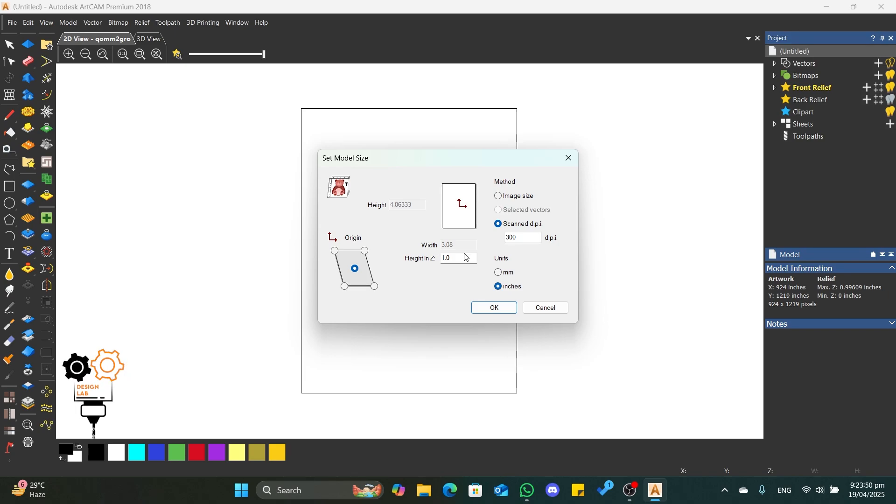
- Set the new model's height in Z to 0.5 inches and accept the model size at 300 d.p.i
double_click(449, 258)
type("0.5")
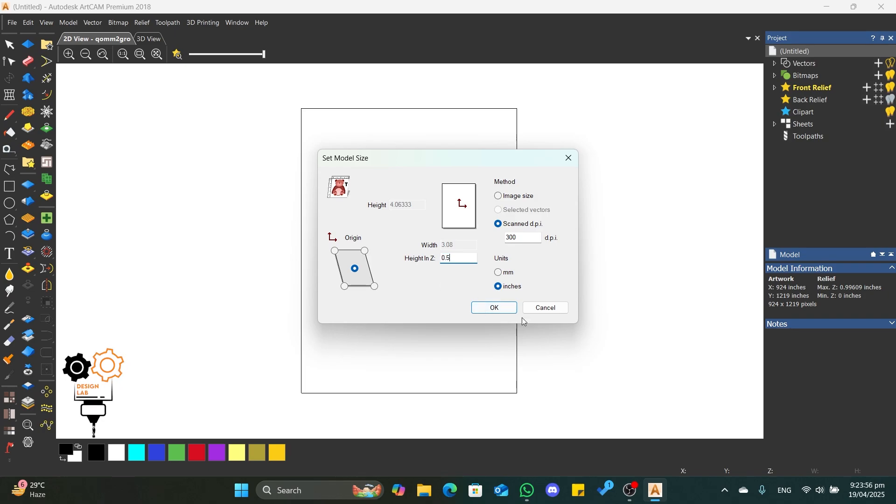
left_click(513, 307)
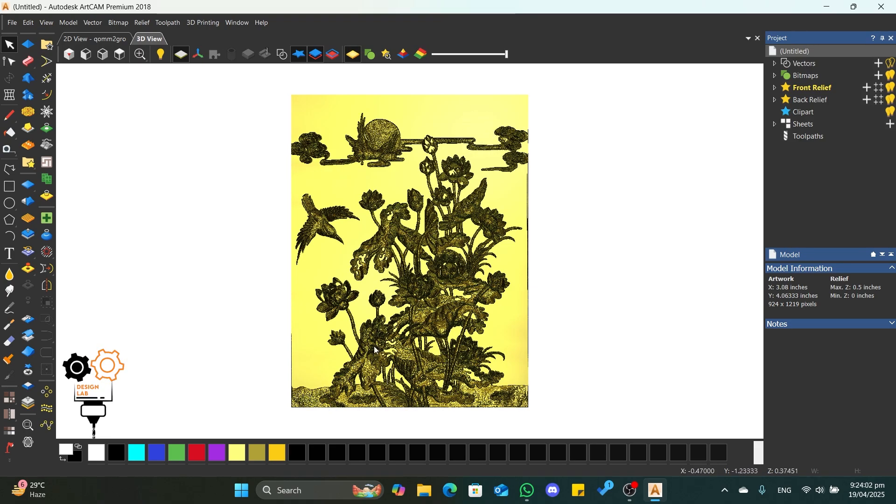
- Examine the new lotus and bird relief up close from above and at a tilt to judge its height and detail
scroll(394, 358, "up", 5)
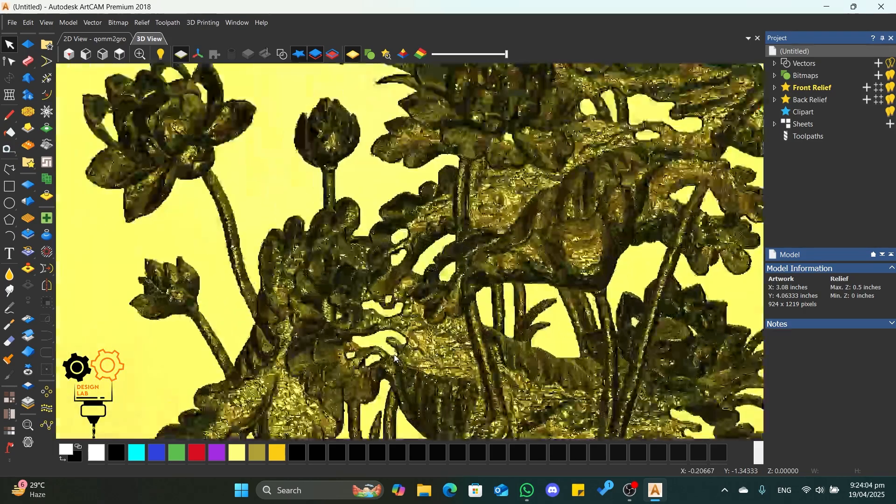
scroll(284, 231, "up", 3)
scroll(284, 230, "down", 8)
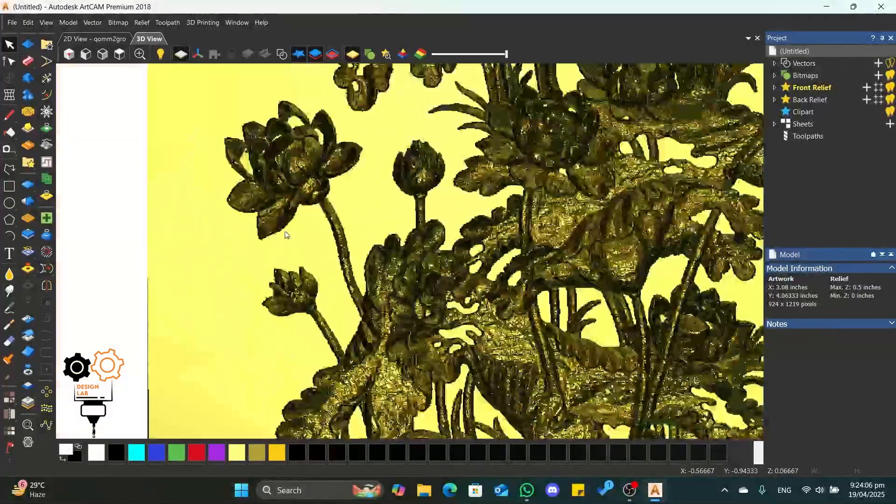
scroll(310, 255, "up", 8)
scroll(312, 256, "down", 6)
scroll(537, 299, "up", 4)
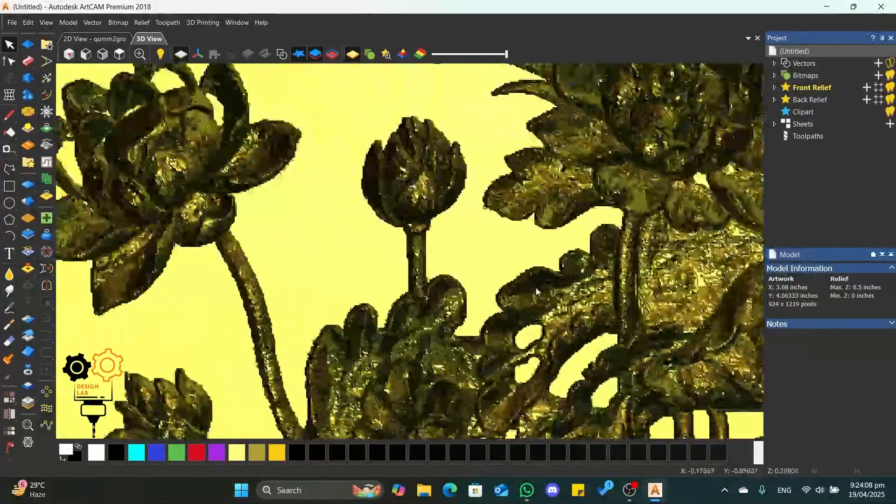
left_click_drag(537, 299, 613, 209)
scroll(511, 263, "down", 5)
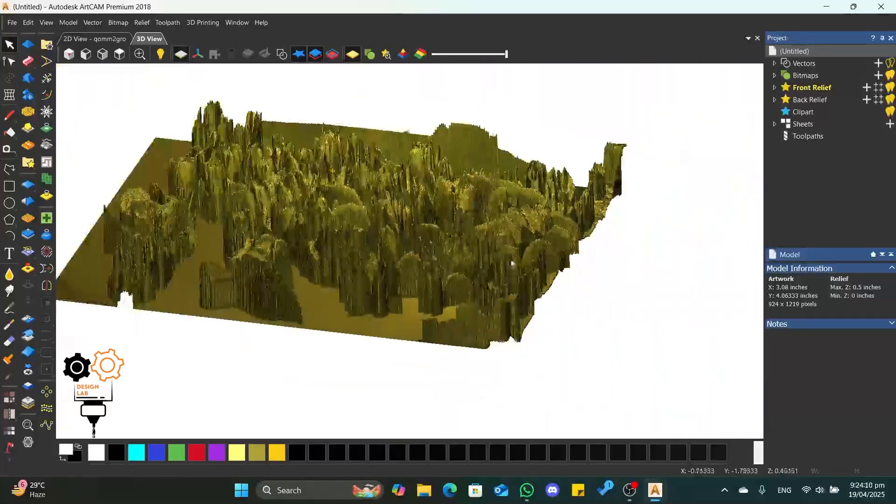
scroll(331, 224, "up", 2)
left_click_drag(383, 269, 365, 318)
- Scale the lotus relief's height down to about 0.038 inches with the Scale Relief tool
left_click(28, 234)
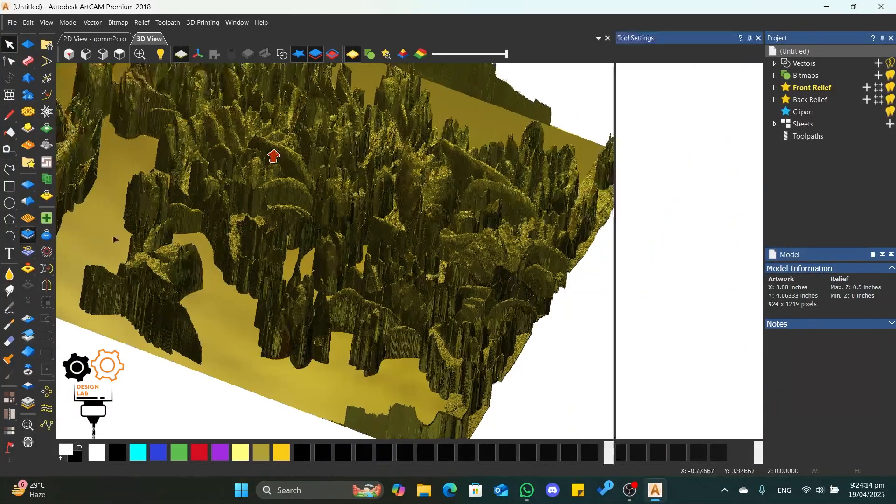
left_click_drag(274, 157, 323, 220)
scroll(466, 280, "down", 5)
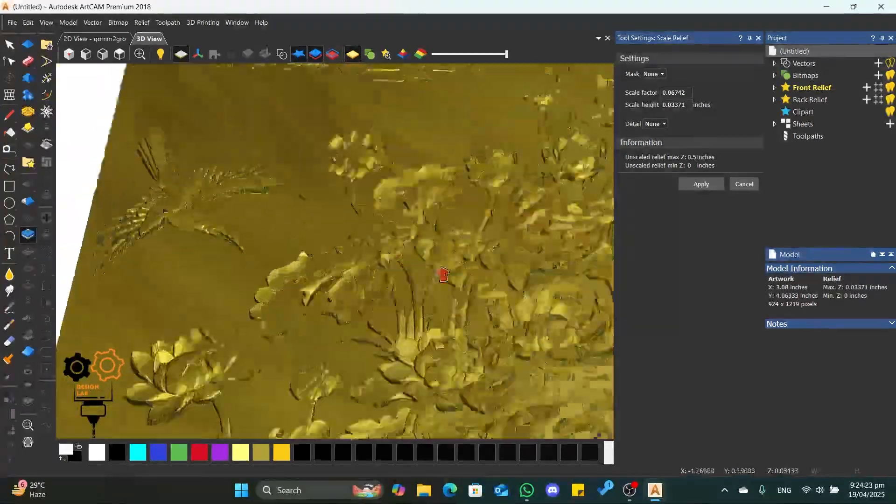
scroll(205, 219, "up", 4)
left_click_drag(154, 330, 367, 338)
scroll(368, 338, "down", 4)
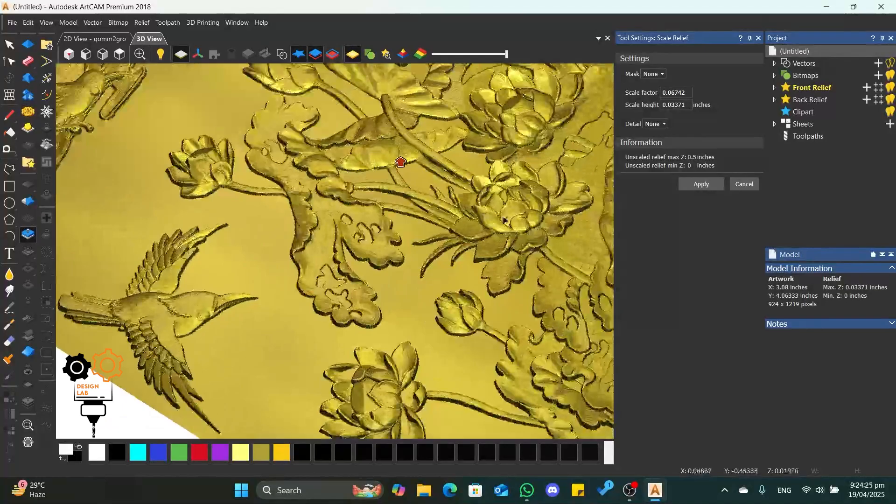
scroll(466, 280, "up", 2)
left_click_drag(380, 158, 376, 152)
scroll(376, 154, "down", 3)
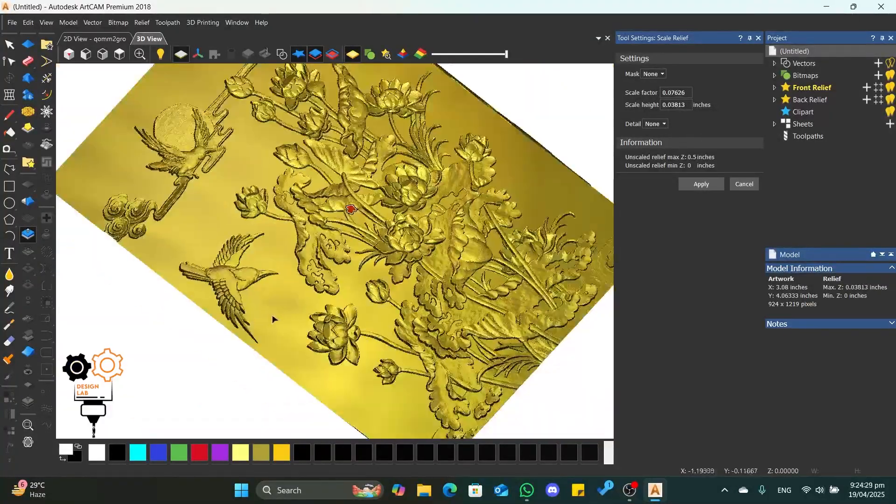
- Inspect the scaled relief's birds, clouds, lotus flowers and leaves up close and as a whole
scroll(417, 278, "up", 5)
left_click_drag(417, 278, 340, 260)
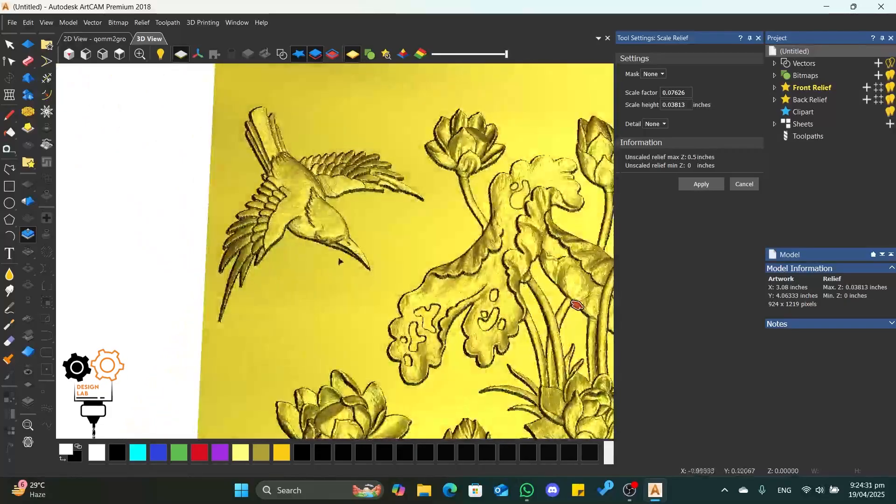
scroll(345, 265, "down", 4)
scroll(351, 270, "up", 3)
scroll(351, 270, "down", 4)
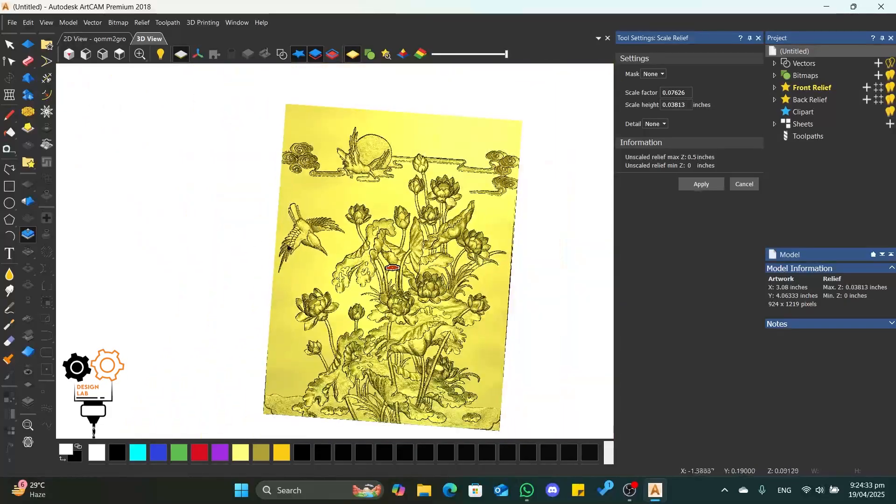
scroll(360, 175, "up", 4)
scroll(361, 174, "down", 2)
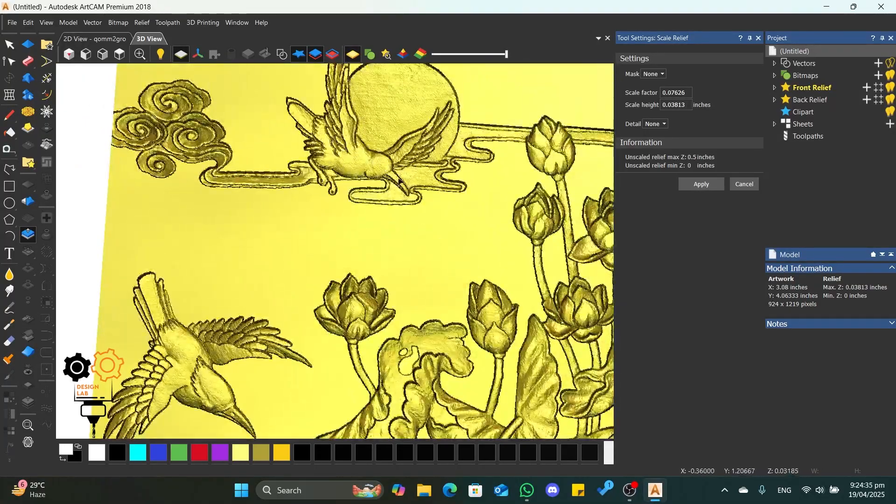
scroll(343, 246, "down", 4)
scroll(343, 246, "up", 5)
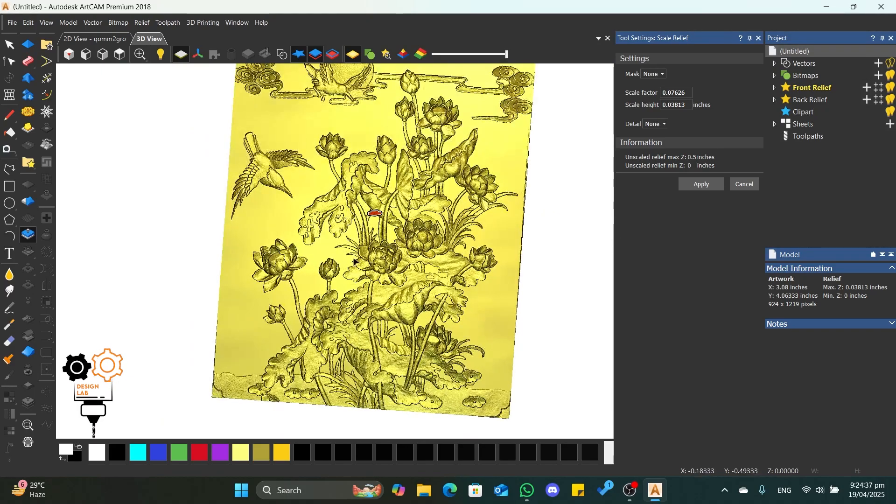
- Apply the 0.03813 inch scale height to the relief and close the scaling tool
left_click(684, 185)
left_click(744, 183)
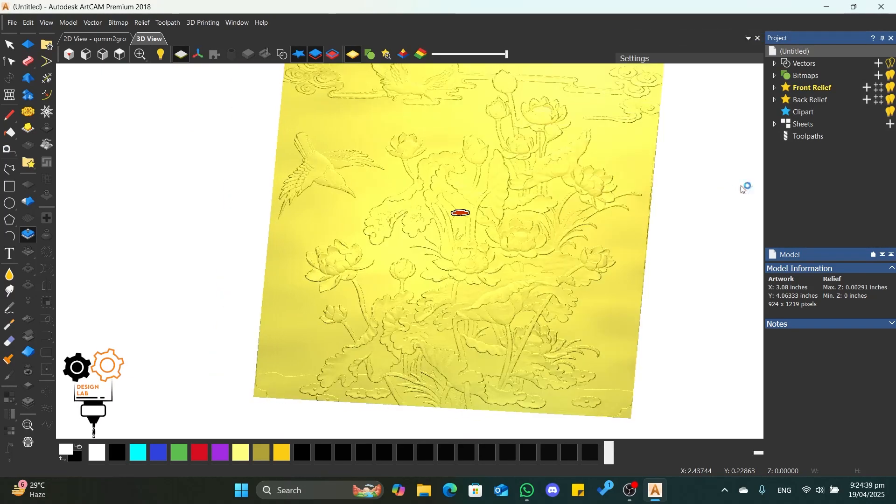
- Show the source grayscale image in 2D and examine the pixel quality and edges of the lotus stems, leaves and flowers
left_click(109, 39)
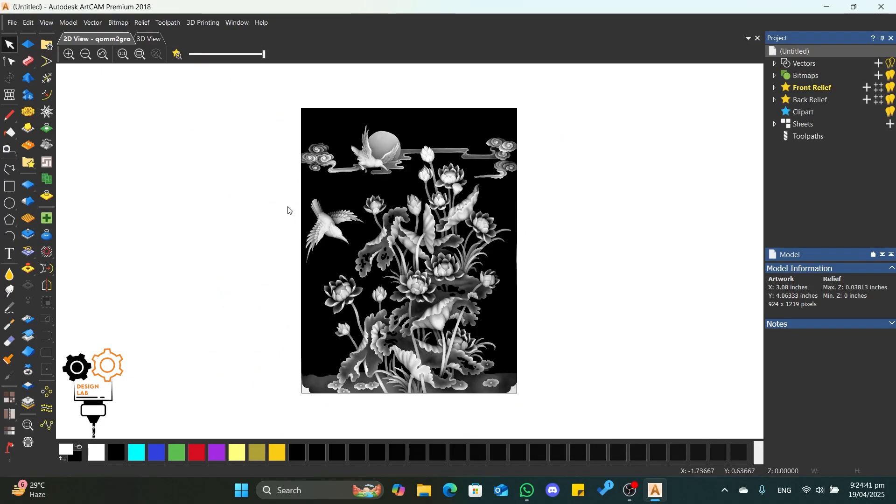
scroll(406, 271, "up", 5)
scroll(405, 268, "down", 5)
scroll(405, 252, "up", 3)
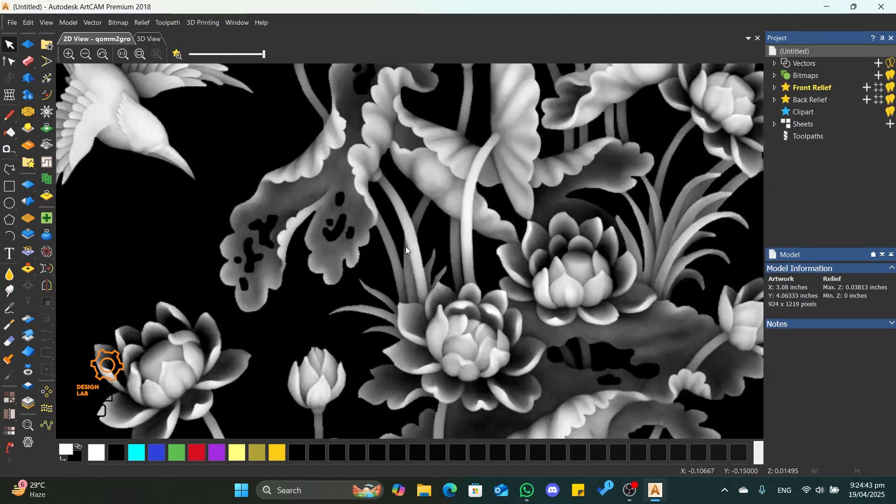
scroll(434, 200, "up", 4)
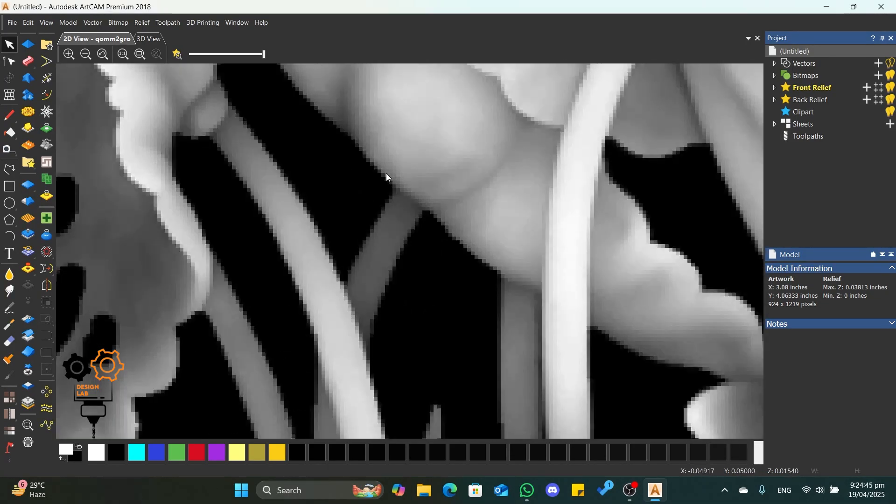
scroll(387, 178, "down", 3)
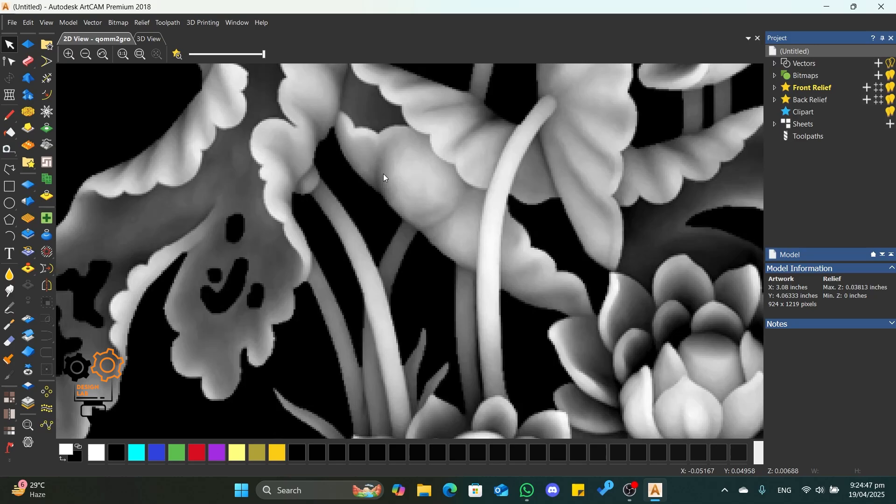
scroll(383, 177, "down", 5)
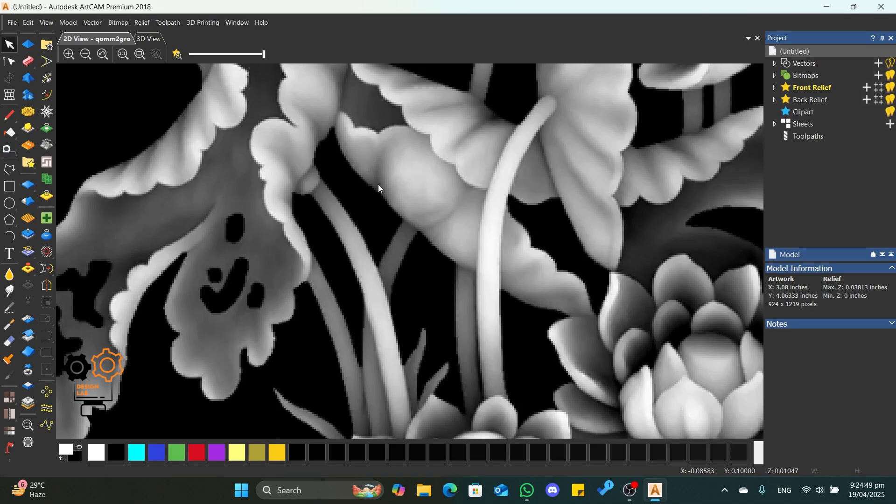
- Return to the 3D view and examine the scaled relief's birds, leaves and lotus flowers from an angle and from above
left_click(156, 43)
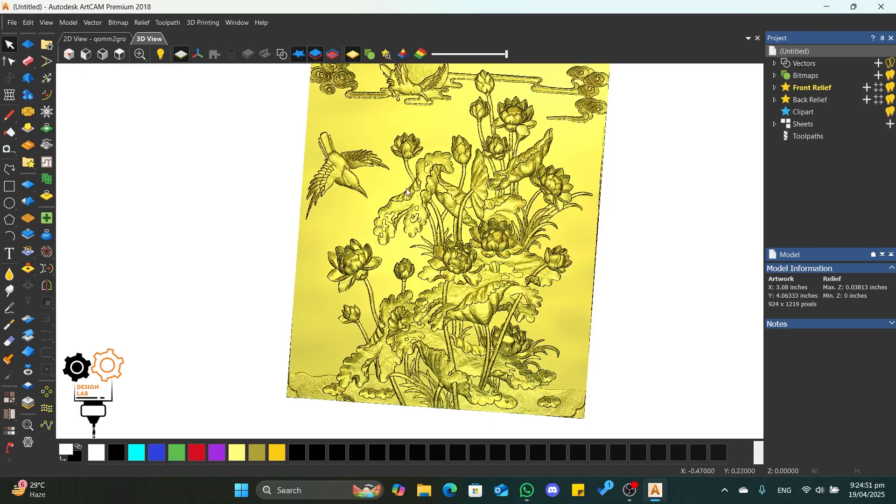
scroll(406, 189, "up", 8)
left_click_drag(441, 223, 418, 278)
scroll(477, 150, "down", 5)
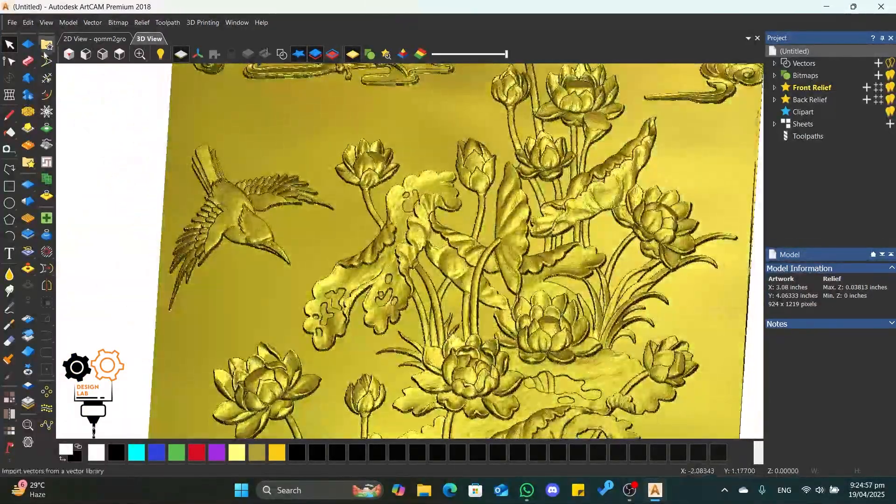
left_click(110, 54)
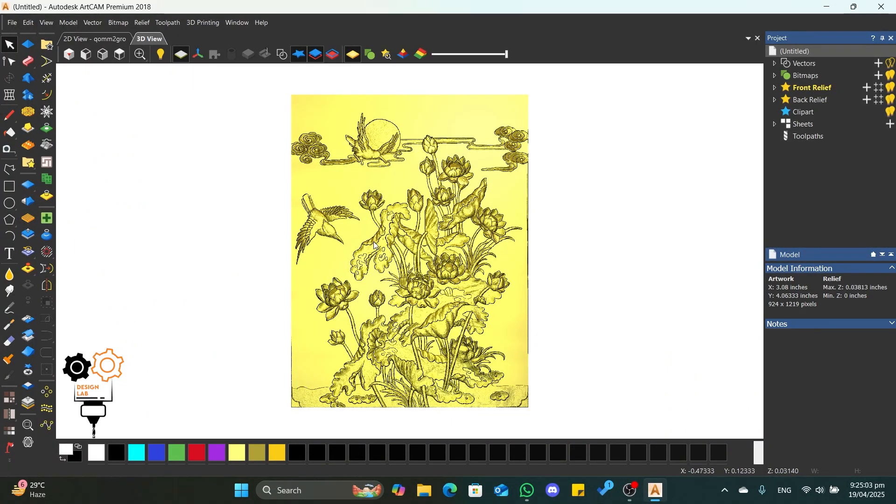
scroll(375, 244, "up", 4)
scroll(375, 244, "up", 2)
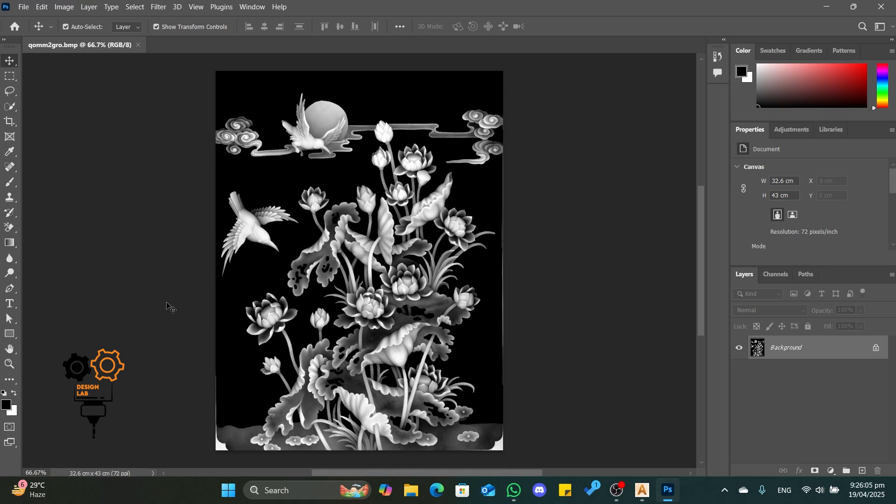
- In Photoshop, resample qomm2gro.bmp to a resolution of 300 pixels/inch, using Preserve Details (enlargement)
left_click(64, 7)
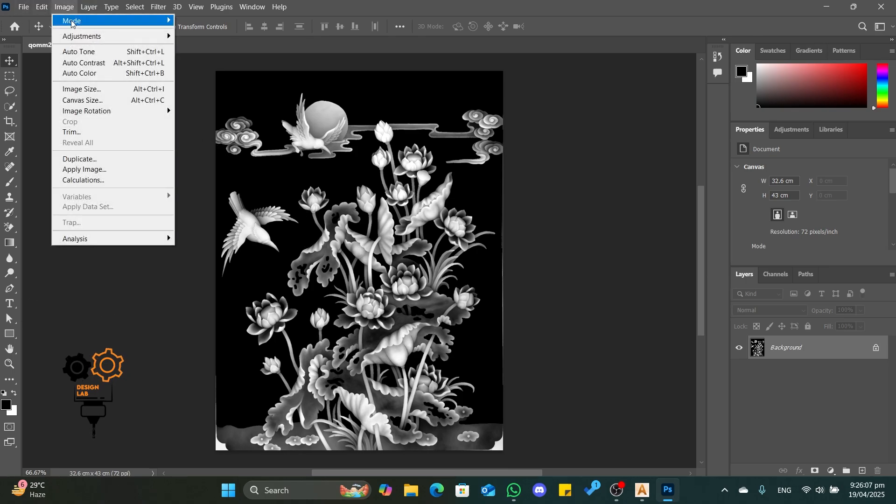
left_click(128, 89)
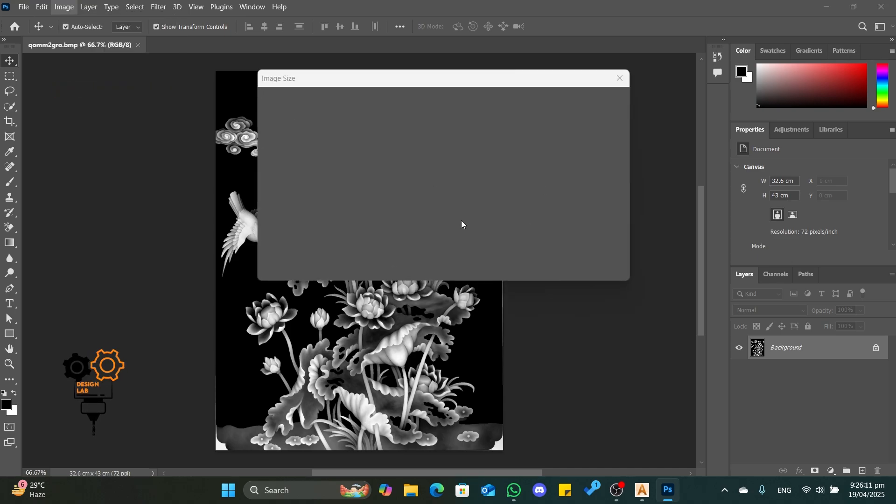
left_click(516, 184)
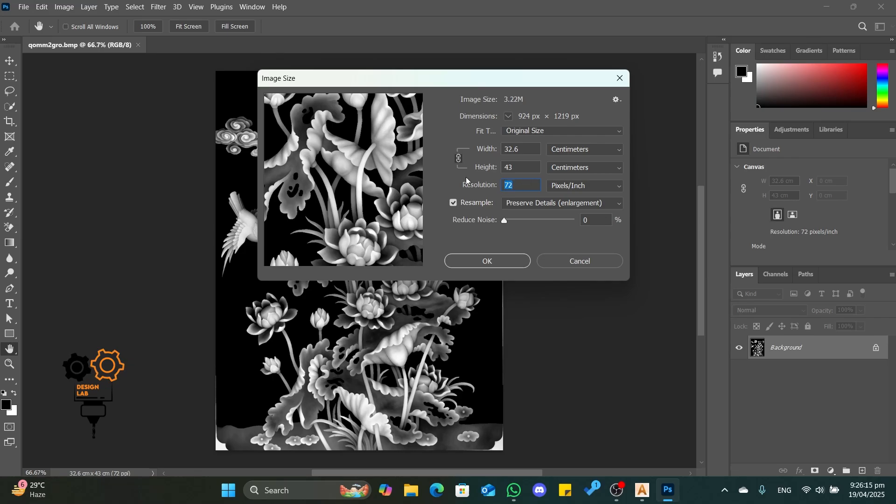
type("300.4")
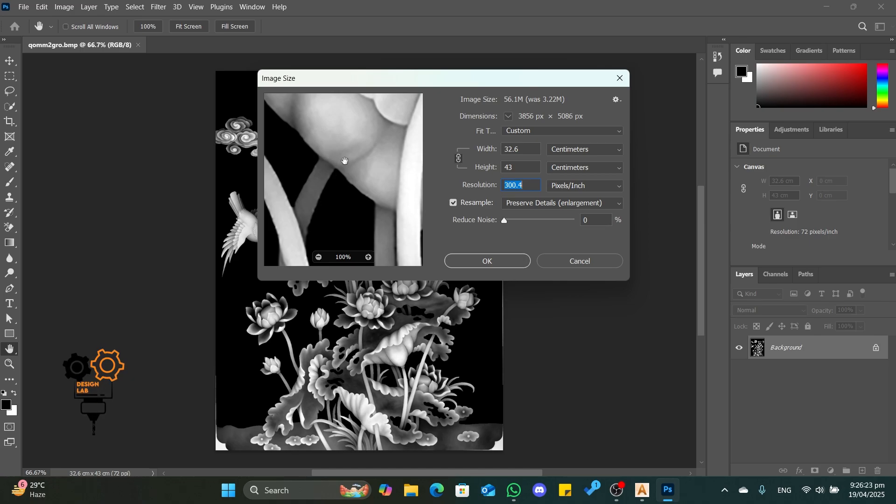
scroll(344, 161, "down", 4)
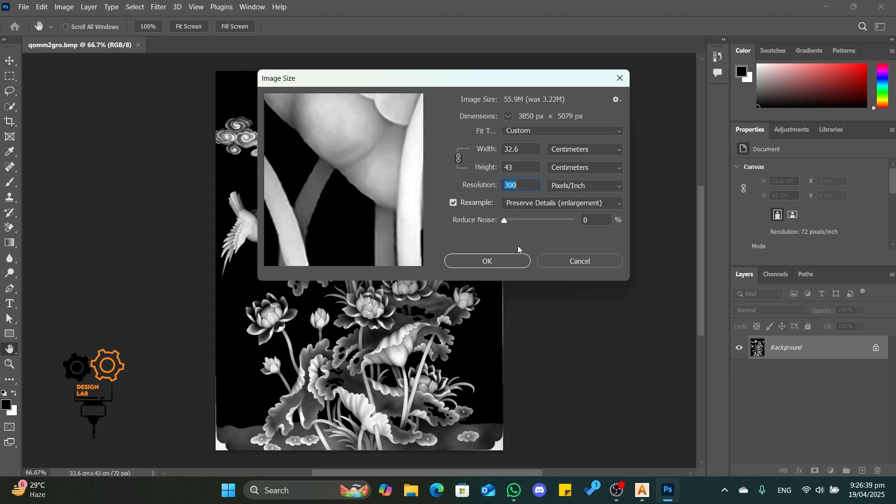
left_click(488, 261)
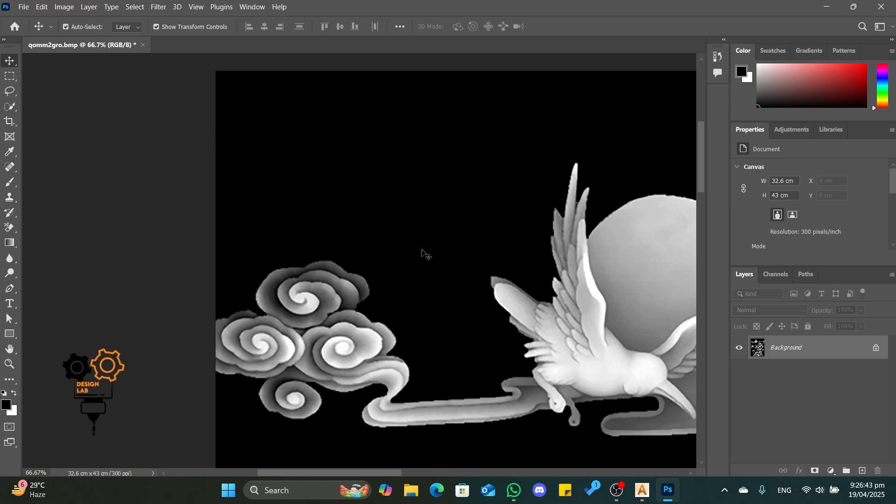
- Examine the enlarged image's stem and leaf edges down to pixel level, and save the file
key("ctrl+0")
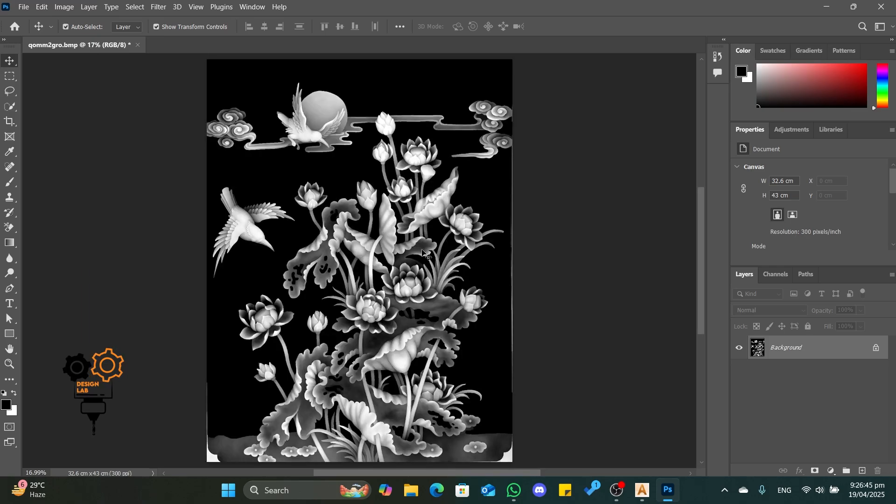
scroll(339, 125, "up", 3)
key("ctrl+0")
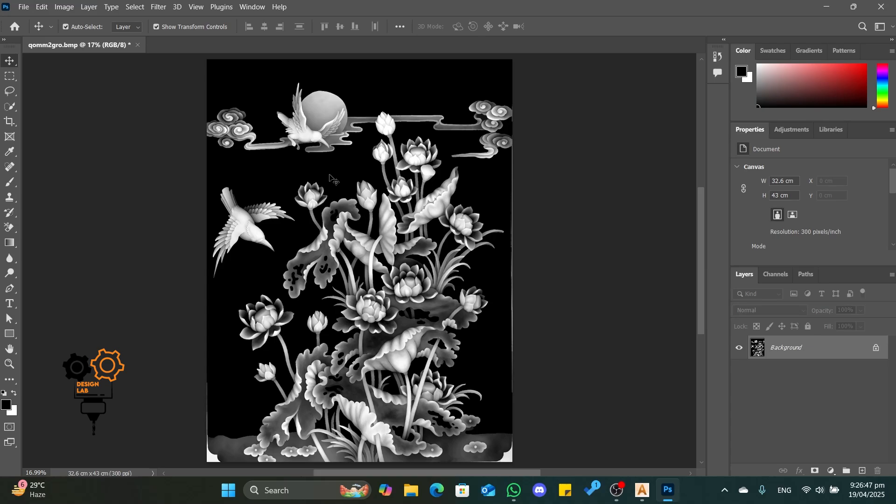
scroll(355, 216, "up", 10, "alt")
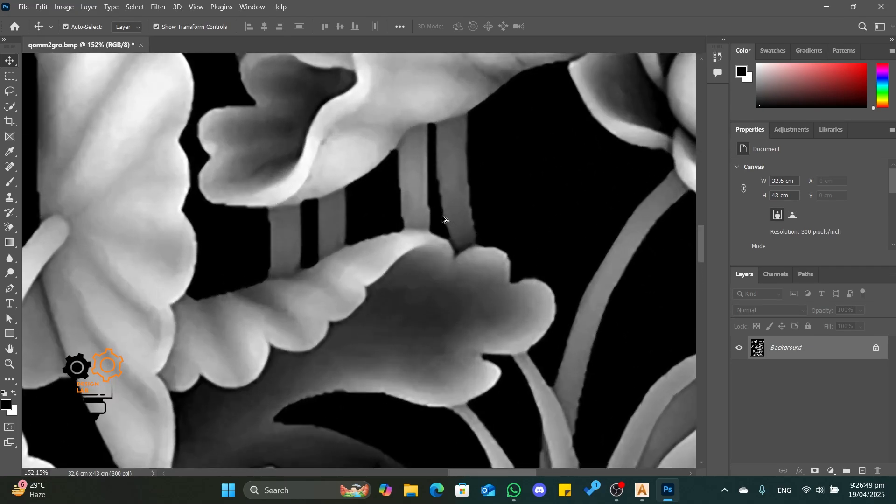
scroll(411, 170, "up", 5, "alt")
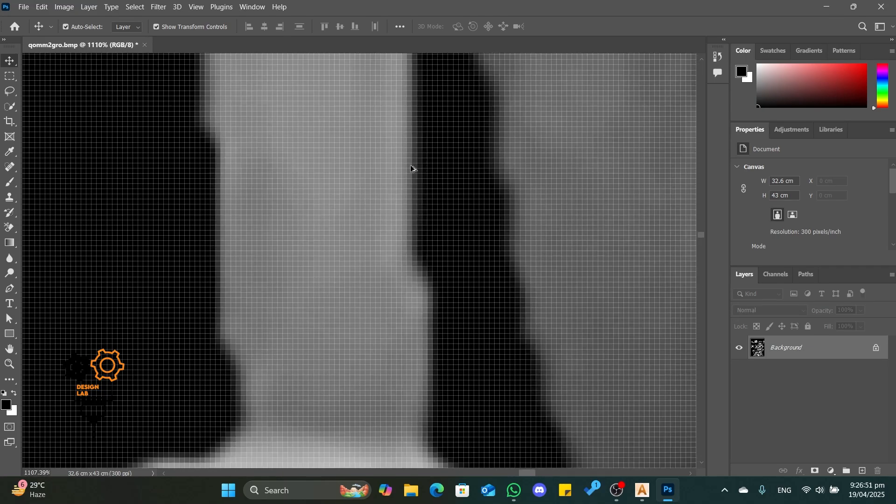
scroll(475, 211, "down", 15, "alt")
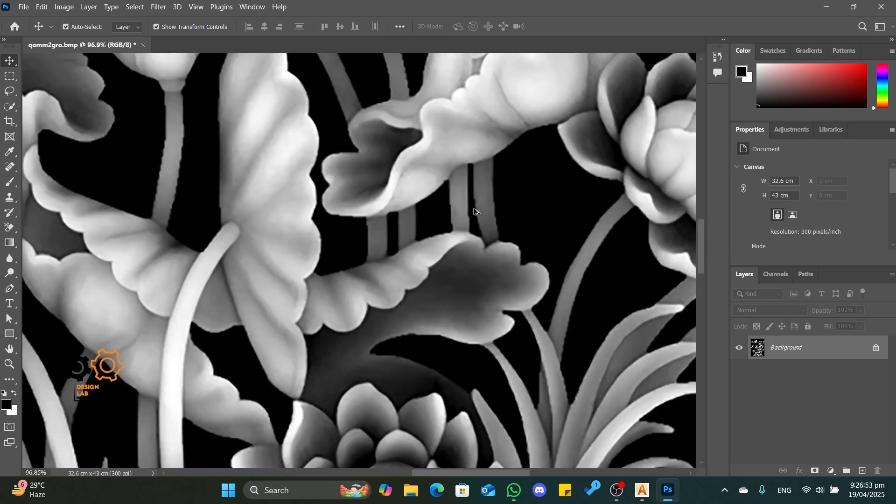
scroll(474, 211, "down", 2, "alt")
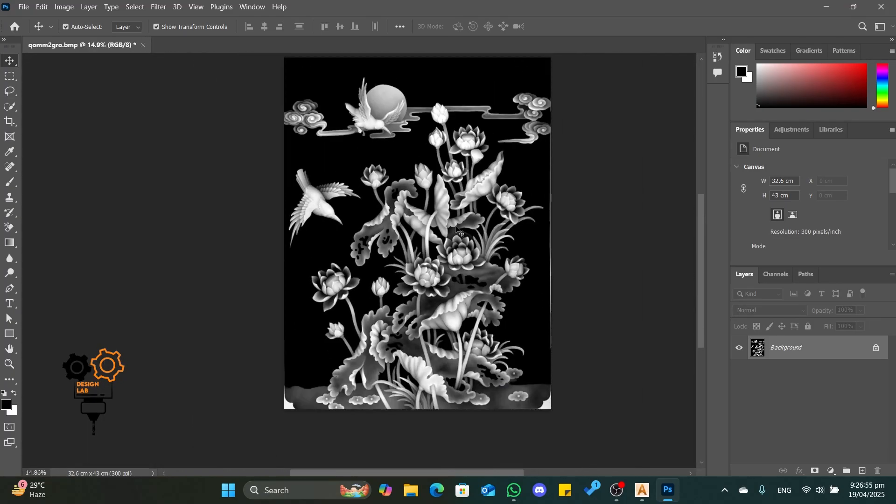
key("ctrl+s")
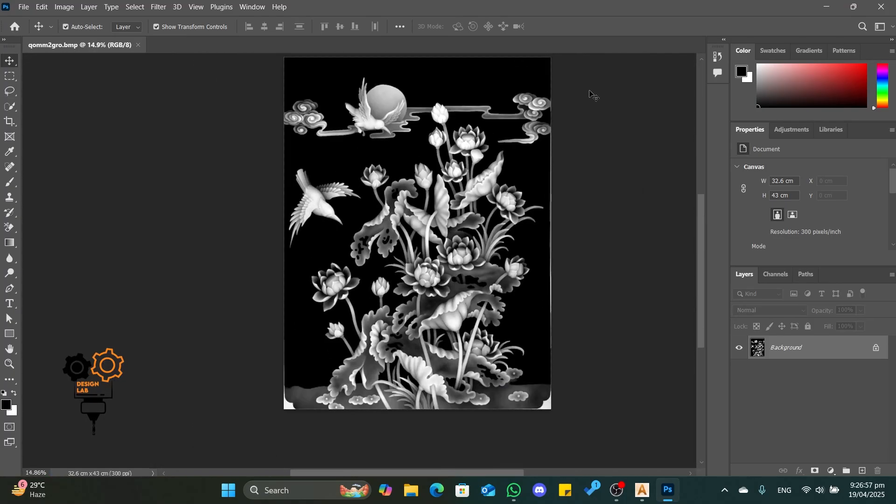
- In ArtCAM, create a new model from the image qomm2gro.bmp at 300 d.p.i. with a Z height of 0.5 inches
left_click(652, 497)
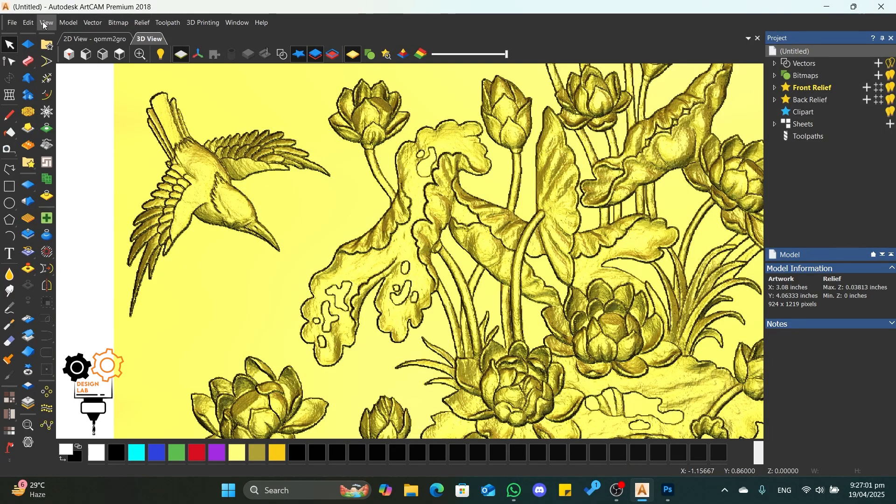
left_click(11, 23)
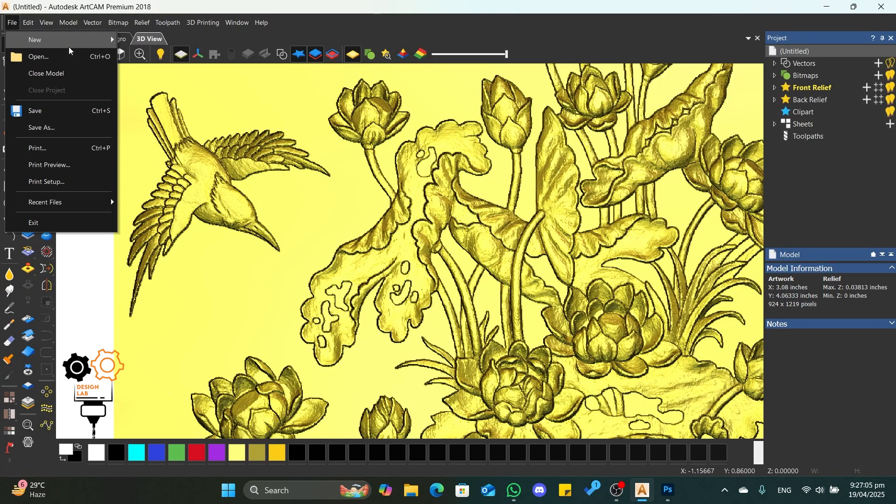
mouse_move(68, 45)
left_click(168, 74)
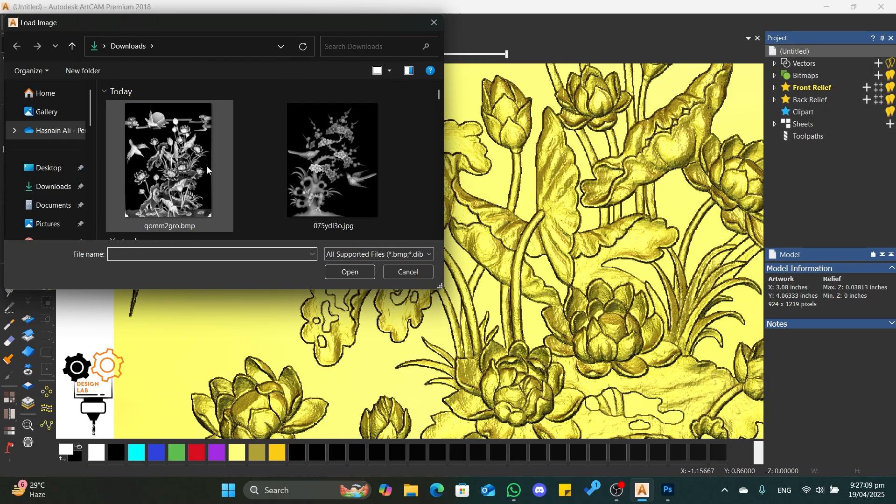
left_click(188, 147)
left_click(350, 272)
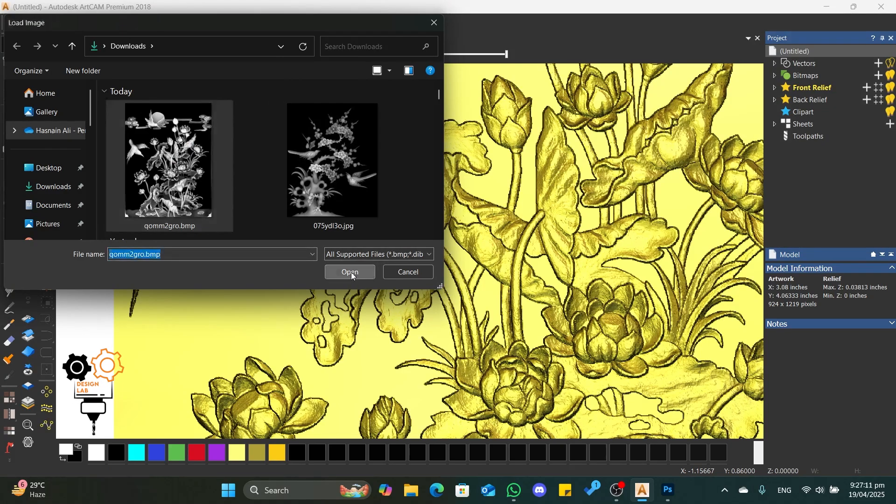
left_click(442, 271)
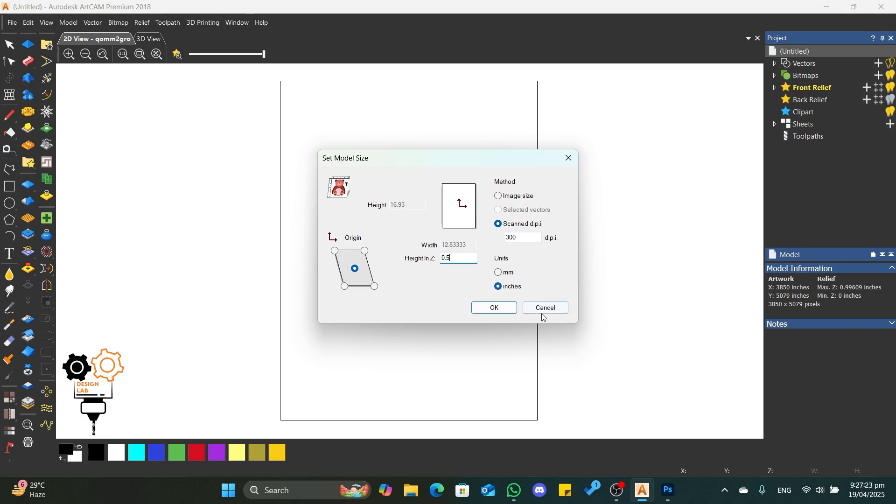
left_click(494, 308)
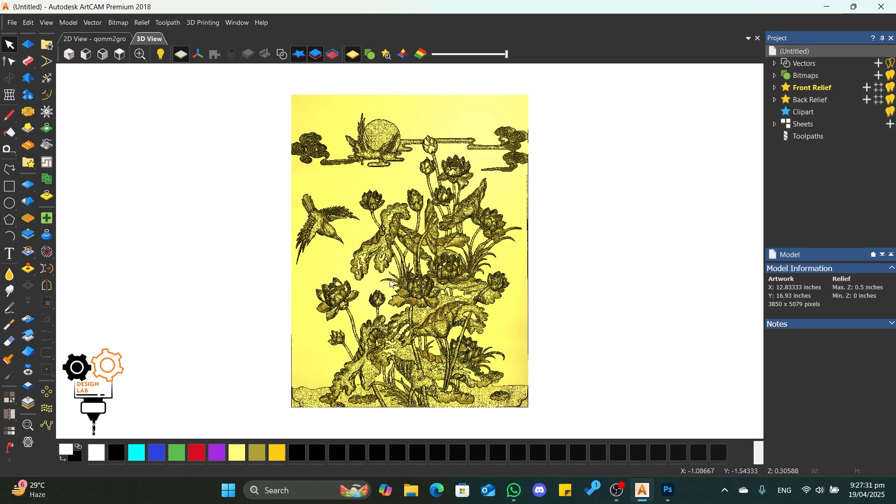
- Inspect the new relief's height and surface roughness from low angles and as a whole
scroll(390, 284, "up", 5)
left_click_drag(388, 330, 572, 161)
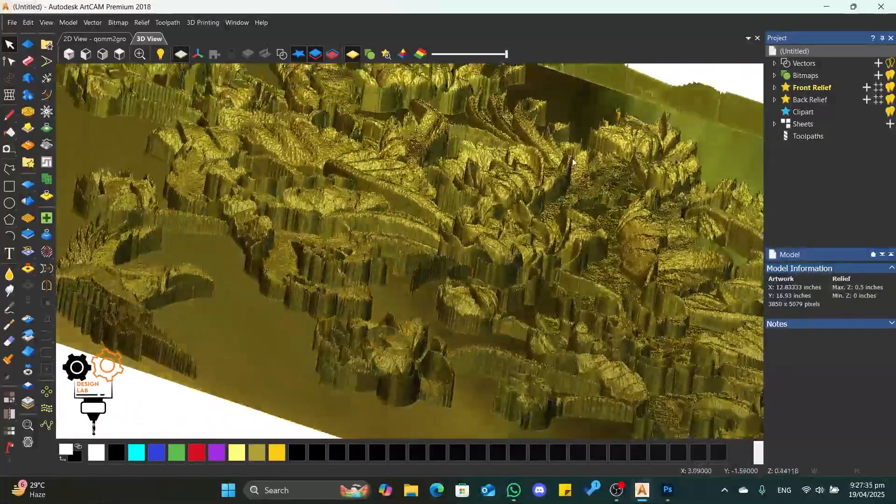
scroll(503, 227, "down", 4)
scroll(394, 246, "up", 3)
left_click_drag(394, 246, 422, 135)
scroll(423, 132, "down", 4)
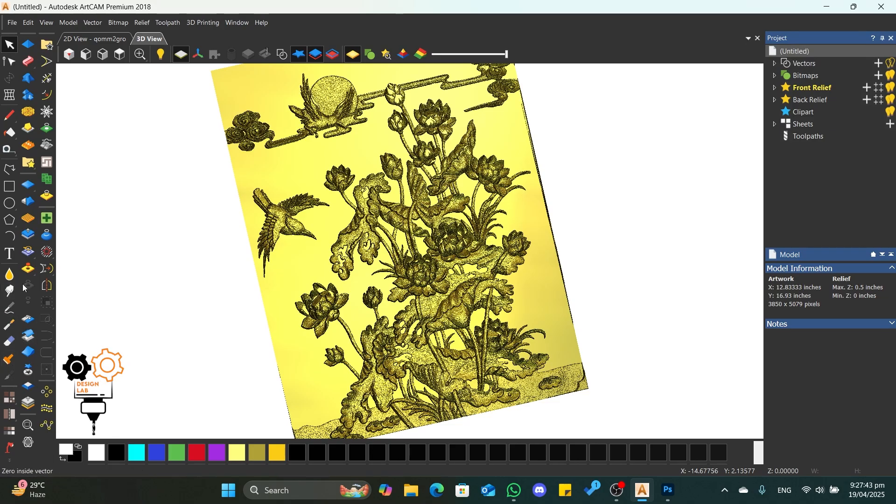
- Scale the new relief's height down to about 0.12 inches with the Scale Relief tool and close the tool
left_click(28, 236)
scroll(307, 287, "up", 5)
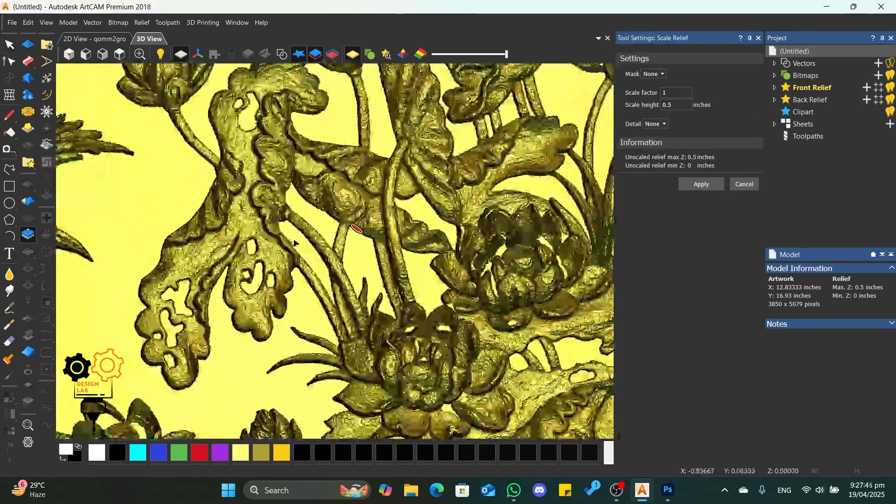
left_click_drag(307, 288, 315, 247)
scroll(303, 338, "up", 5)
scroll(312, 237, "down", 5)
scroll(421, 279, "up", 5)
mouse_move(421, 277)
left_mouse_down()
mouse_move(402, 218)
mouse_move(434, 247)
left_mouse_up()
scroll(540, 193, "down", 4)
scroll(394, 216, "up", 4)
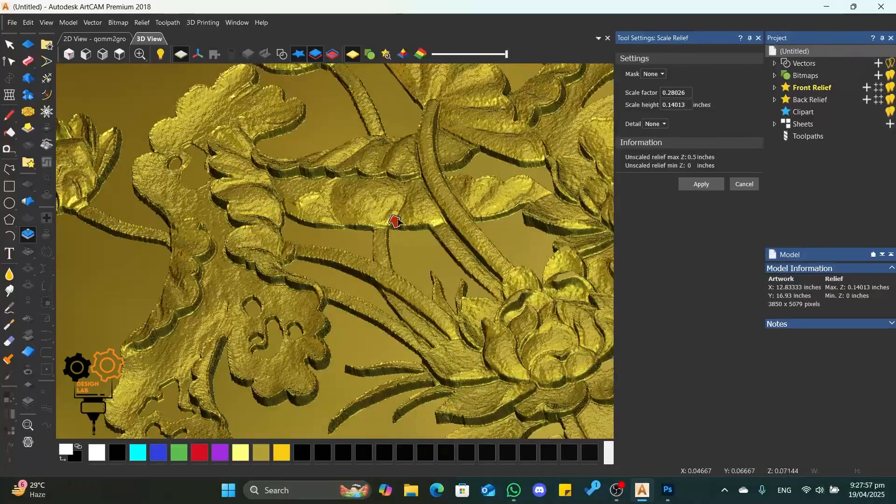
left_click_drag(393, 220, 396, 223)
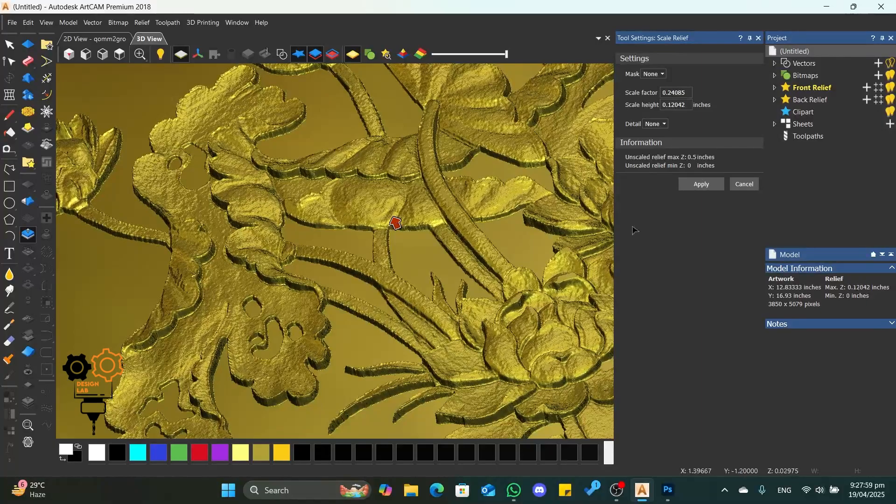
left_click(744, 184)
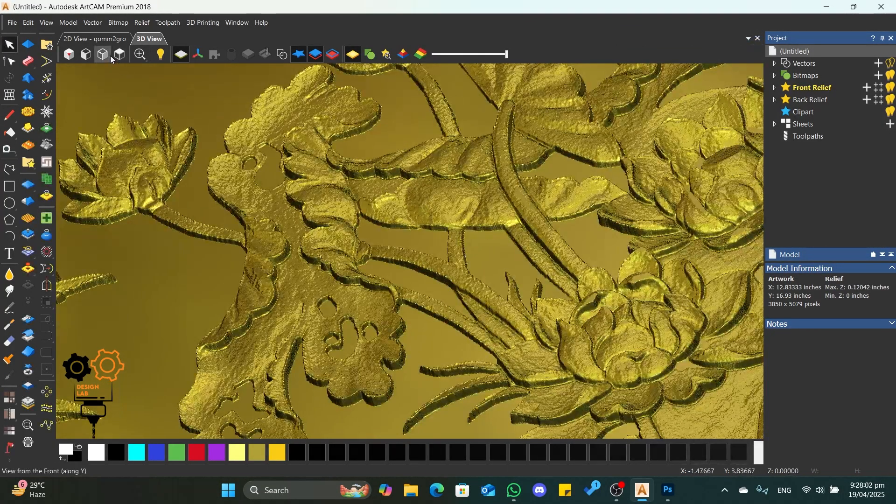
- Inspect the flattened high-resolution relief's flowers, leaves, bird and border from above and at an angle
left_click(120, 57)
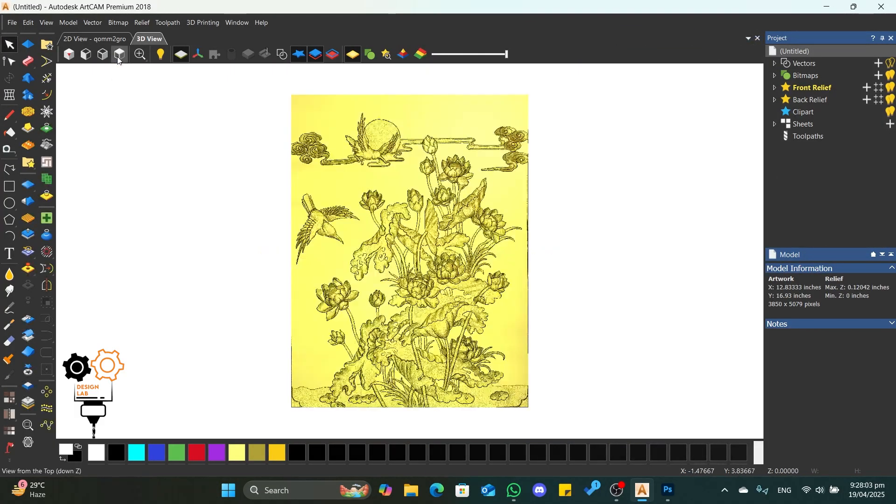
scroll(404, 209, "up", 12)
left_click_drag(412, 214, 220, 190)
scroll(376, 288, "down", 5)
scroll(406, 259, "down", 10)
scroll(385, 287, "up", 6)
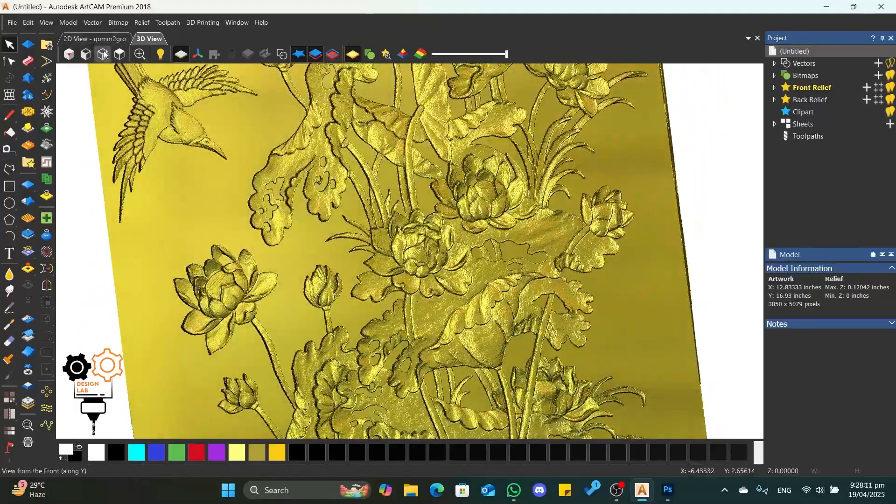
left_click(118, 55)
scroll(455, 353, "up", 2)
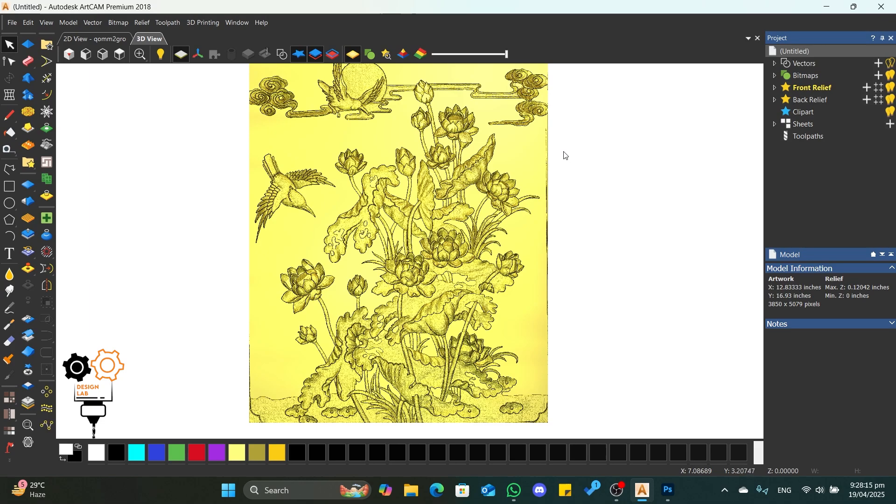
scroll(564, 151, "up", 5)
left_click_drag(422, 281, 600, 177)
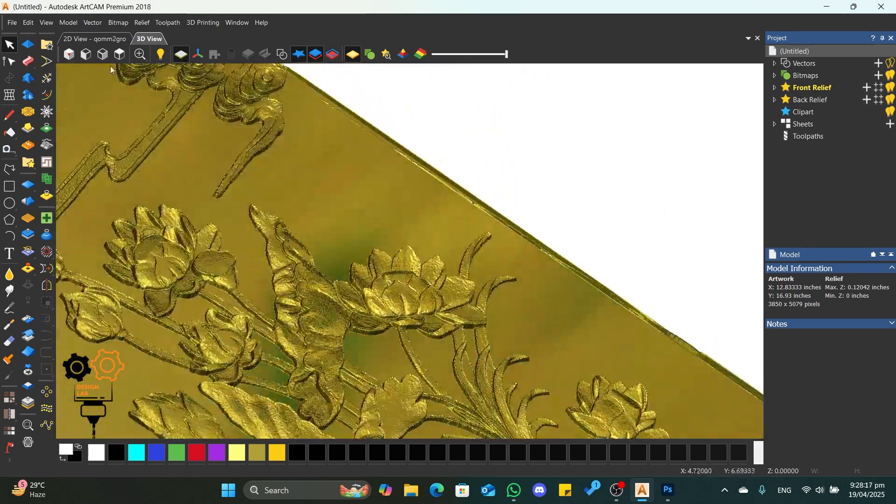
- Draw a rectangle about 1.71 by 7.72 inches over the raised line along the relief's right edge
left_click(119, 54)
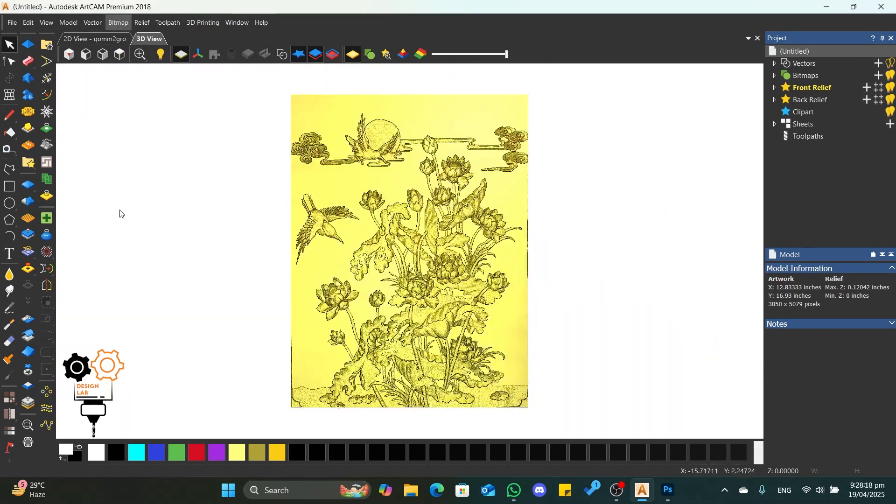
left_click(9, 186)
scroll(485, 223, "up", 3)
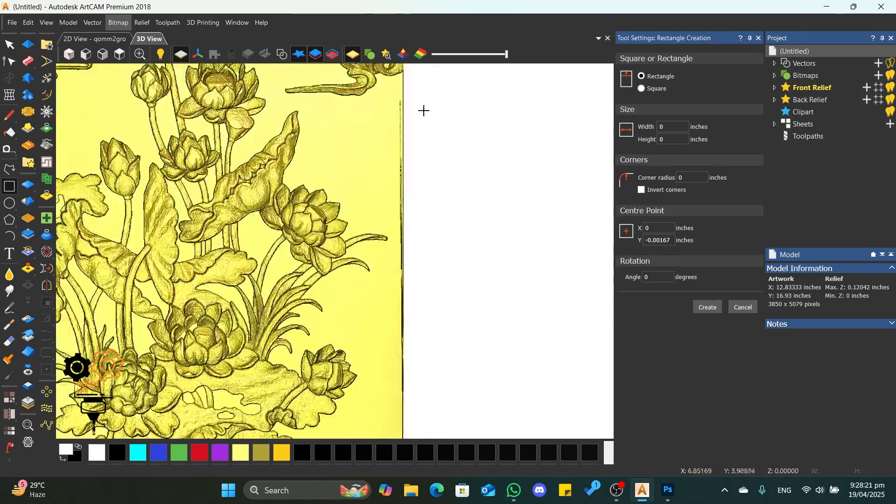
left_click_drag(396, 77, 474, 431)
scroll(375, 382, "down", 5)
scroll(354, 386, "up", 3)
key("Return")
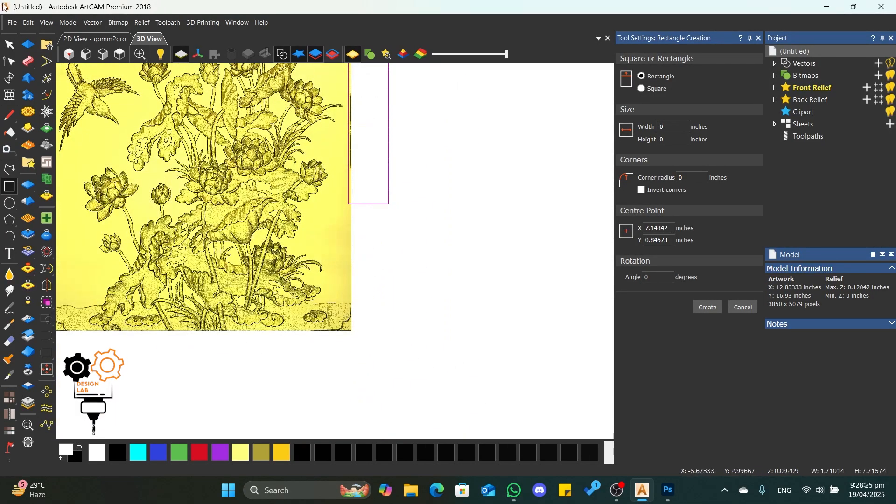
- Stretch the rectangle's lower side to a height of about 11.91 inches and zero the relief inside it
left_click(9, 78)
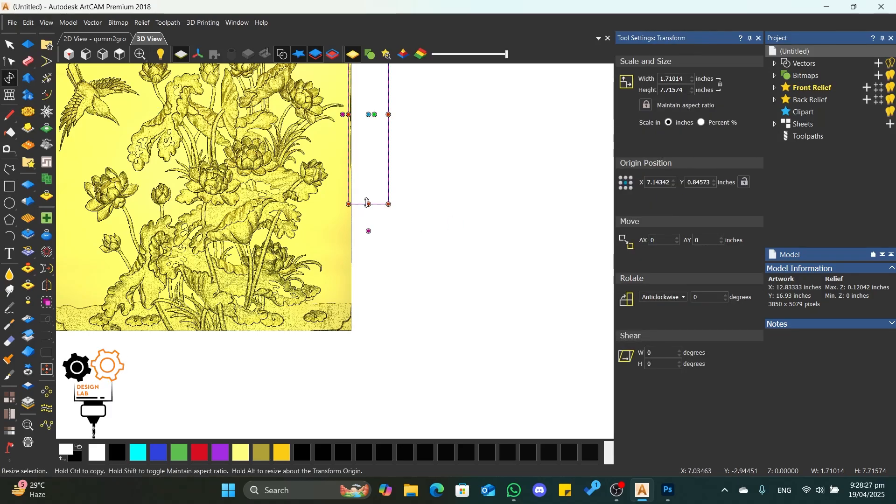
left_click_drag(368, 204, 378, 300)
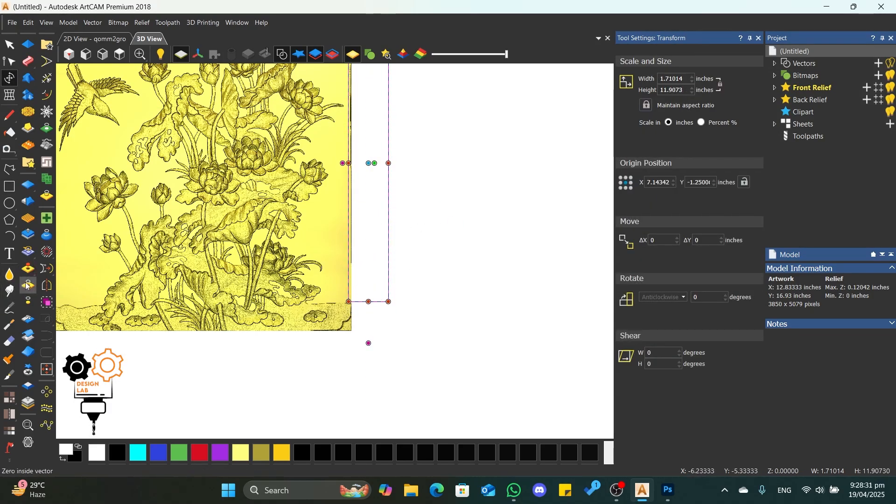
key("Escape")
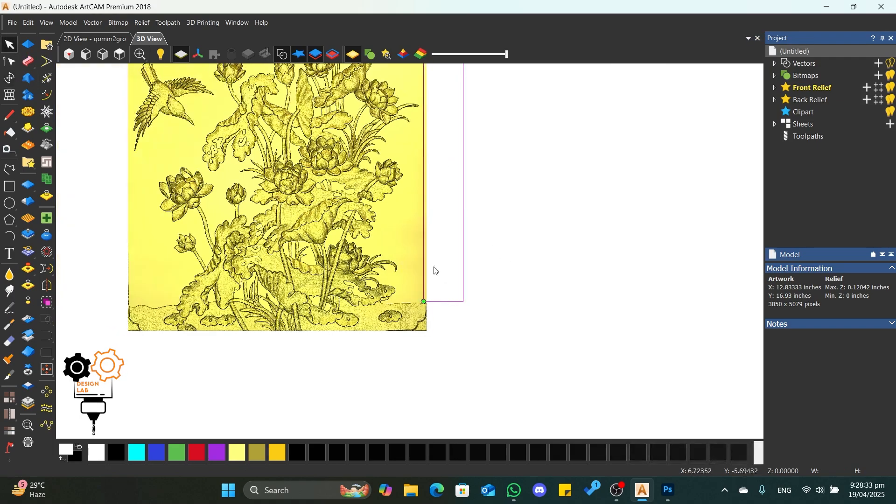
- Remove the tall rectangle and draw one about 0.53 by 2.15 inches over the relief's right edge beside the clouds
scroll(425, 159, "down", 5)
scroll(427, 160, "up", 5)
scroll(391, 222, "up", 5)
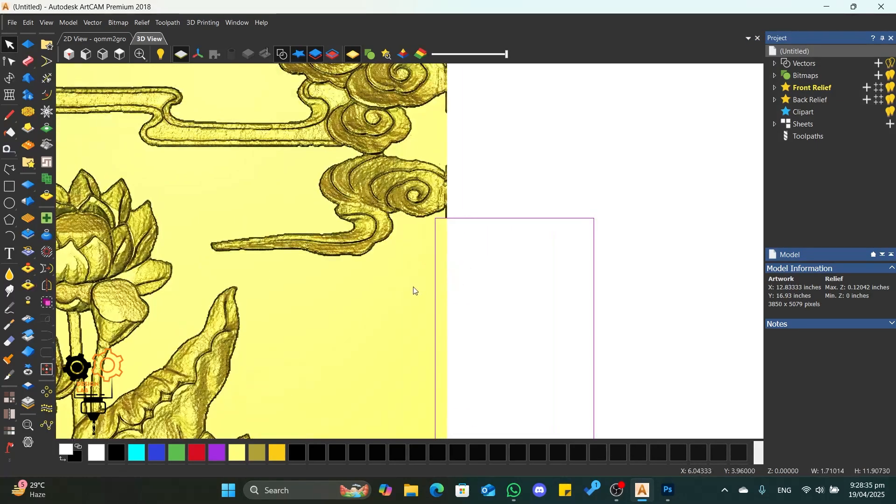
scroll(424, 250, "down", 3)
scroll(432, 187, "up", 5)
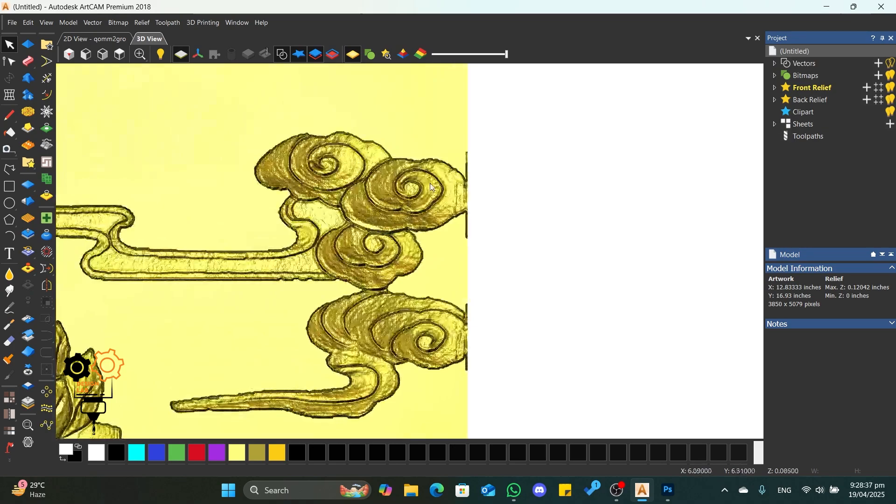
left_click(9, 186)
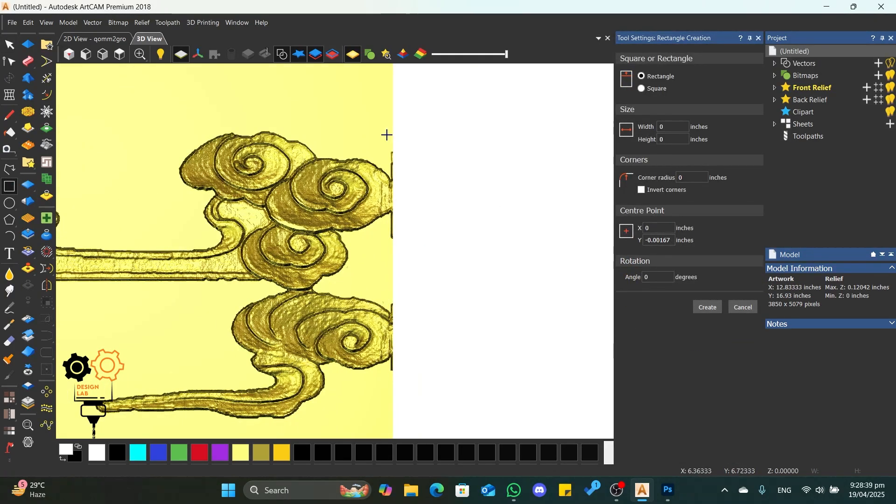
left_click_drag(386, 135, 449, 386)
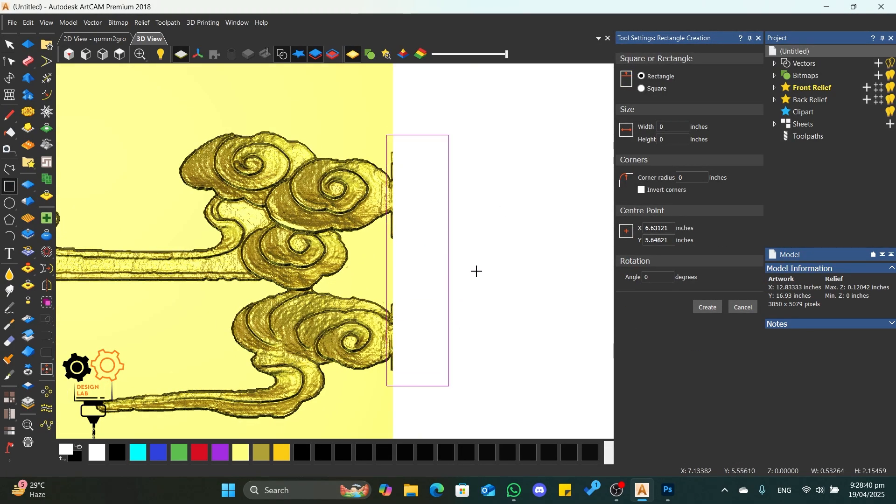
- Shift the rectangle about 0.03 inches outward, zero the relief inside it, and delete the rectangle
left_click(9, 78)
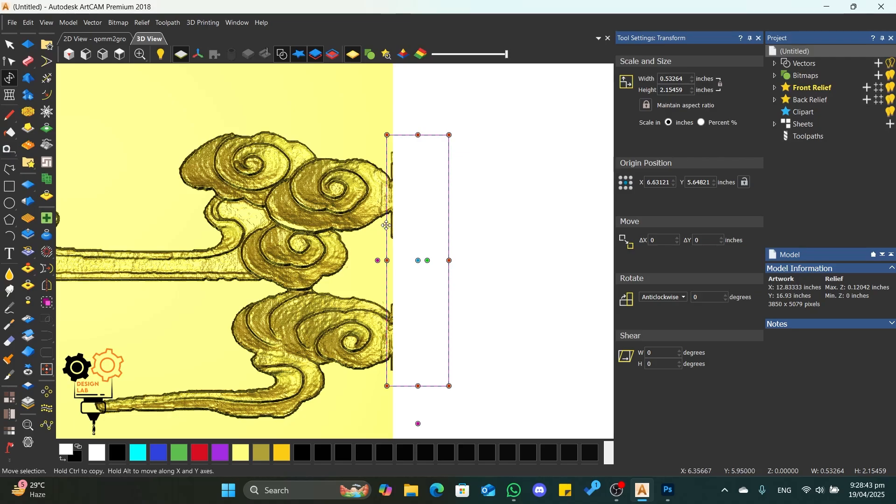
left_click_drag(387, 225, 390, 226)
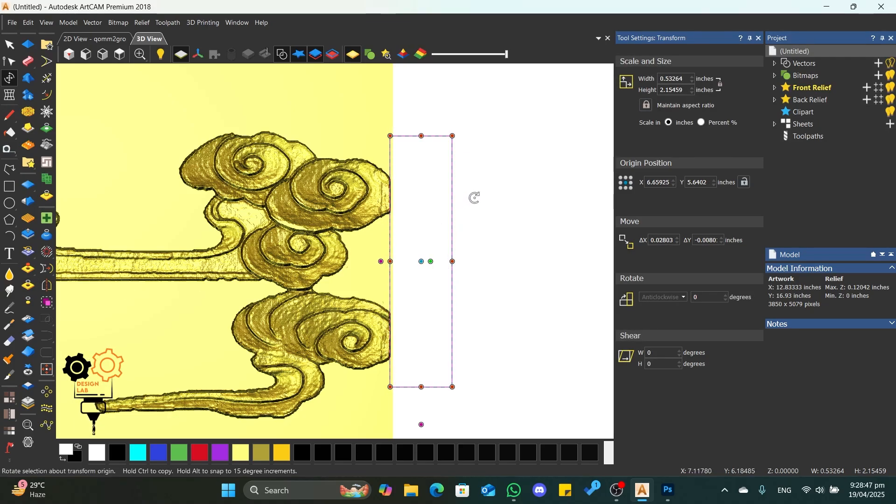
key("Escape")
key("Delete")
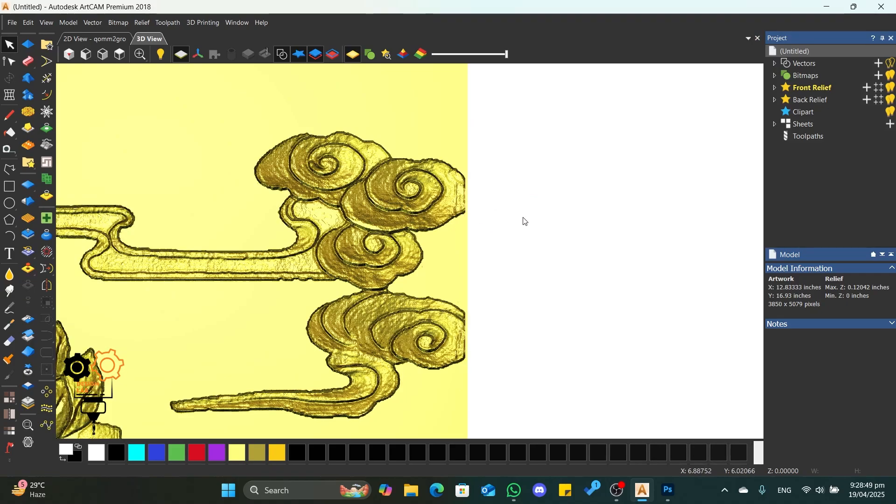
- Draw a rectangle about 1.03 by 3.05 inches over the raised line on the relief's lower left edge
scroll(524, 220, "down", 9)
middle_click_drag(63, 352, 241, 316)
scroll(143, 234, "up", 4)
scroll(142, 235, "down", 6)
scroll(240, 315, "up", 6)
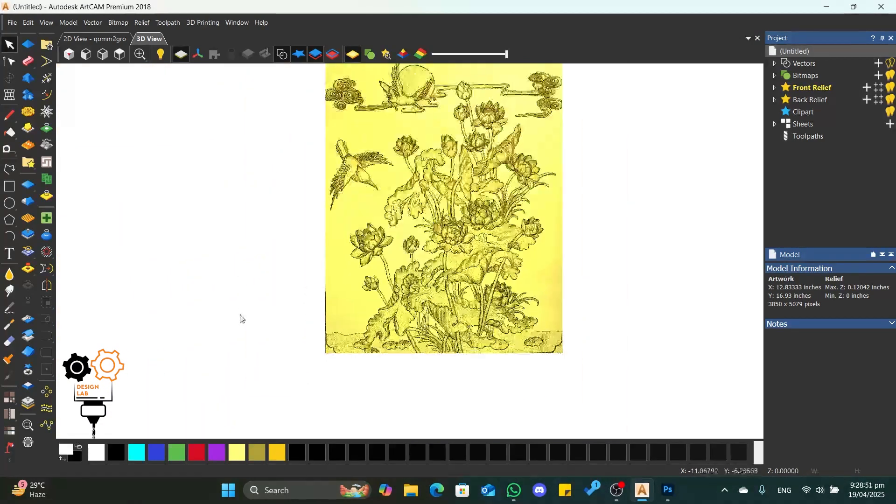
left_click(11, 190)
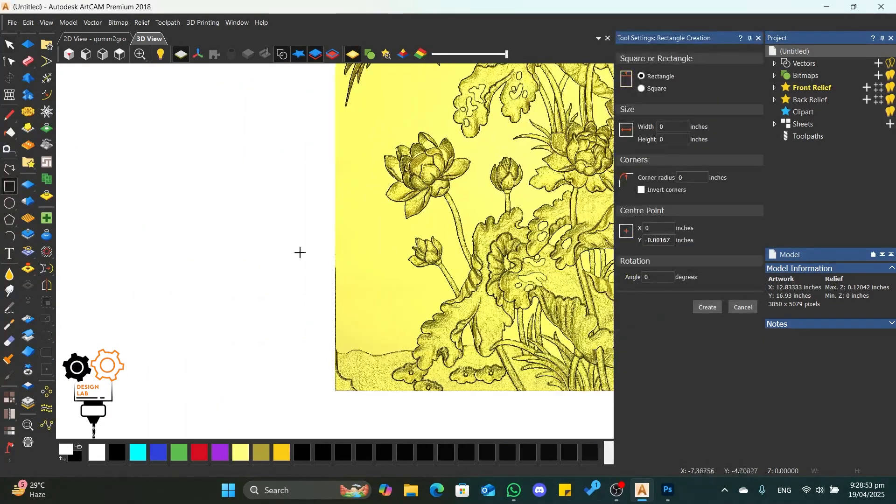
left_click_drag(303, 240, 342, 353)
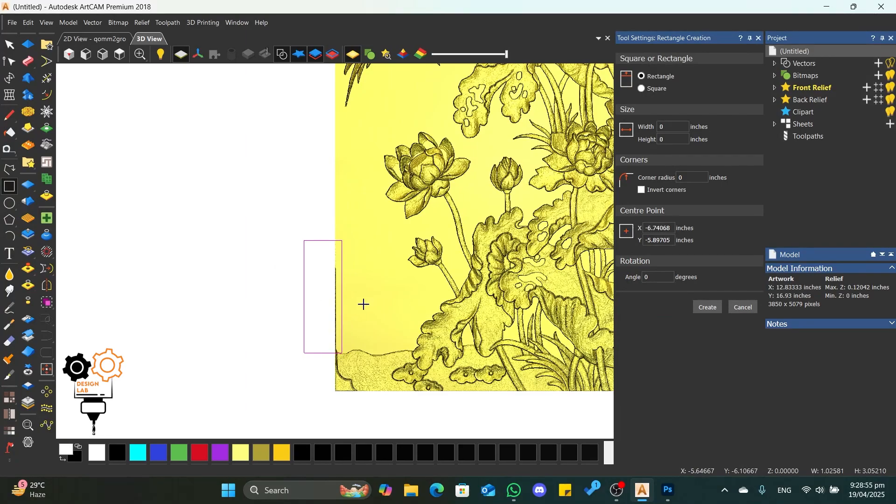
- Zero the relief inside the lower left rectangle and delete the rectangle
left_click(9, 45)
left_click(186, 196)
scroll(324, 307, "down", 6)
middle_click_drag(564, 214, 499, 250)
scroll(498, 250, "up", 2)
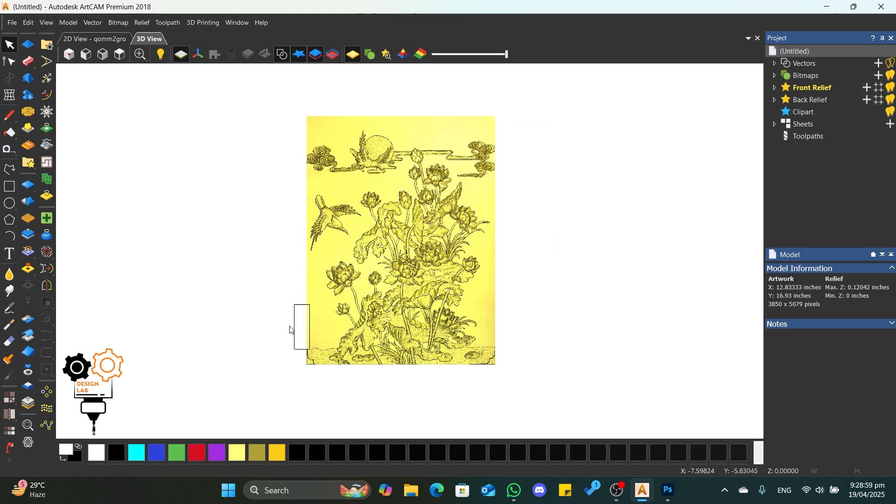
left_click_drag(298, 324, 277, 344)
key("Delete")
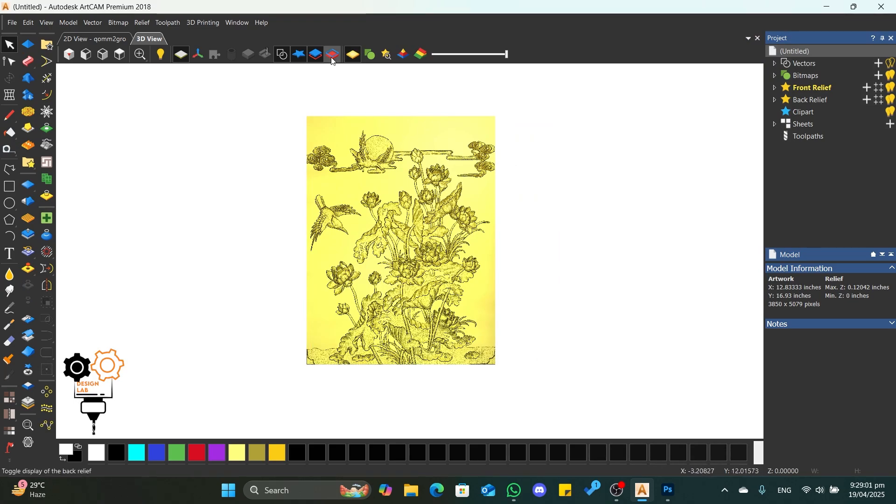
- Hide the zero plane to examine the relief's cleaned edges and background, and show the plane again
left_click(181, 55)
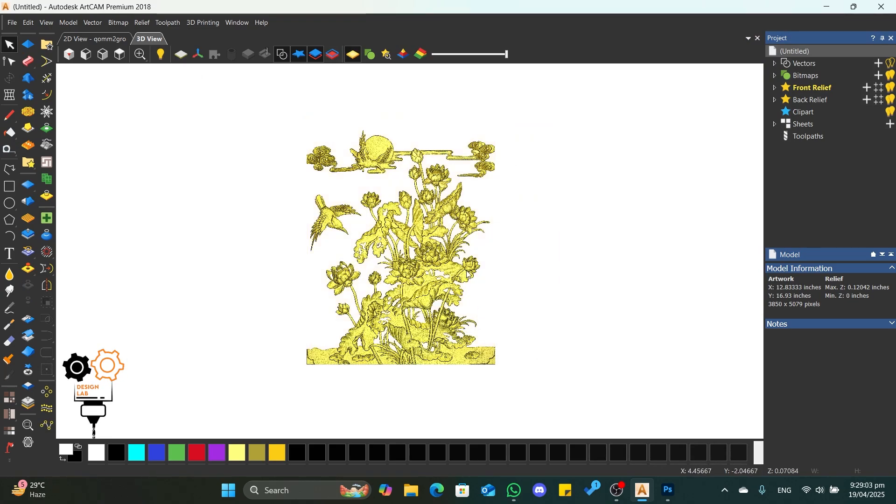
scroll(474, 256, "up", 5)
scroll(384, 259, "down", 5)
scroll(326, 214, "up", 5)
middle_click_drag(336, 238, 518, 210)
scroll(566, 202, "up", 3)
left_click(120, 54)
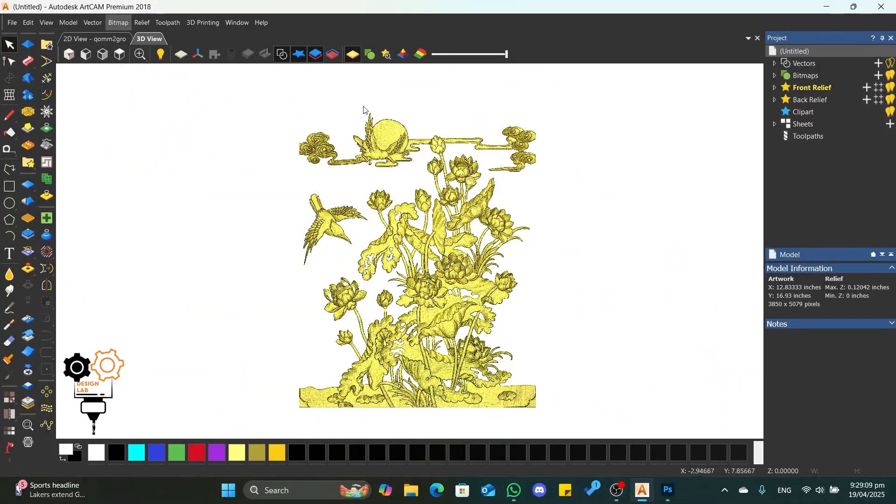
left_click(188, 56)
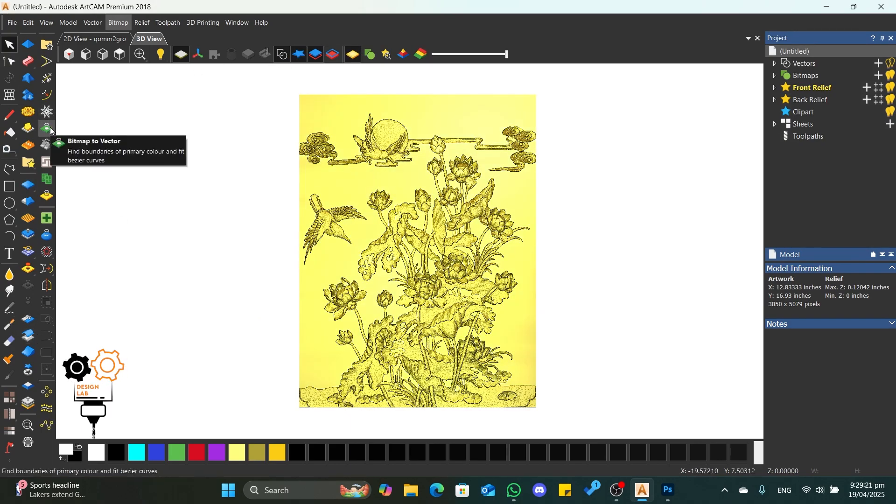
- Create smooth boundary vectors from the composite relief, close the boundary tool and deselect the vectors
left_click(50, 197)
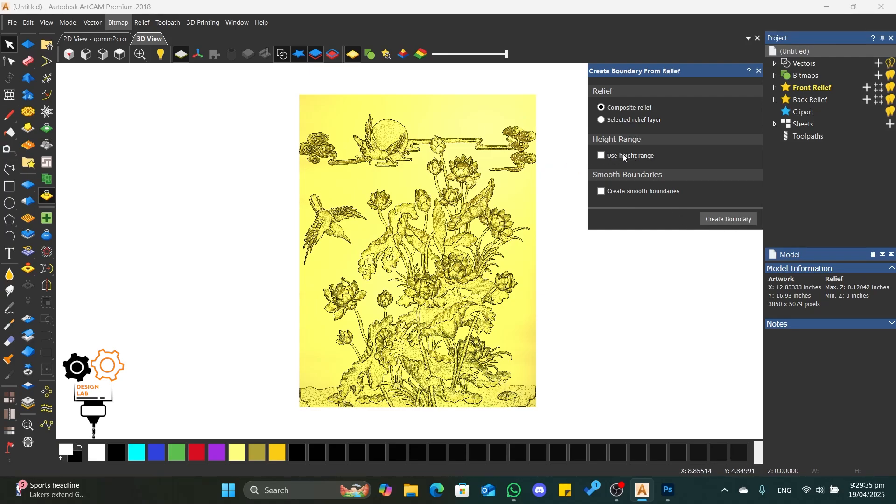
left_click(634, 191)
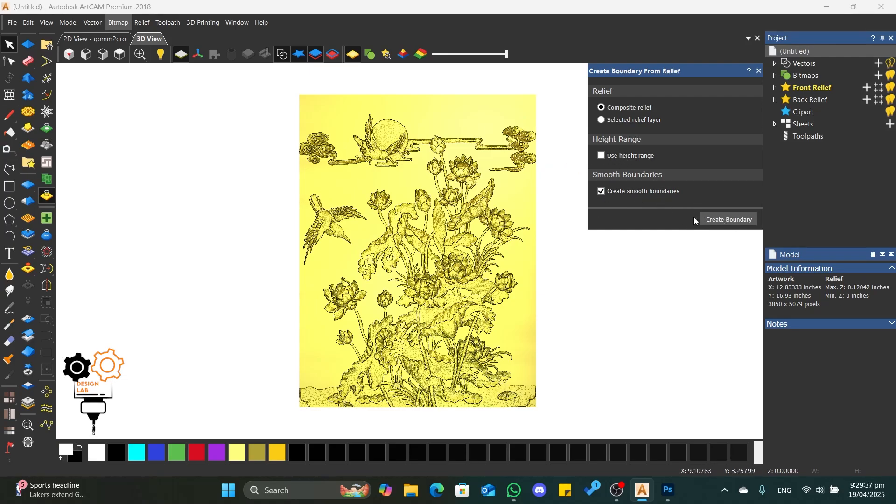
left_click(727, 220)
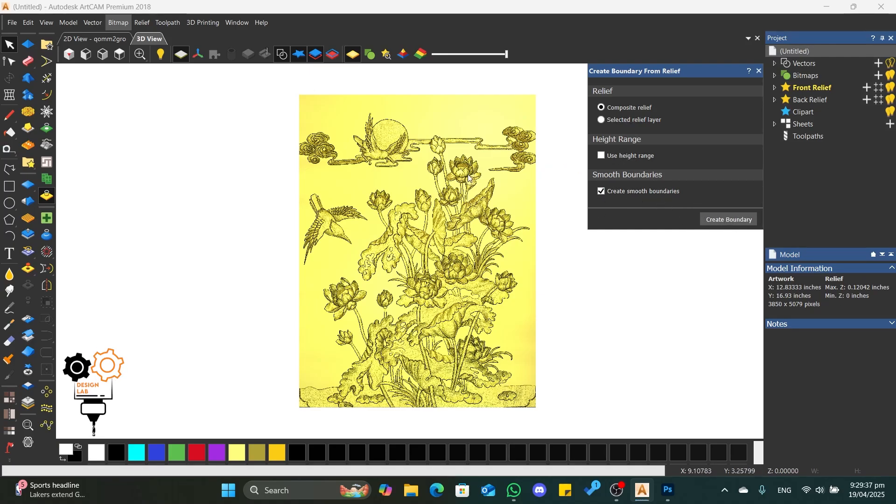
left_click(758, 71)
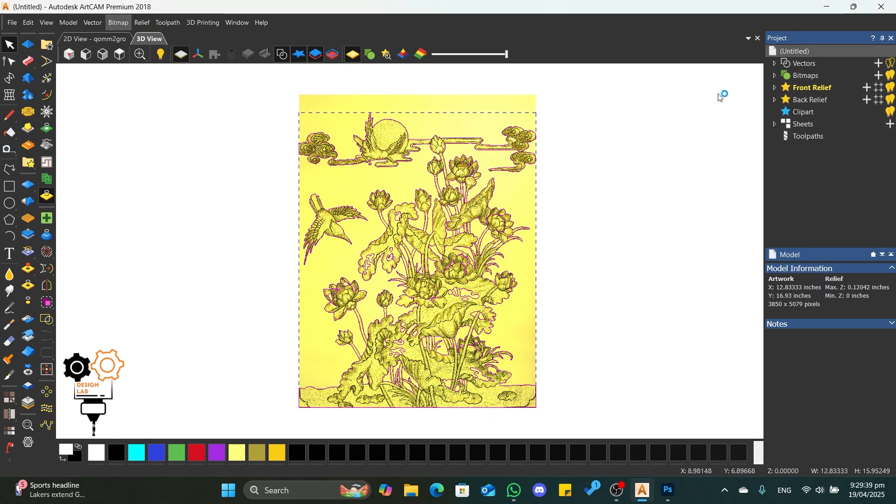
left_click(619, 201)
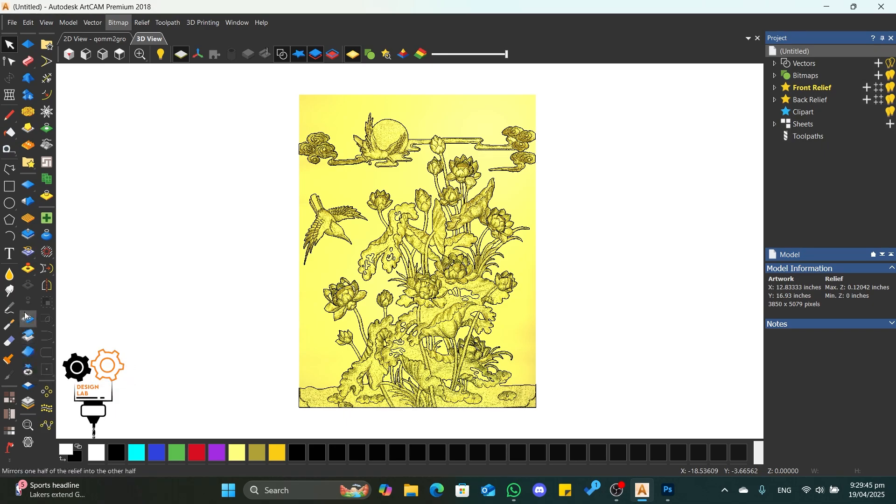
- Smooth the whole relief layer with the Smooth Relief tool at 30% strength
left_click(28, 202)
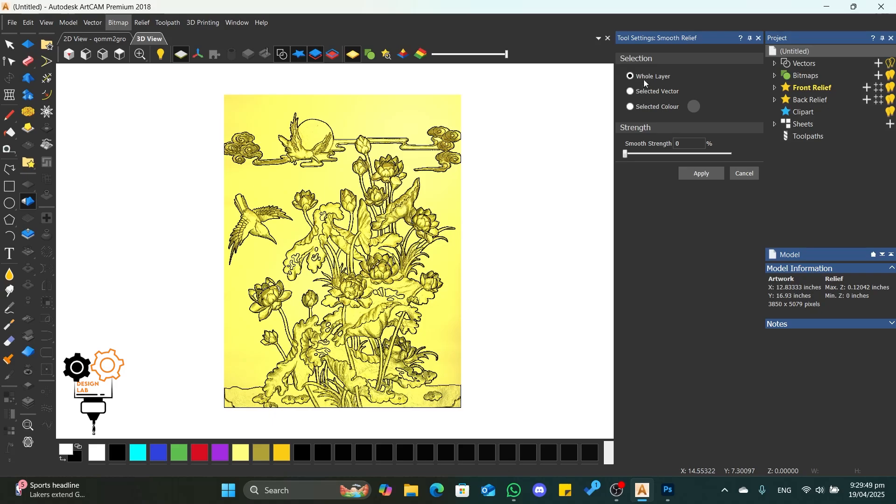
scroll(340, 192, "up", 3)
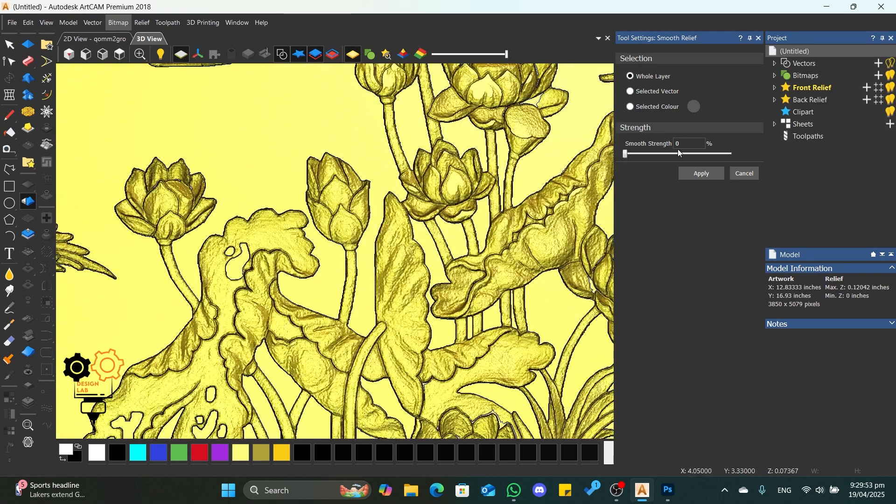
type("20")
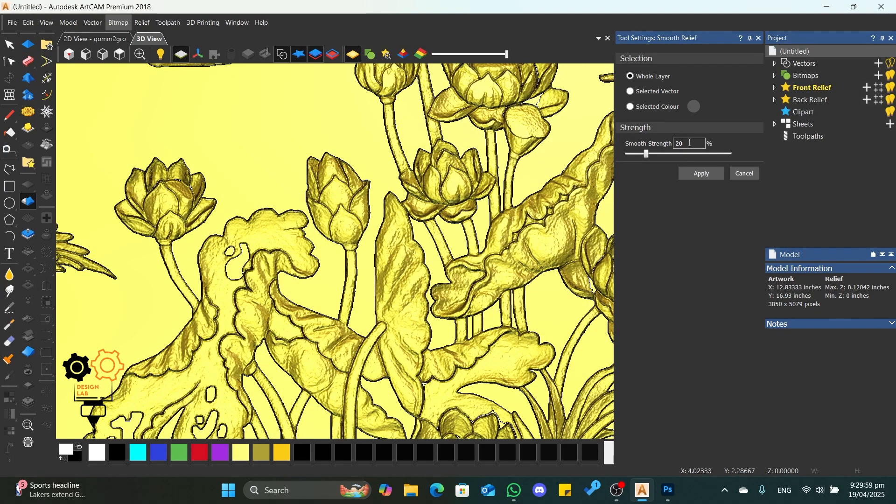
type("30")
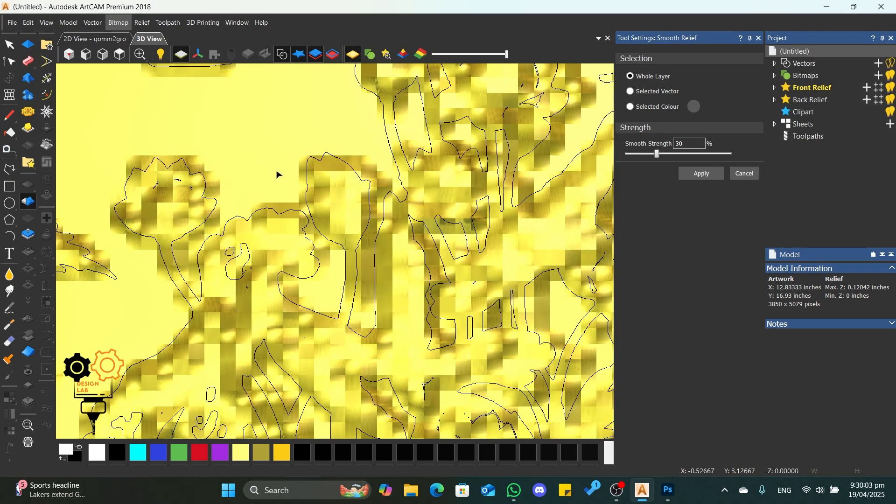
- Check the smoothed petals and leaves up close and apply another 30% smoothing pass to the whole layer
scroll(252, 210, "down", 5)
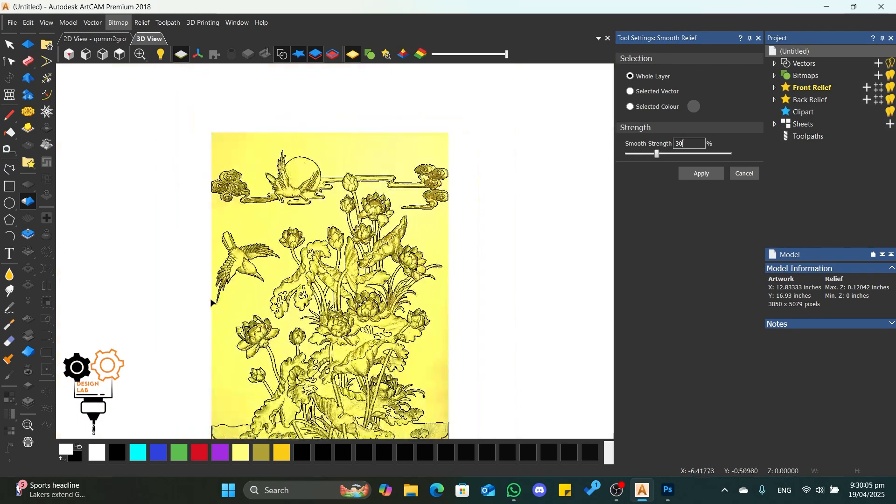
scroll(211, 303, "up", 5)
scroll(341, 170, "down", 6)
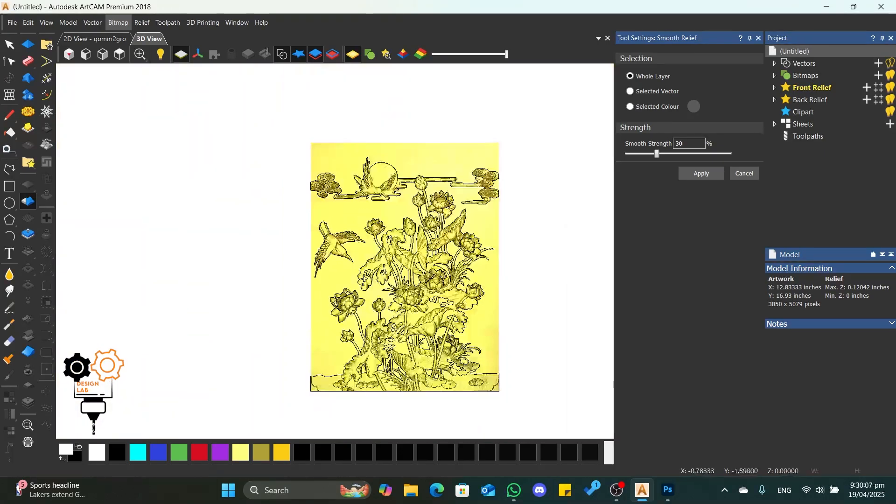
scroll(402, 300, "up", 6)
scroll(295, 234, "down", 3)
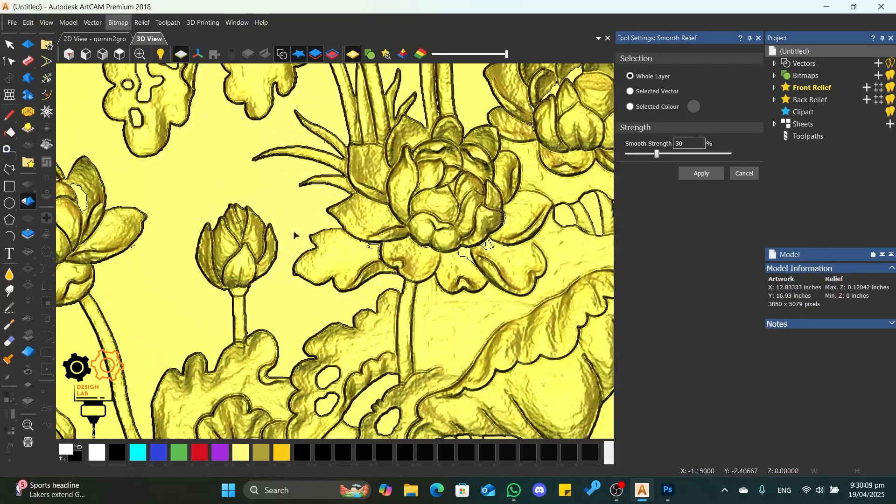
scroll(295, 236, "up", 4)
left_click_drag(306, 242, 386, 253)
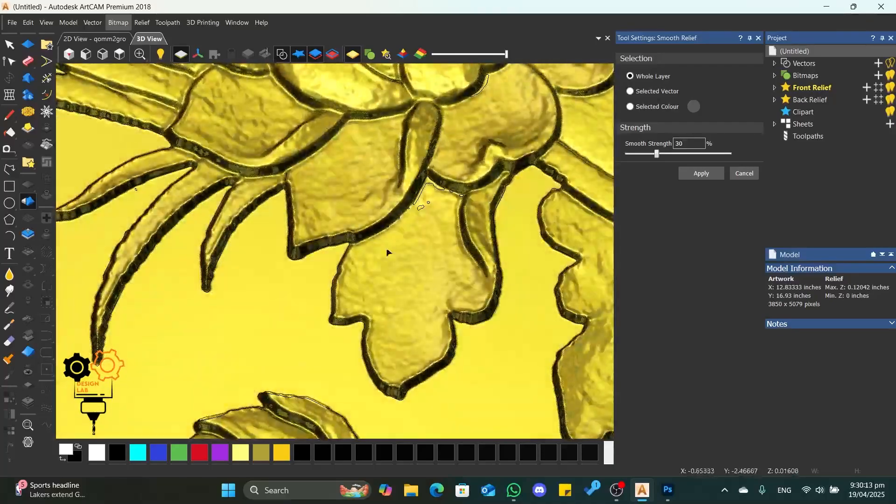
left_click(700, 176)
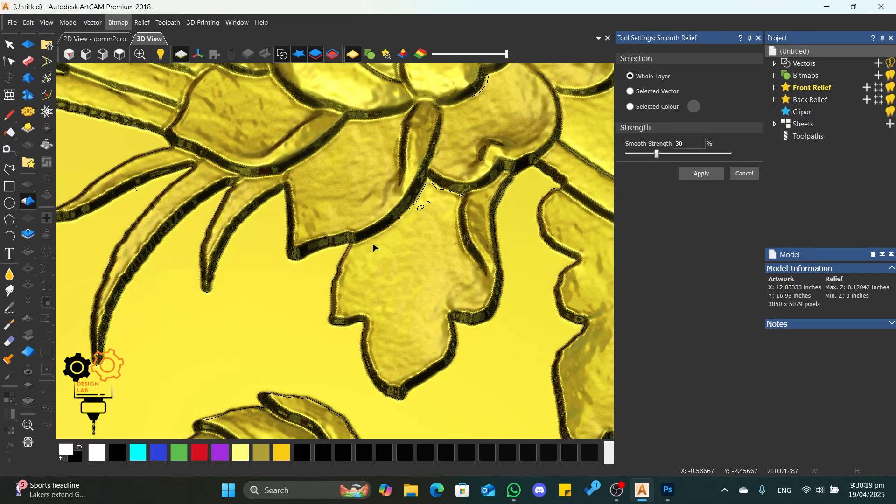
- Check the smoothed petals up close, close the Smooth Relief tool and return to the view from above
scroll(374, 248, "down", 5)
scroll(345, 192, "up", 5)
left_click_drag(346, 192, 359, 208)
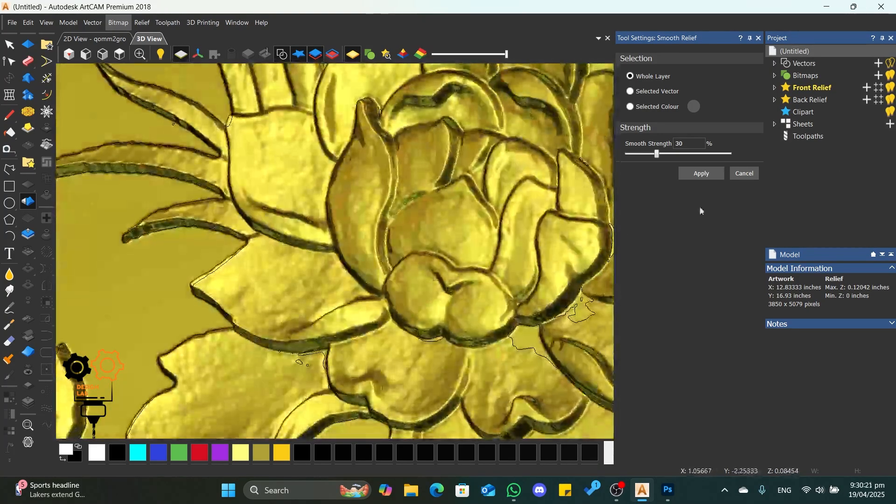
left_click(743, 173)
scroll(311, 198, "down", 5)
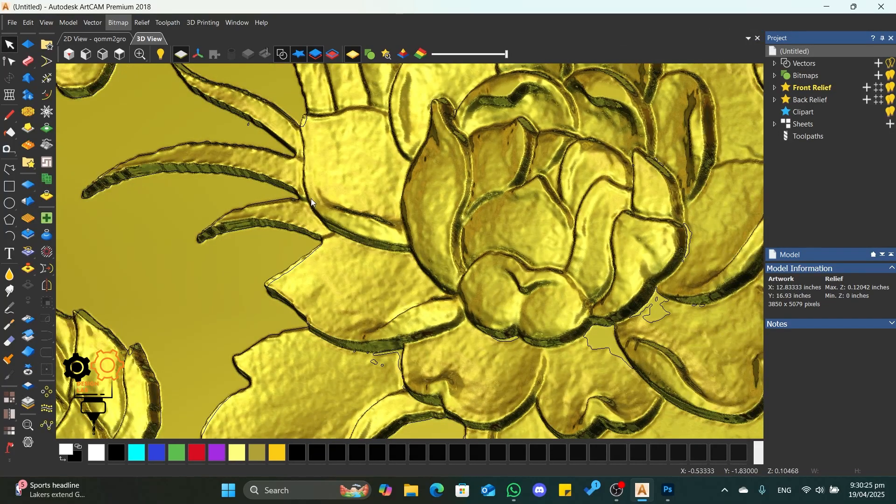
left_click_drag(311, 198, 424, 369)
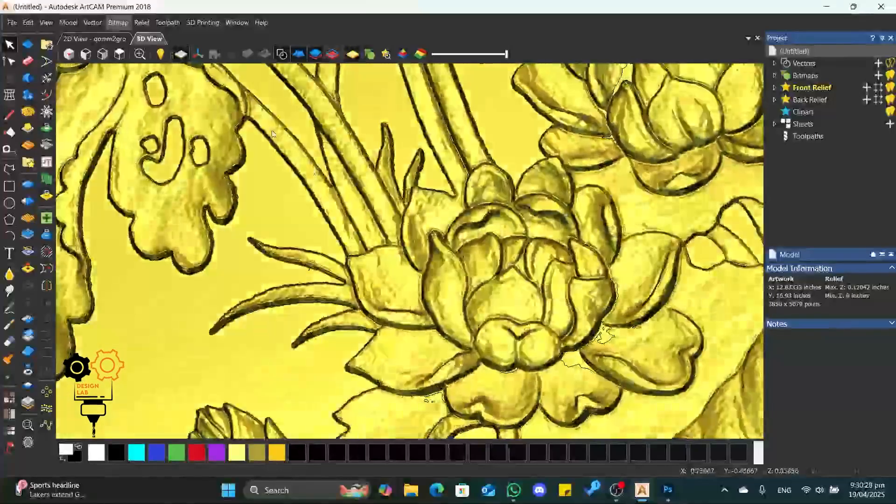
left_click(119, 54)
- Reset the relief outside the selected boundary vectors to zero and deselect the vectors
scroll(400, 178, "up", 4)
scroll(405, 187, "down", 6)
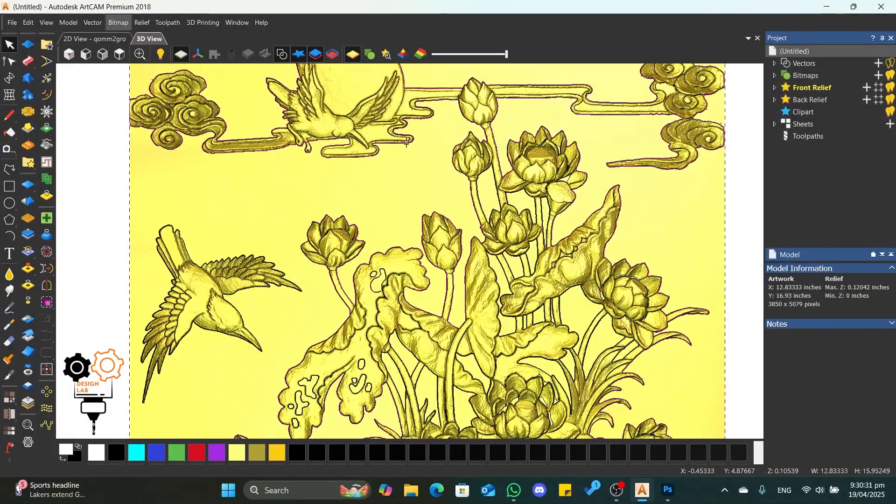
scroll(441, 326, "up", 5)
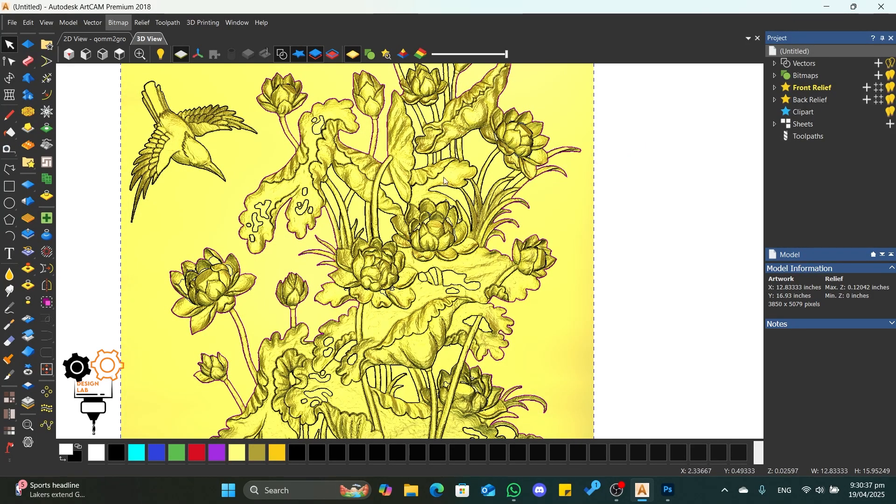
scroll(433, 205, "down", 4)
scroll(419, 234, "up", 2)
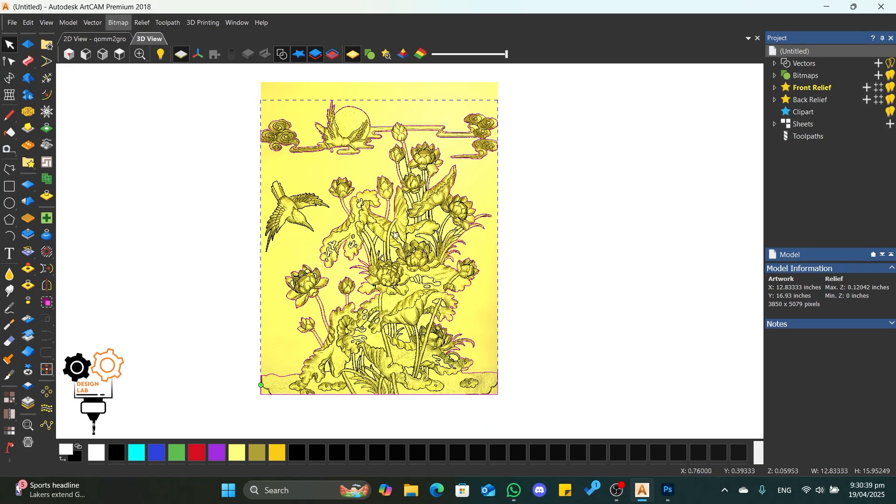
scroll(322, 228, "up", 2)
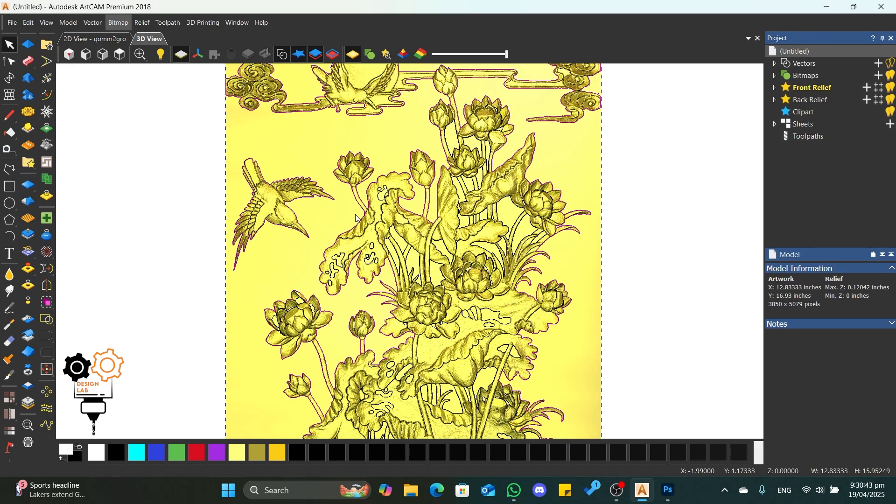
scroll(357, 218, "down", 3)
scroll(420, 220, "up", 2)
scroll(472, 166, "down", 2)
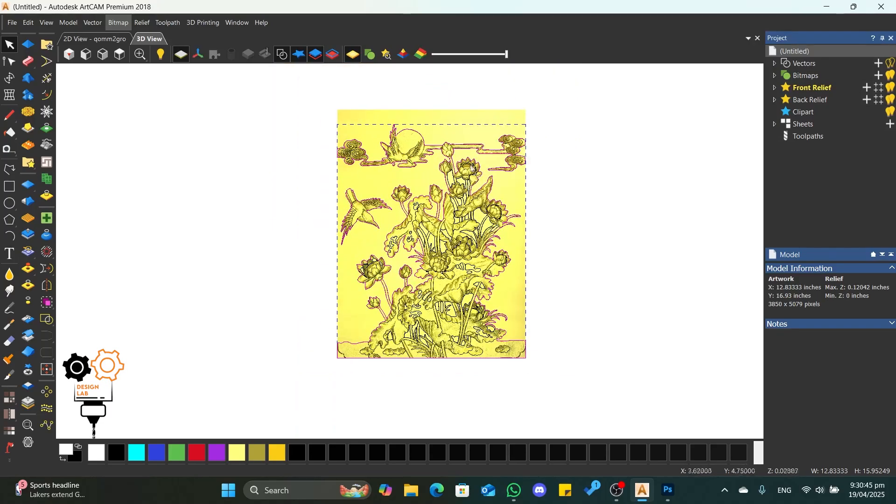
scroll(493, 232, "up", 2)
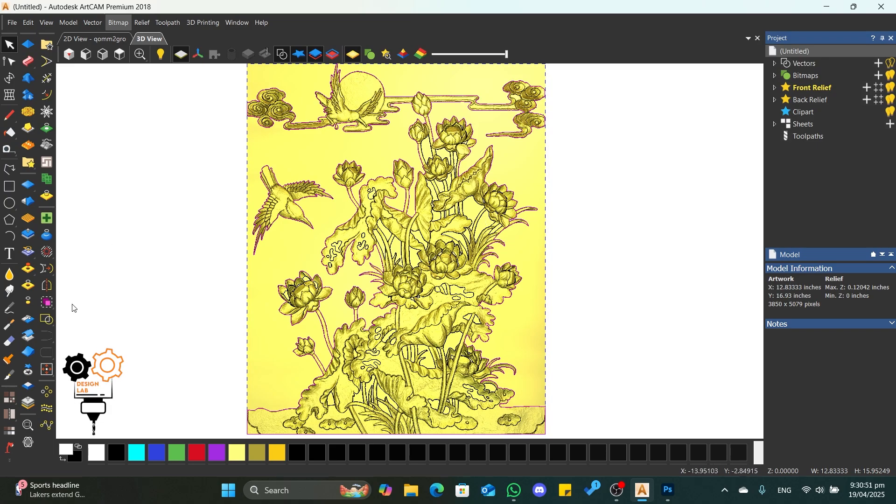
left_click(29, 302)
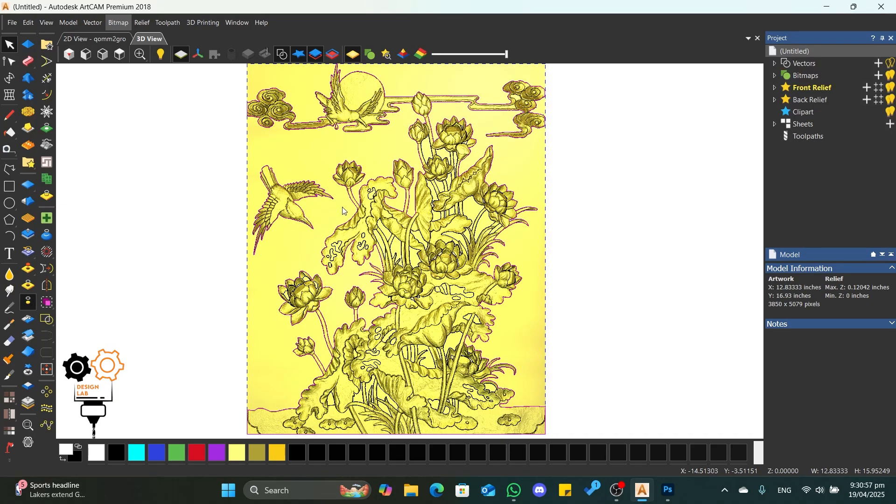
left_click(425, 198)
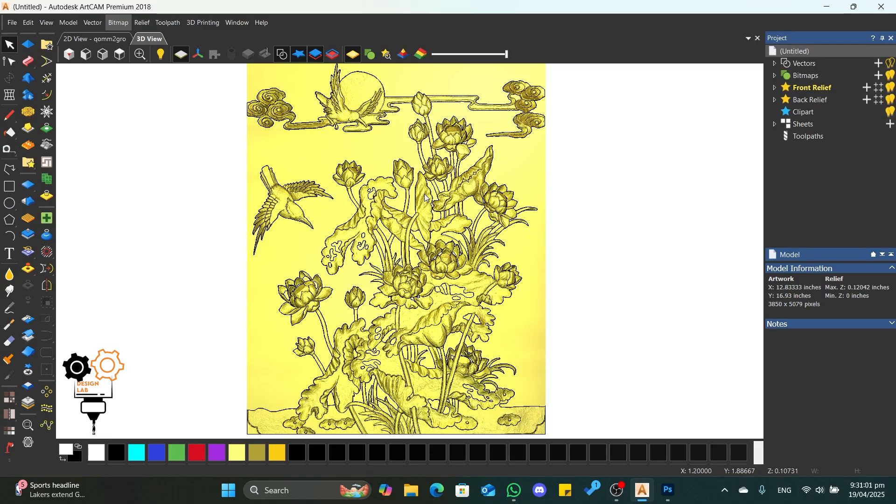
- Select the outer boundary vector and examine how it follows the petal and leaf edges around the central lotus
scroll(383, 303, "up", 10)
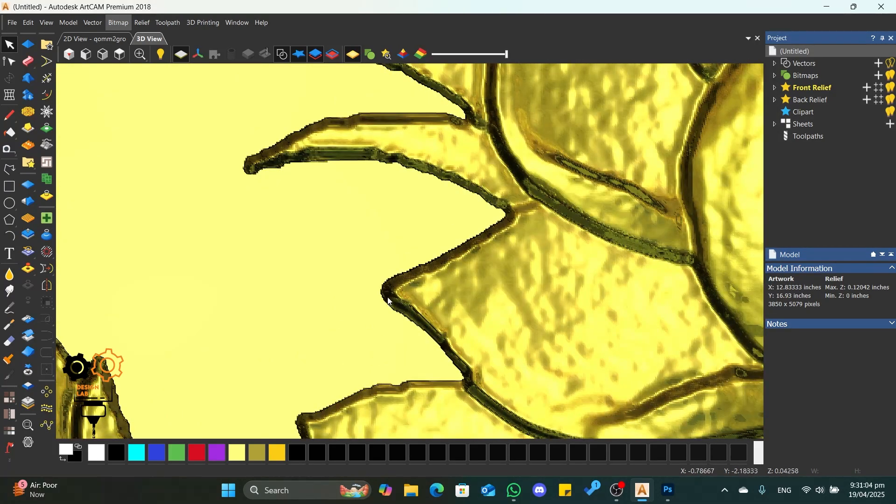
left_click(437, 345)
scroll(346, 265, "down", 2)
scroll(463, 131, "down", 3)
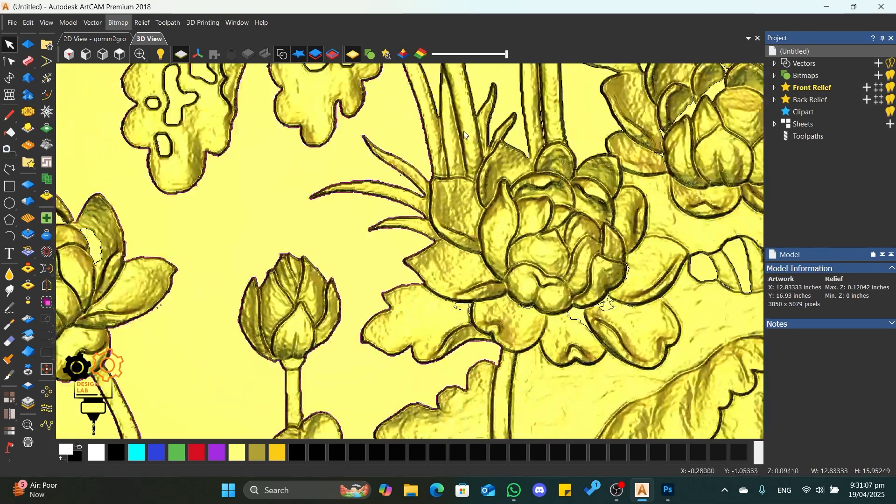
scroll(471, 125, "up", 3)
scroll(471, 125, "down", 3)
scroll(368, 148, "up", 3)
scroll(368, 147, "up", 3)
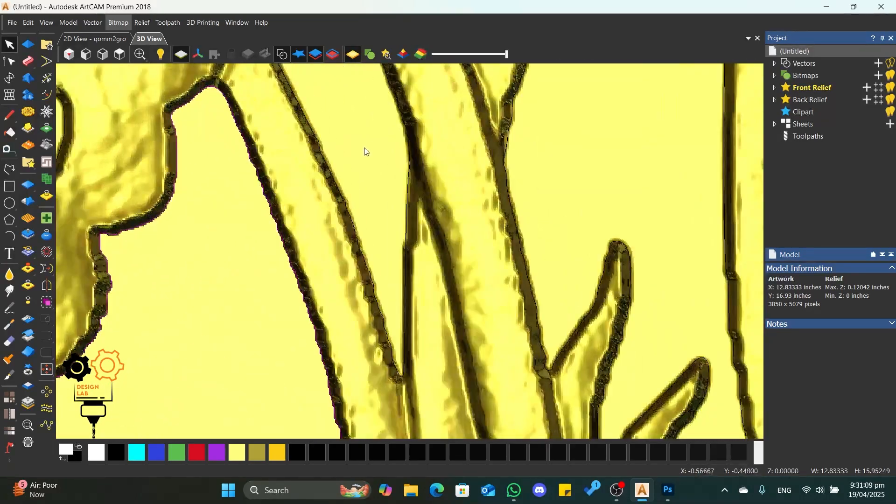
- Compare the outer boundary with the vector around the gap between the stems, checking their edges up close, and deselect the vectors
left_click(322, 149)
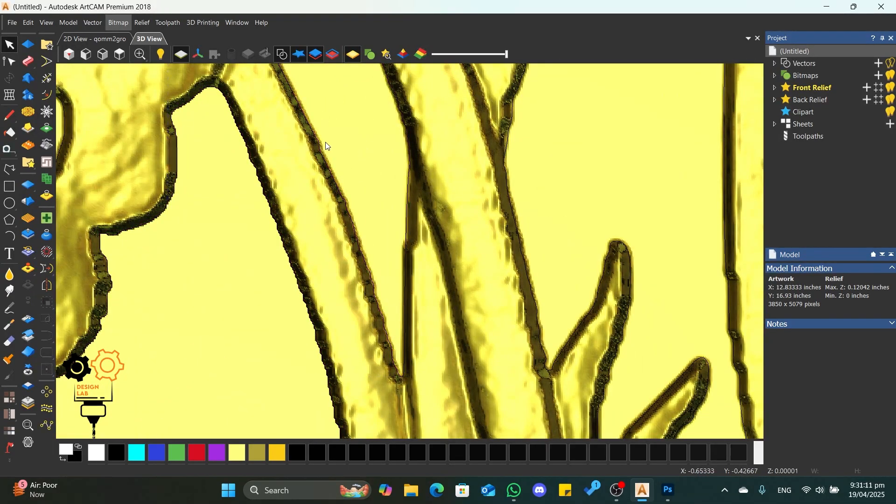
scroll(322, 149, "up", 2)
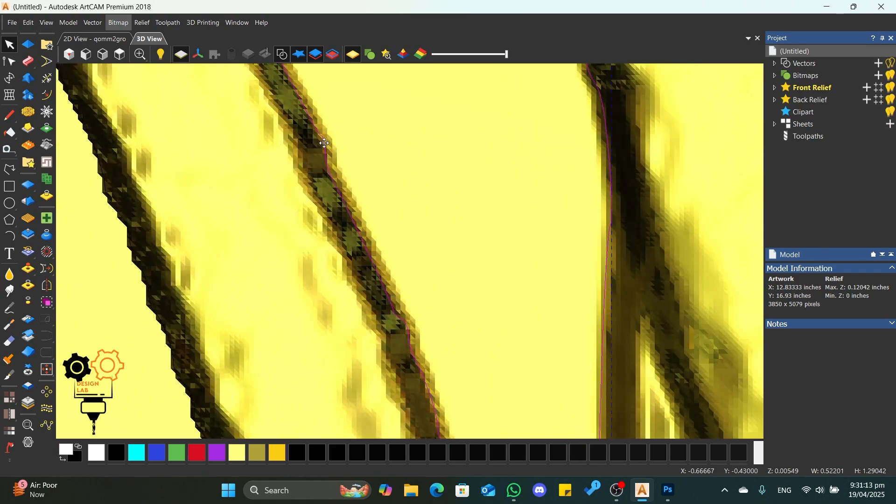
left_click(104, 188)
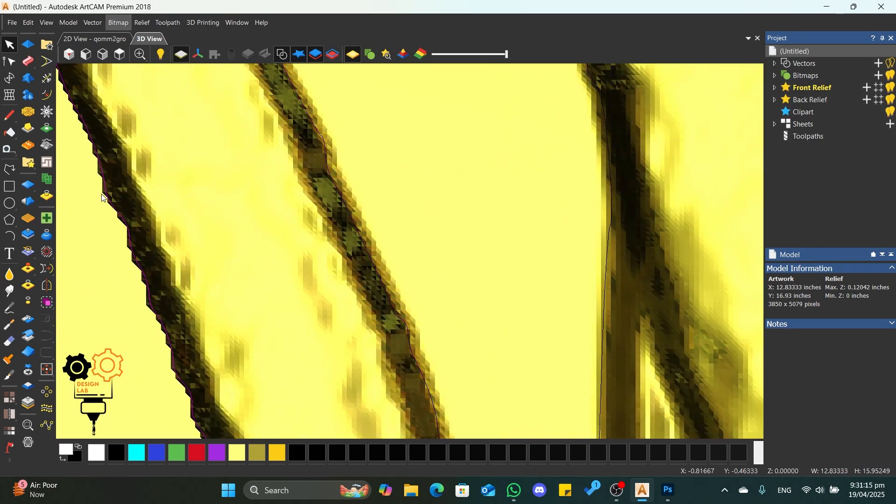
scroll(154, 199, "down", 4)
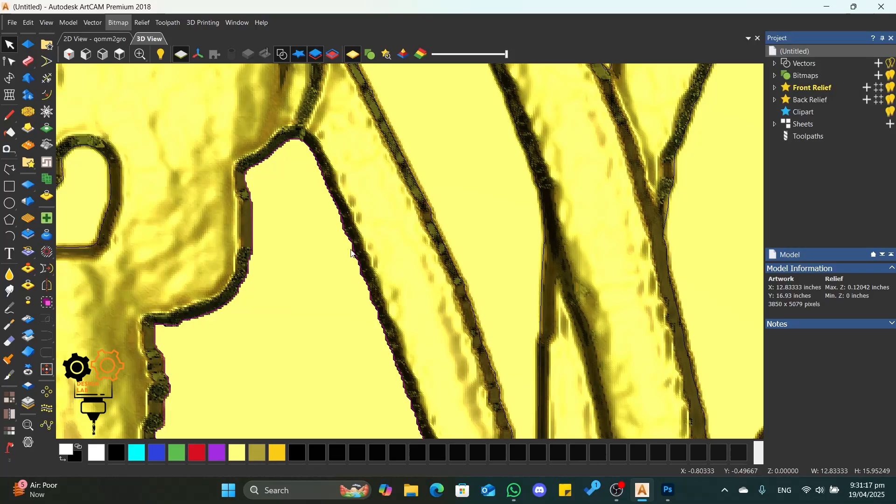
scroll(361, 303, "down", 3)
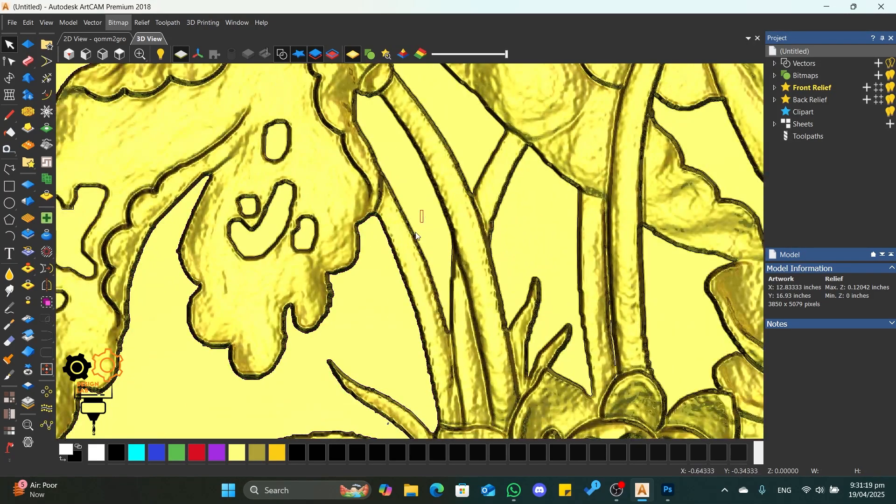
left_click(414, 242)
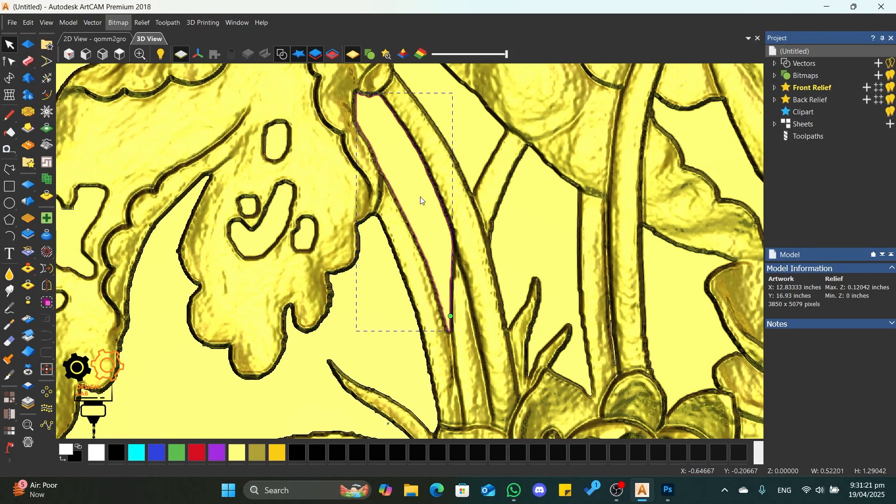
scroll(420, 197, "down", 4)
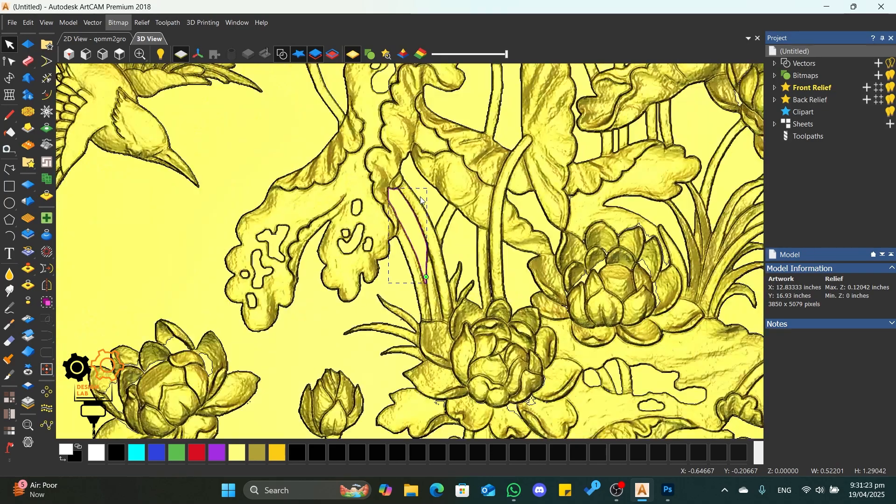
left_click(282, 130)
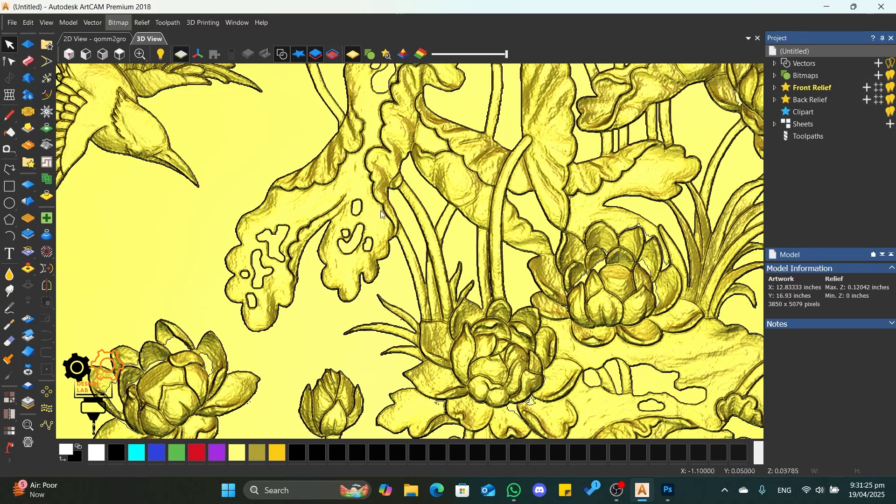
- Examine the whole composite relief, from the lower leaves and base up to the birds and clouds
scroll(381, 213, "down", 4)
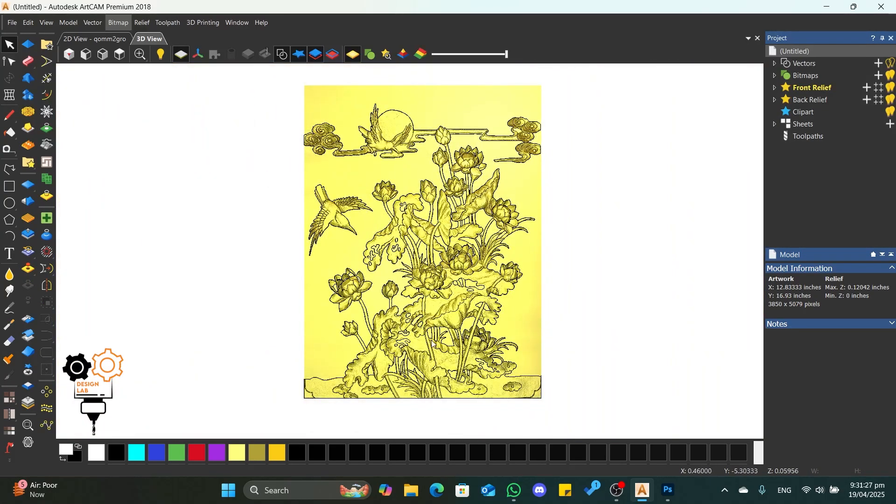
scroll(432, 344, "up", 4)
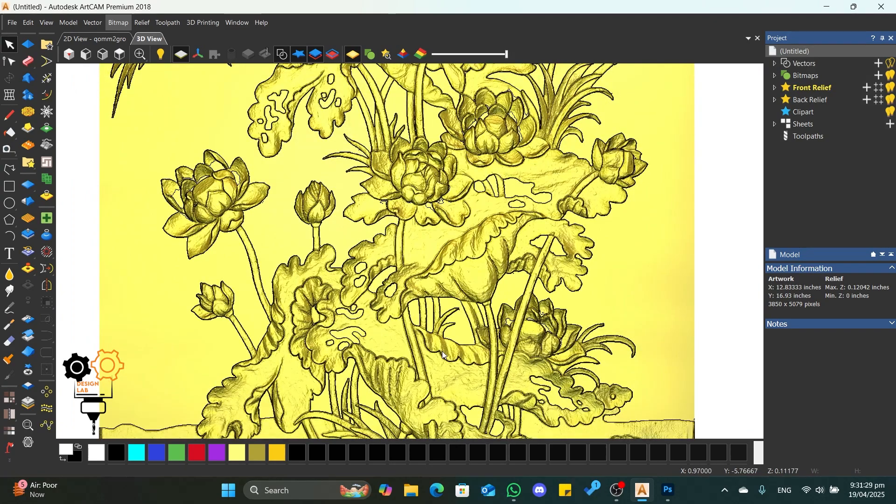
scroll(478, 306, "down", 4)
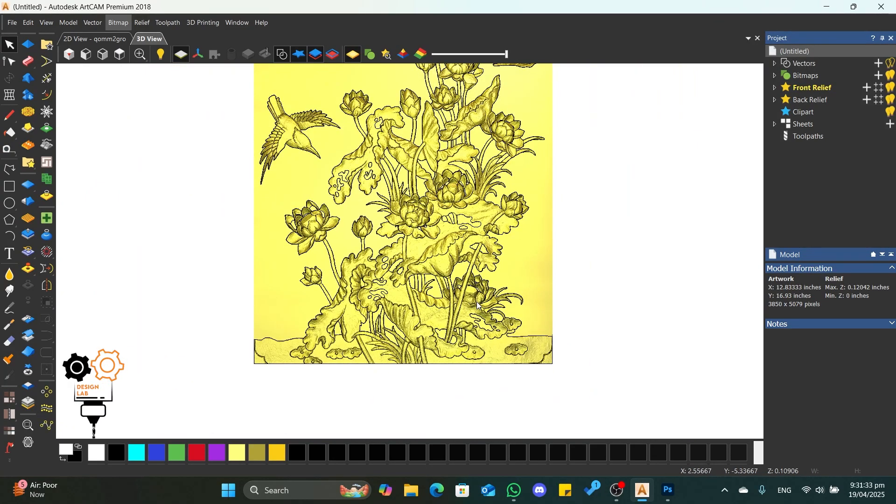
scroll(485, 358, "up", 2)
scroll(402, 72, "down", 6)
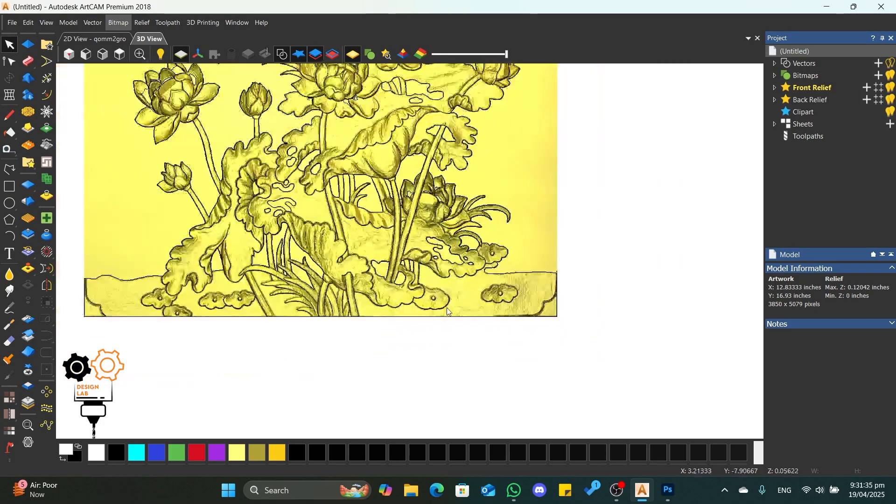
scroll(400, 71, "up", 4)
scroll(411, 251, "down", 4)
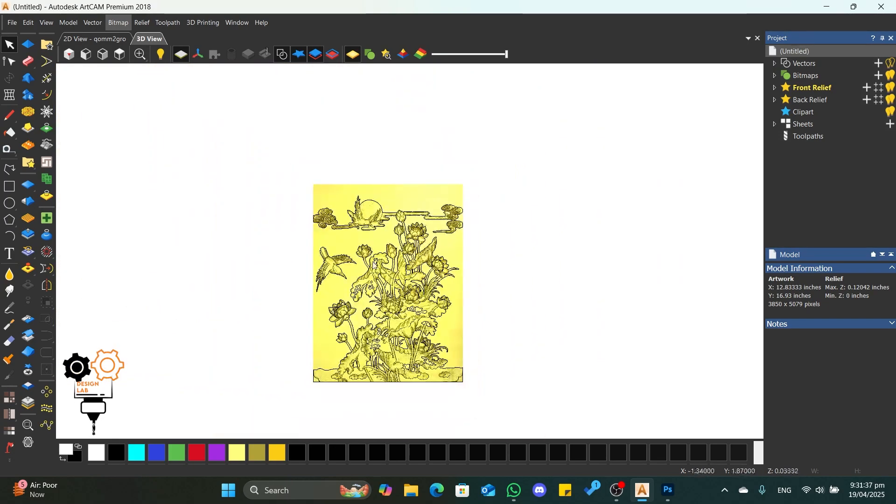
scroll(366, 334, "up", 2)
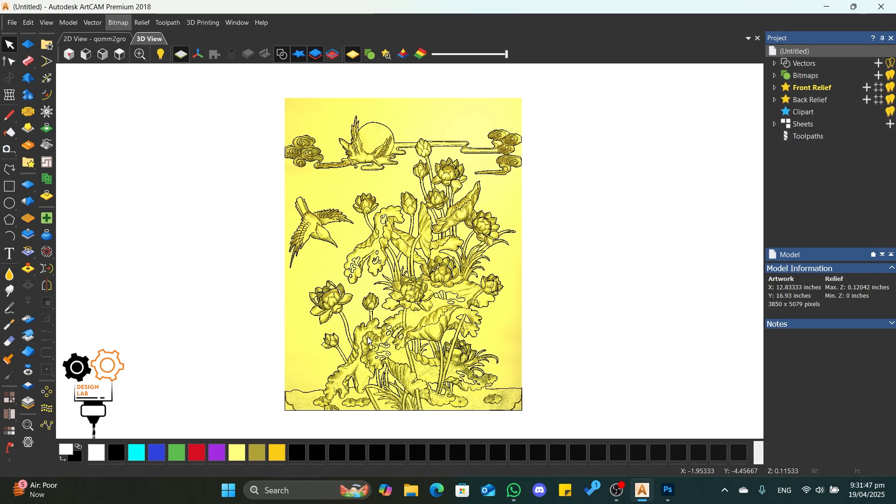
- Start the sculpting Smoothing tool and reduce its round brush radius to 38 pixels
left_click(9, 274)
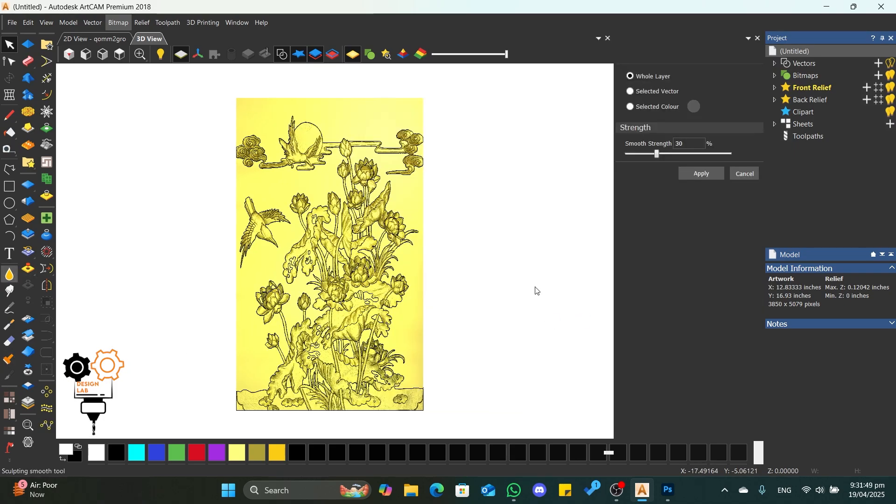
scroll(311, 181, "up", 5)
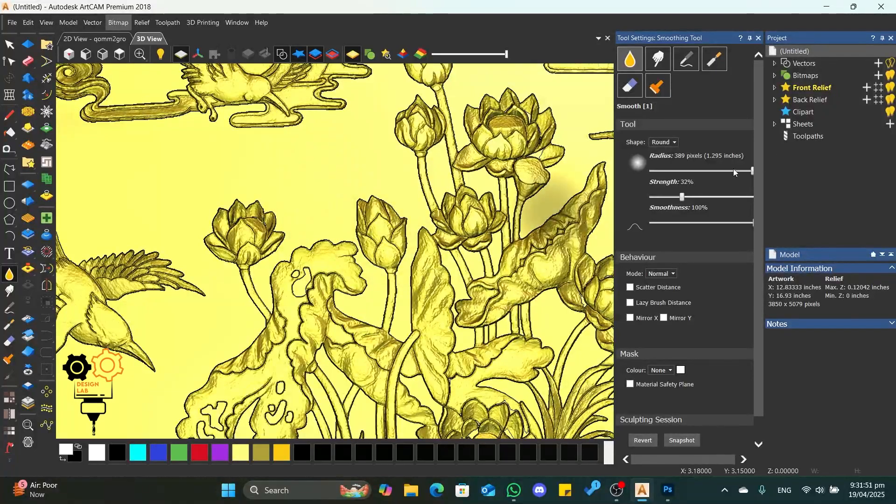
left_click_drag(751, 170, 683, 171)
scroll(300, 298, "up", 4)
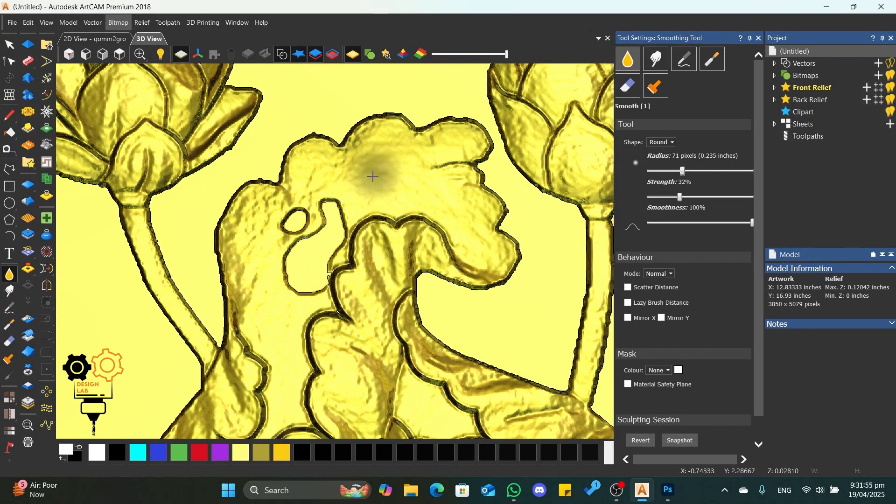
scroll(466, 163, "down", 3)
scroll(535, 154, "up", 3)
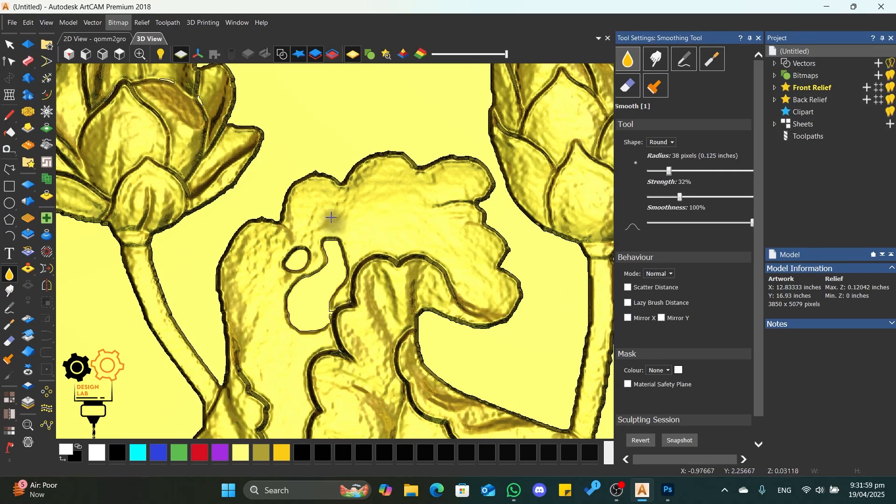
- Brush the Smoothing tool over the upper lobes of the curled leaf between the two lotus buds to even out its surface
scroll(330, 210, "up", 3)
mouse_move(424, 169)
left_mouse_down()
mouse_move(425, 140)
mouse_move(403, 183)
left_mouse_up()
mouse_move(518, 139)
left_mouse_down()
mouse_move(422, 185)
mouse_move(292, 207)
mouse_move(292, 248)
mouse_move(293, 218)
mouse_move(326, 194)
mouse_move(363, 206)
mouse_move(349, 239)
mouse_move(333, 246)
left_mouse_up()
scroll(345, 241, "down", 2)
middle_click_drag(600, 182, 447, 215)
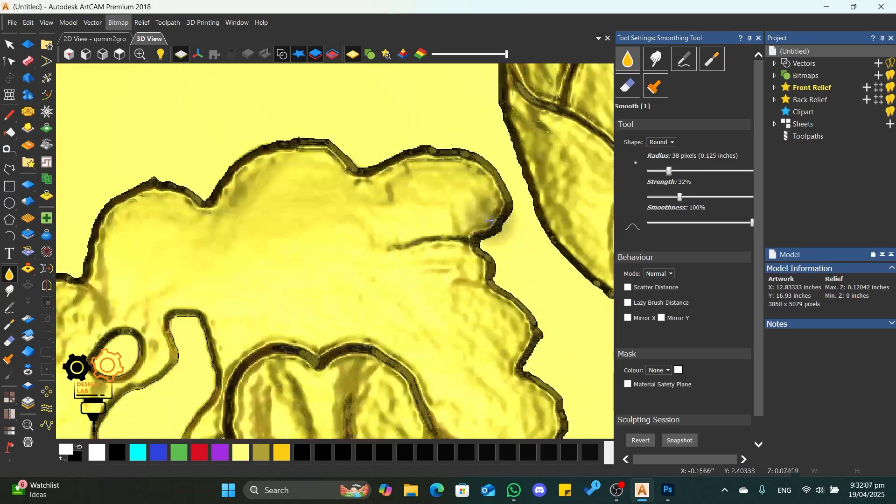
mouse_move(362, 222)
left_mouse_down()
mouse_move(423, 182)
mouse_move(463, 198)
mouse_move(354, 222)
mouse_move(309, 262)
mouse_move(449, 288)
mouse_move(440, 288)
mouse_move(496, 338)
mouse_move(372, 304)
mouse_move(473, 344)
left_mouse_up()
mouse_move(473, 344)
left_mouse_down()
mouse_move(394, 307)
mouse_move(279, 229)
left_mouse_up()
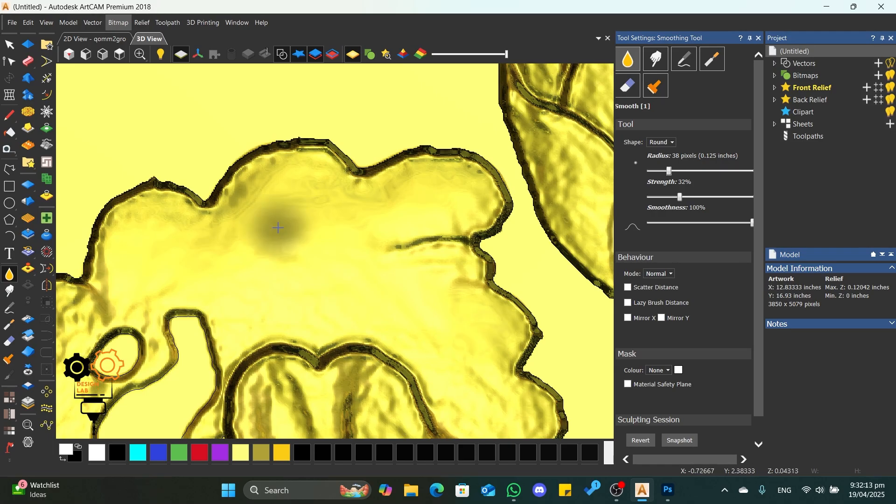
mouse_move(198, 252)
middle_mouse_down()
mouse_move(274, 267)
mouse_move(489, 396)
mouse_move(400, 186)
mouse_move(404, 314)
middle_mouse_up()
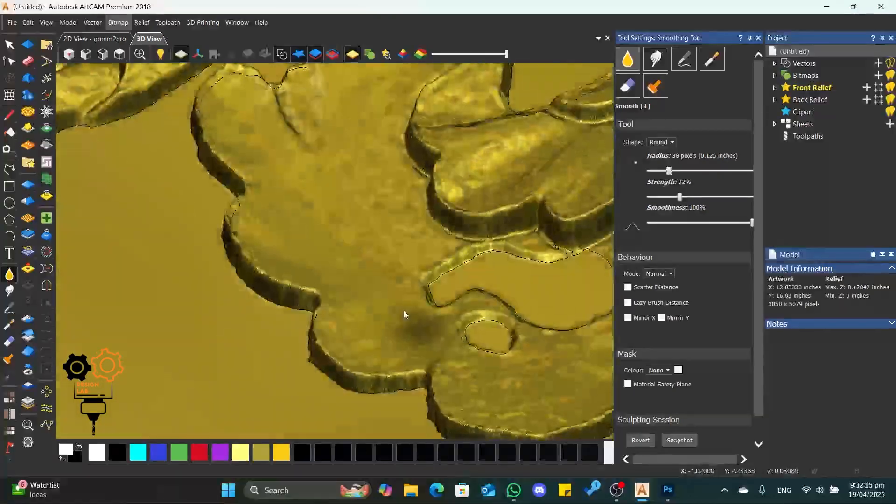
- Brush the Smoothing tool along the curled leaf's steep edges beside the gap beneath its upper lobe to soften them
scroll(405, 313, "down", 3)
scroll(434, 280, "up", 4)
mouse_move(434, 280)
middle_mouse_down()
mouse_move(475, 309)
mouse_move(316, 247)
mouse_move(401, 289)
middle_mouse_up()
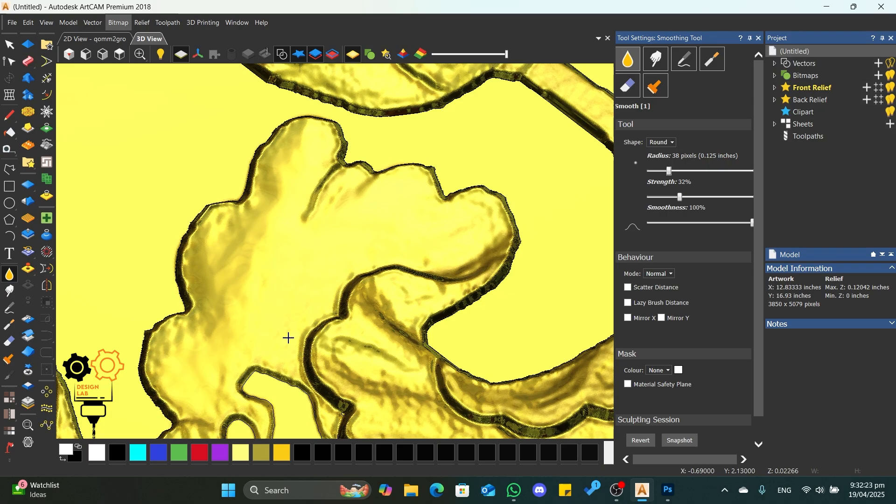
scroll(320, 298, "down", 4)
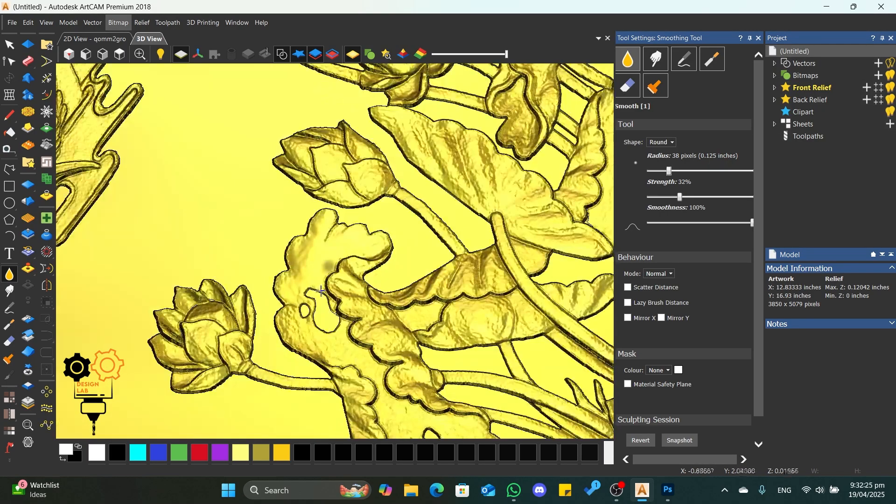
scroll(442, 368, "up", 3)
middle_click_drag(474, 278, 479, 153)
scroll(239, 368, "up", 3)
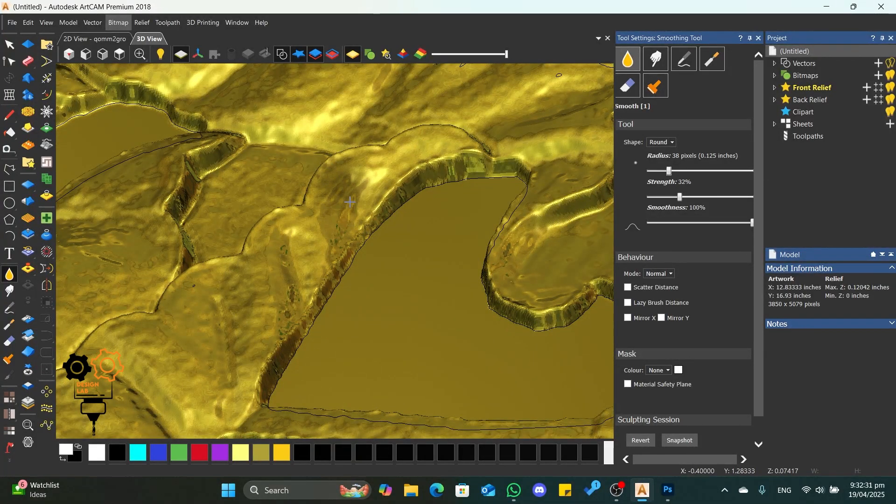
mouse_move(322, 294)
left_mouse_down()
mouse_move(345, 273)
mouse_move(311, 314)
mouse_move(343, 268)
mouse_move(281, 325)
mouse_move(268, 373)
mouse_move(350, 262)
left_mouse_up()
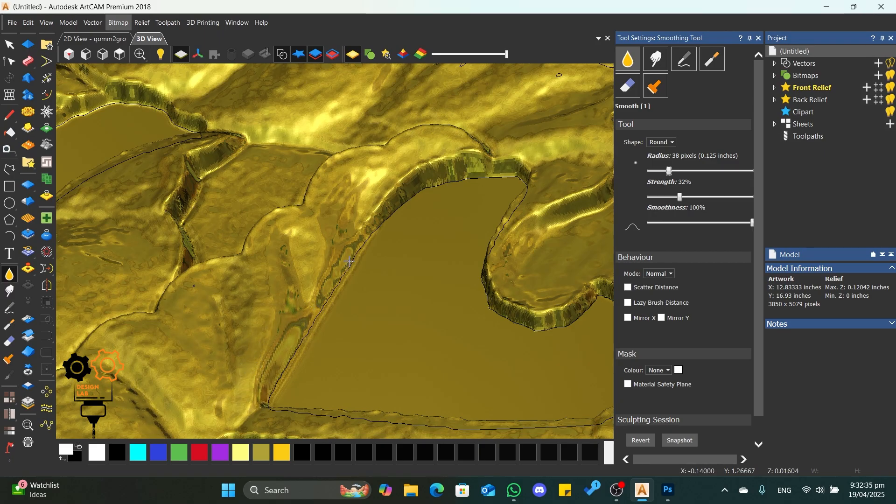
mouse_move(407, 193)
left_mouse_down()
mouse_move(450, 172)
mouse_move(368, 210)
mouse_move(424, 179)
mouse_move(353, 248)
left_mouse_up()
mouse_move(198, 252)
middle_mouse_down()
mouse_move(224, 280)
mouse_move(466, 378)
mouse_move(269, 358)
mouse_move(289, 313)
middle_mouse_up()
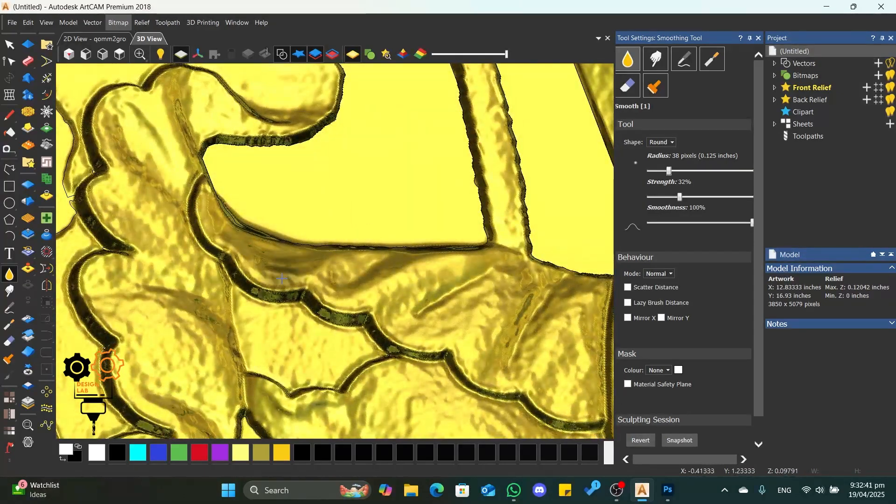
- Soften the folded outer edge of the drooping leaf below the left lotus flower with the Smoothing tool
scroll(283, 267, "down", 4)
scroll(181, 204, "up", 4)
scroll(210, 233, "down", 6)
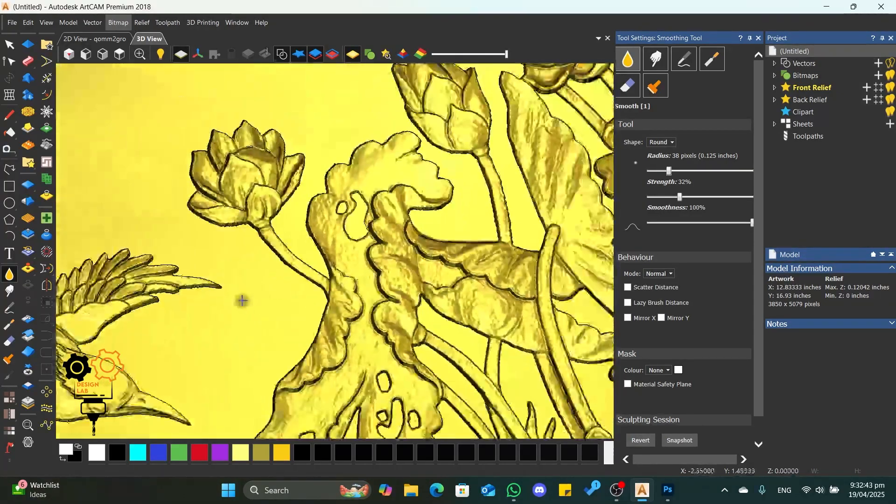
scroll(303, 298, "up", 6)
middle_click_drag(317, 268, 367, 269)
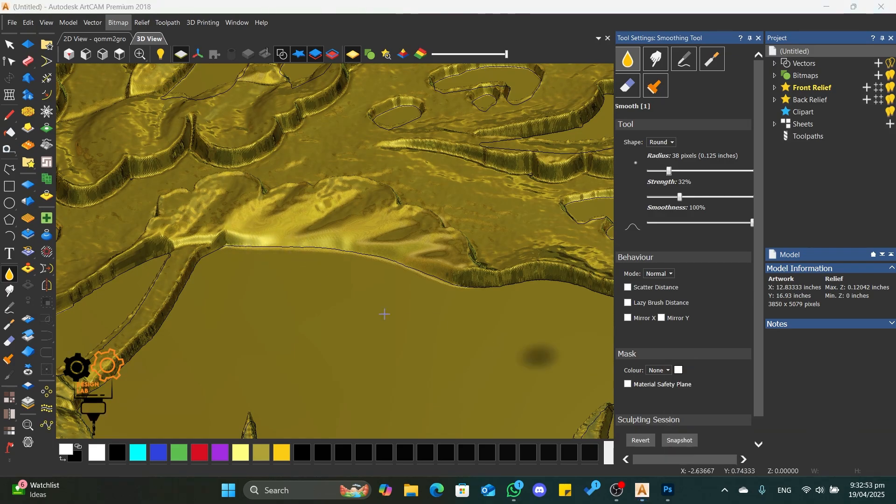
scroll(386, 314, "down", 5)
scroll(329, 224, "up", 4)
scroll(329, 215, "down", 4)
scroll(329, 212, "up", 5)
middle_click_drag(330, 211, 275, 206)
scroll(276, 224, "down", 3)
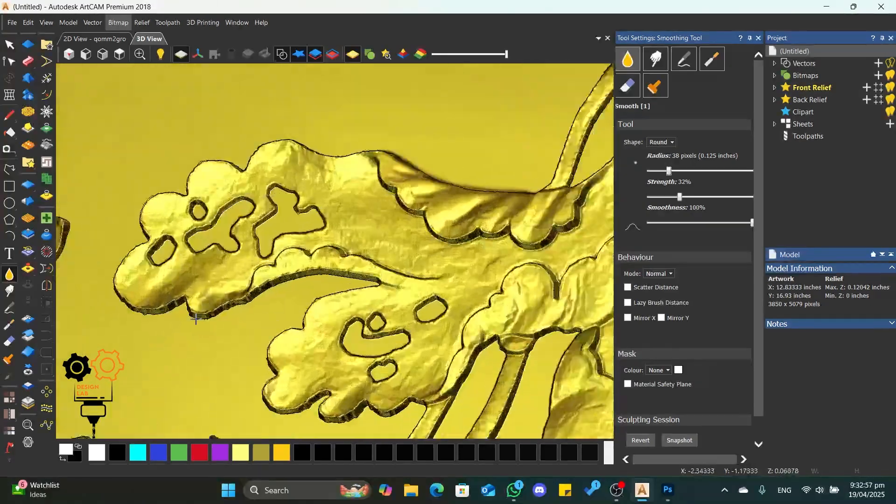
- Smooth the drooping leaf's scalloped edge facing the gap between its two hanging lobes, and leave the Smoothing tool
scroll(268, 280, "up", 3)
middle_click_drag(268, 289, 341, 234)
mouse_move(403, 198)
left_mouse_down()
mouse_move(405, 210)
mouse_move(332, 261)
mouse_move(383, 218)
mouse_move(469, 189)
mouse_move(397, 207)
mouse_move(292, 287)
mouse_move(221, 358)
left_mouse_up()
middle_click_drag(203, 259, 259, 285)
scroll(260, 280, "down", 5)
key("Escape")
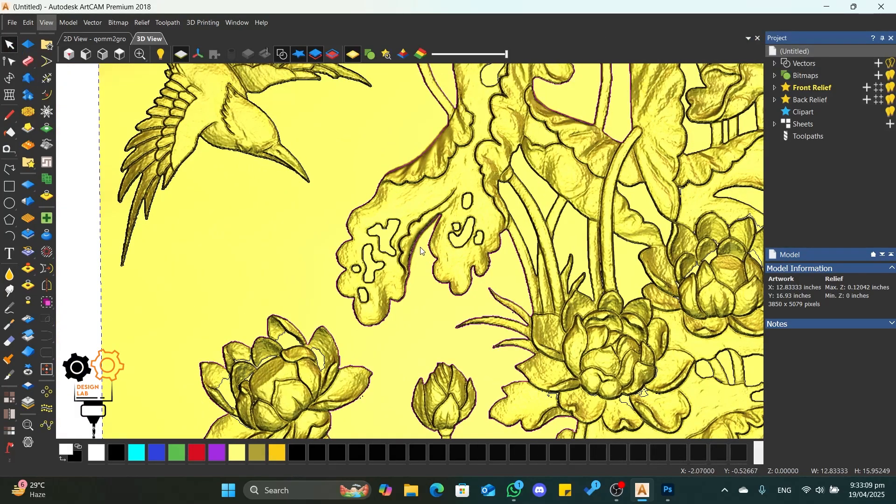
- Inspect the smoothed leaf edges up close and the whole composite relief, and deselect the boundary vectors
scroll(419, 254, "up", 3)
scroll(419, 259, "down", 4)
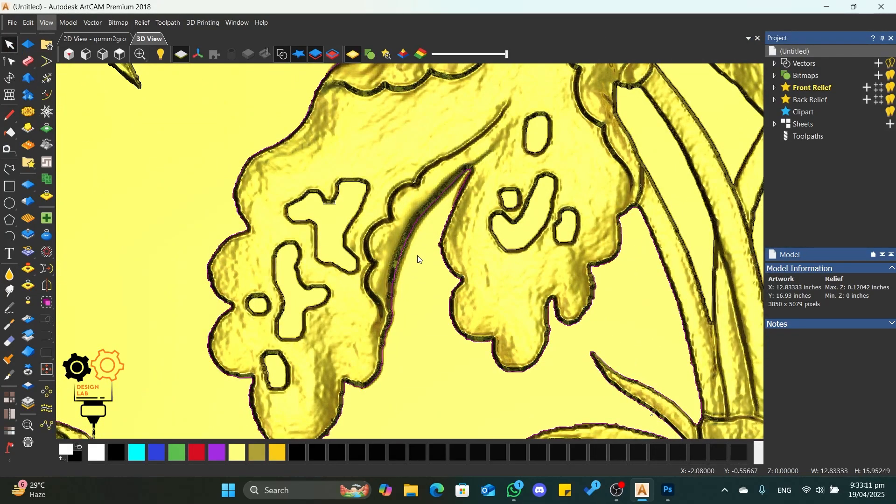
scroll(418, 257, "up", 3)
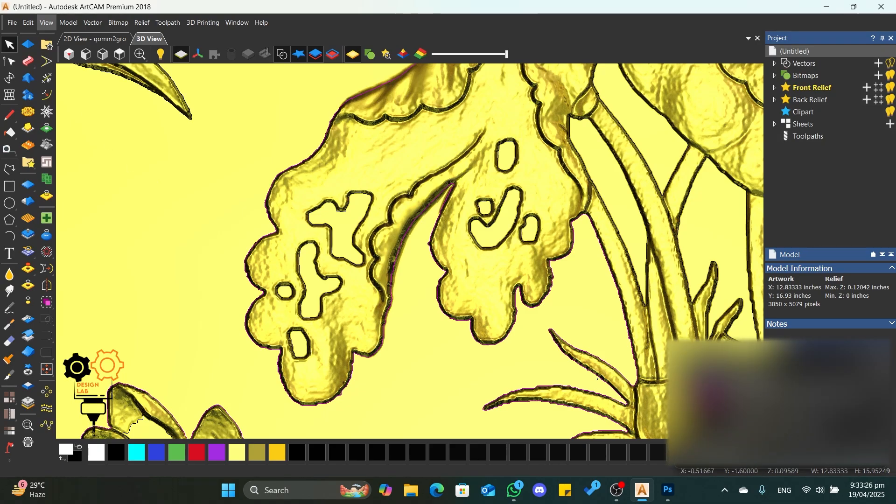
left_click(880, 355)
scroll(354, 161, "down", 8)
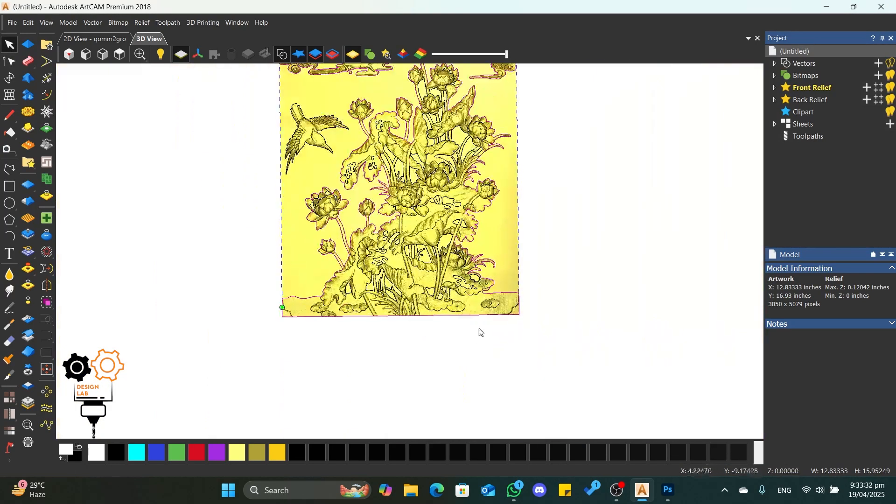
left_click(480, 332)
middle_click_drag(461, 163, 430, 297)
middle_click_drag(430, 147, 445, 92)
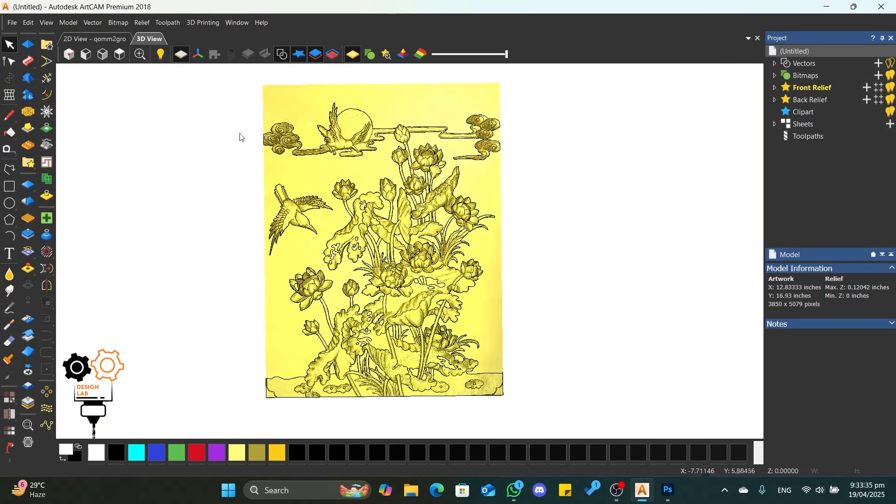
- Reset the front relief to a flat, empty surface
left_click(181, 56)
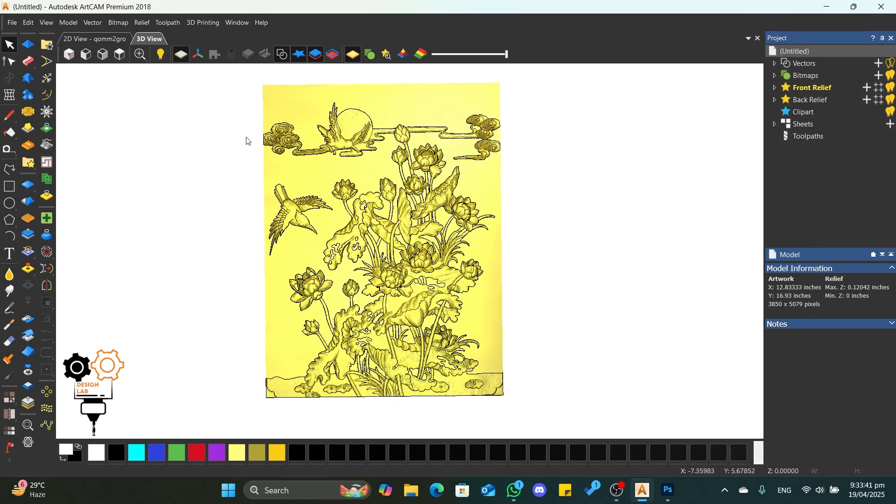
left_click(28, 185)
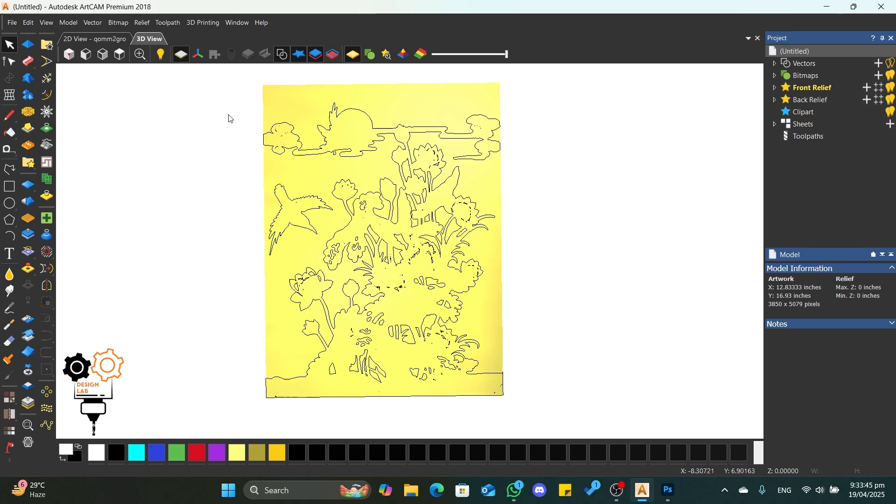
- Insert the ornament flower relief from the 3DModelClub clipart library, accepting its licence agreement, and close the library
left_click(28, 162)
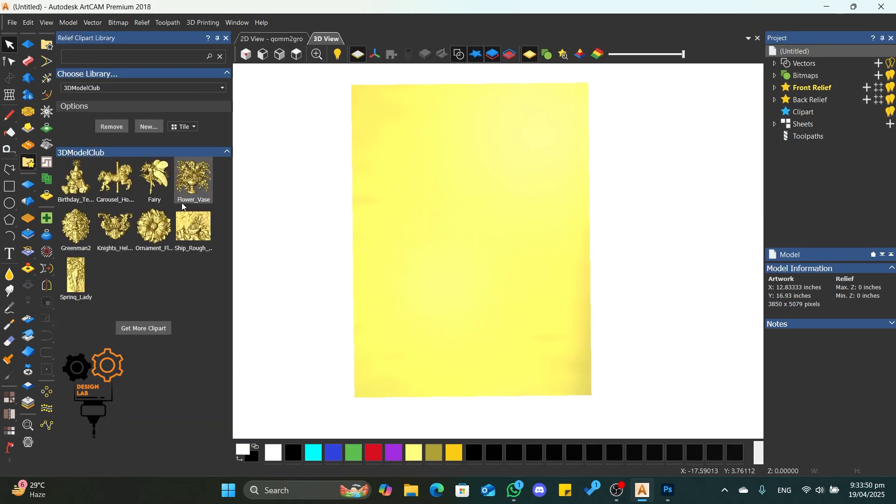
double_click(156, 229)
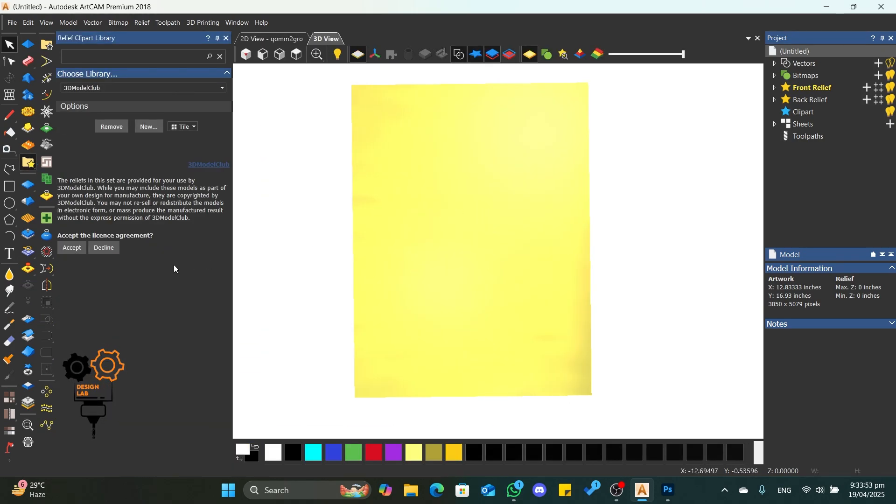
left_click(72, 248)
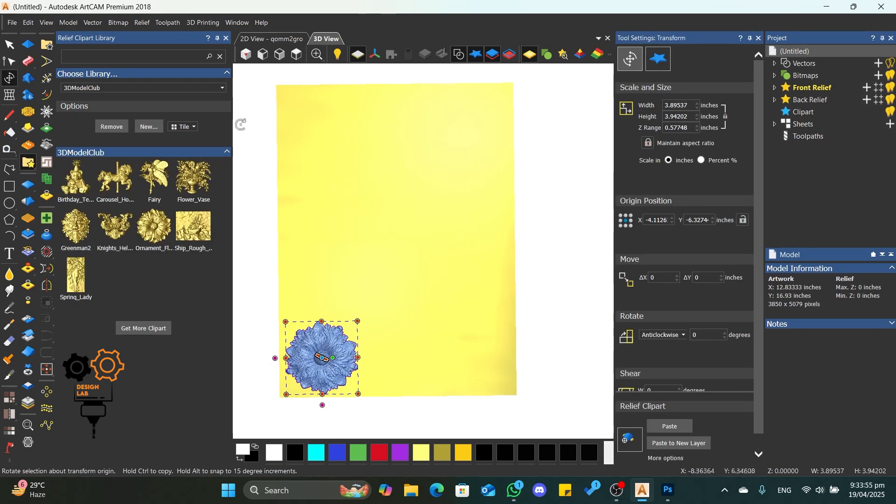
left_click(226, 38)
- Enlarge the flower clipart to about 10.58 by 10.71 inches and move it near the middle of the model
left_click_drag(269, 321, 390, 196)
left_click_drag(318, 310, 332, 271)
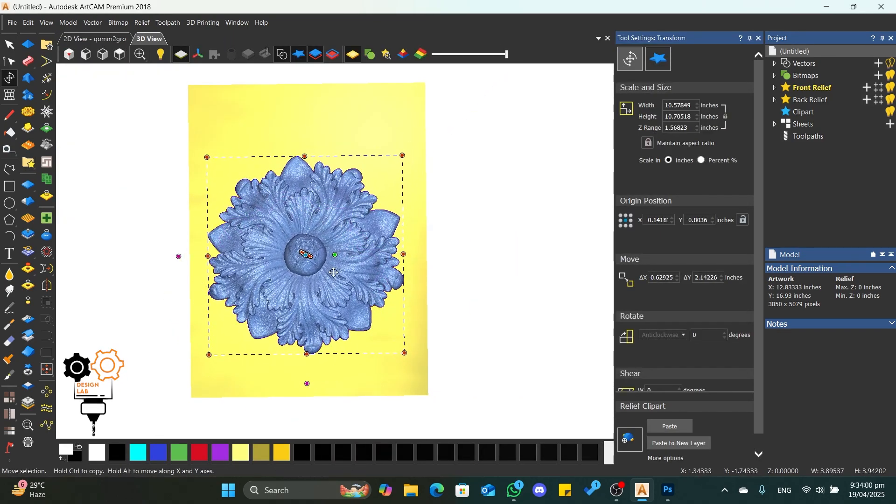
left_click(464, 163)
left_click(371, 282)
scroll(373, 269, "up", 3)
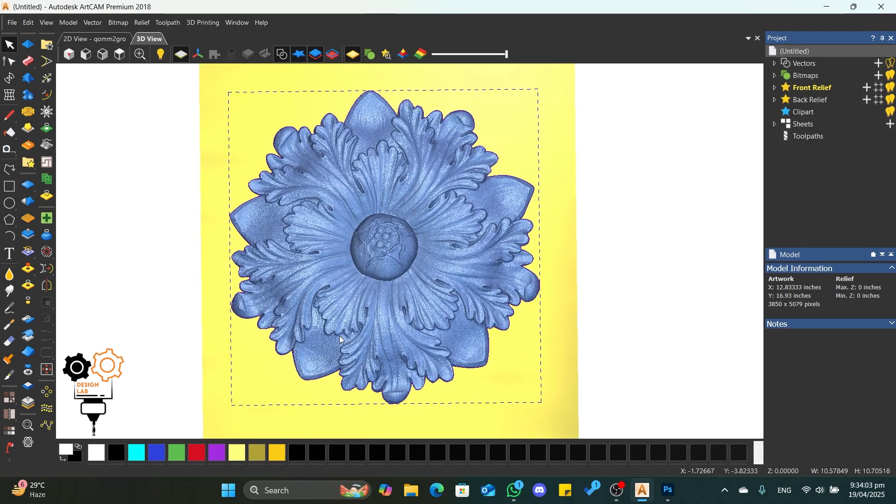
- Centre the flower clipart on the model and keep it selected
left_click(119, 54)
left_click(47, 368)
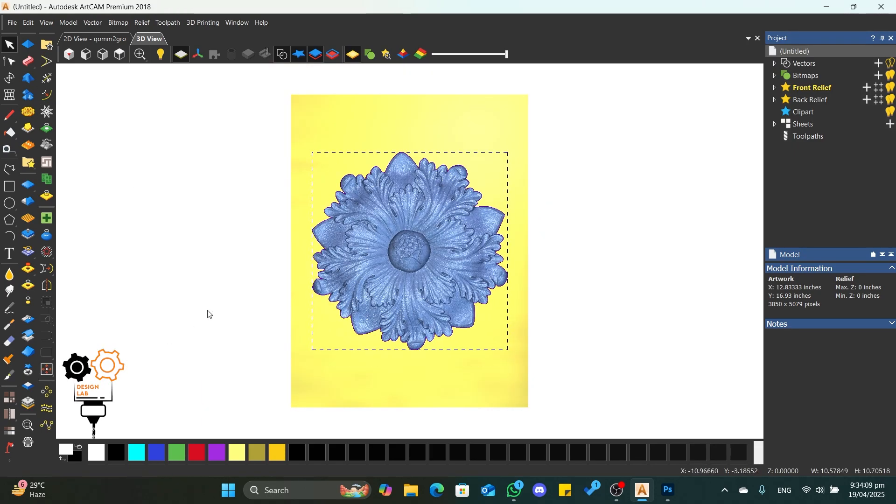
left_click(206, 311)
left_click(406, 274)
scroll(434, 247, "up", 3)
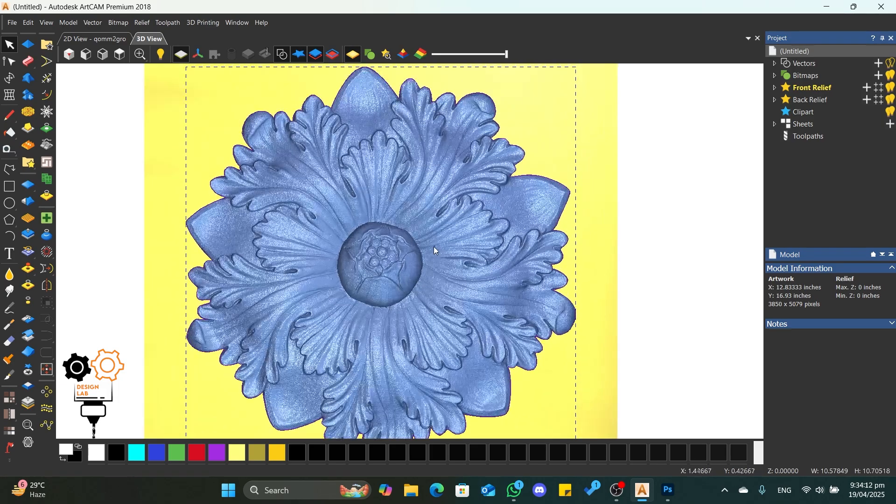
- Paste the transformed flower clipart into the front relief and check the result from above
middle_click_drag(434, 248, 452, 214)
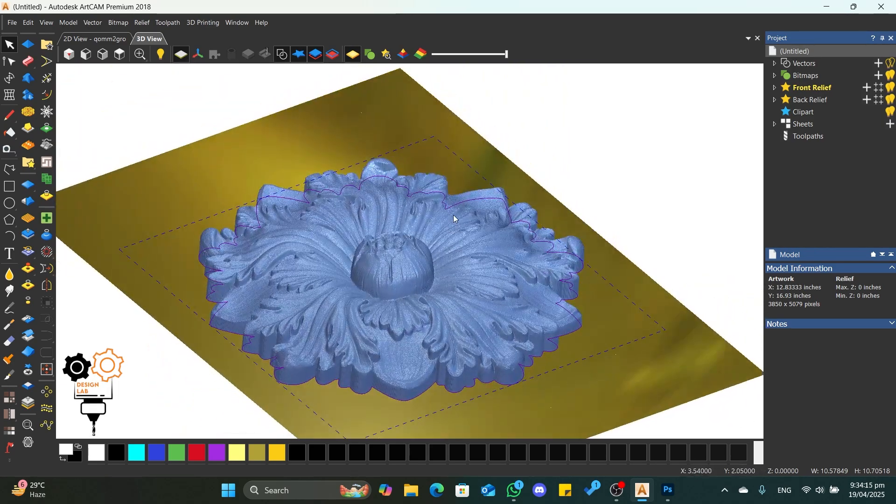
left_click(10, 78)
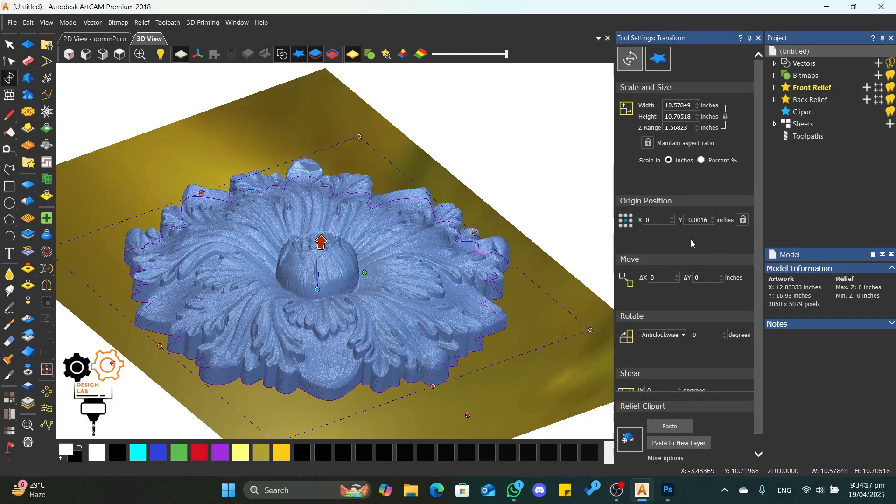
left_click(668, 425)
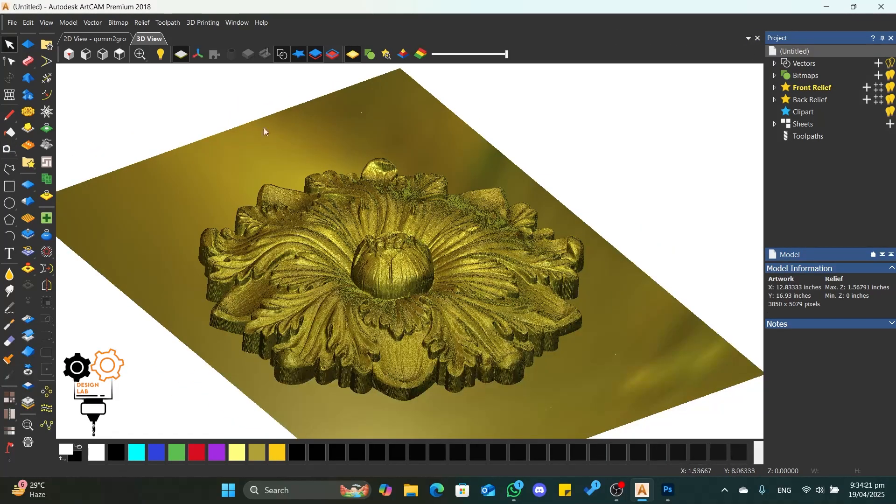
left_click(124, 55)
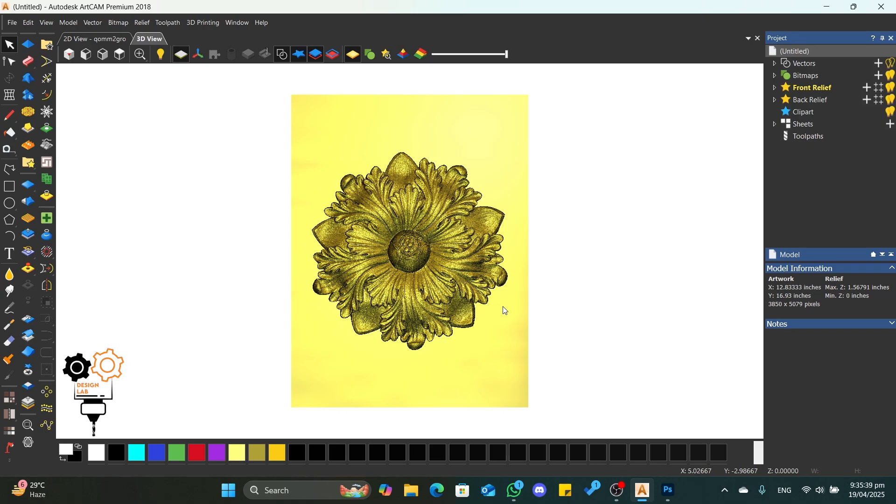
scroll(372, 264, "up", 5)
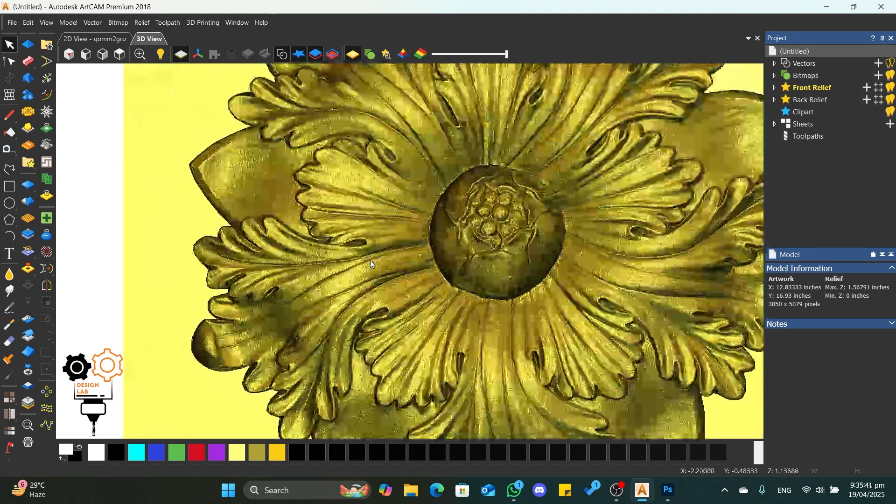
scroll(370, 260, "down", 3)
scroll(372, 259, "up", 2)
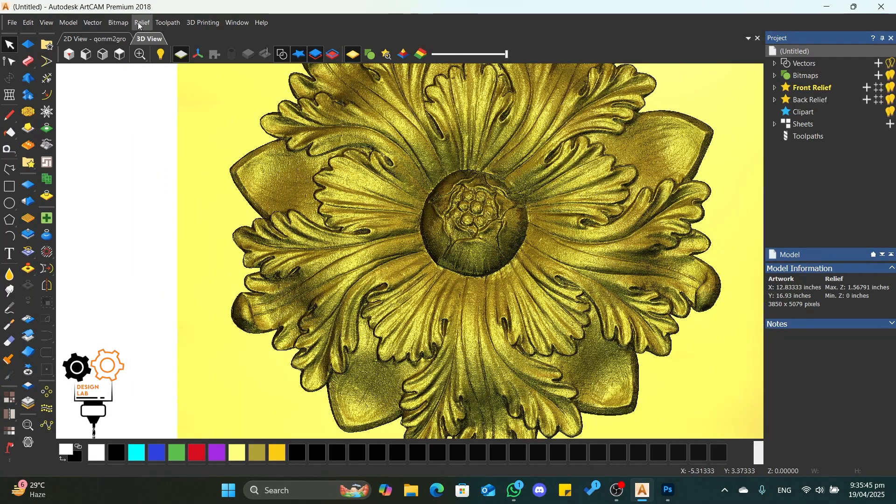
- Export the composite relief as a Bitmap File (*.bmp) named Test File in the Documents ArtCAM folder
left_click(140, 26)
mouse_move(207, 55)
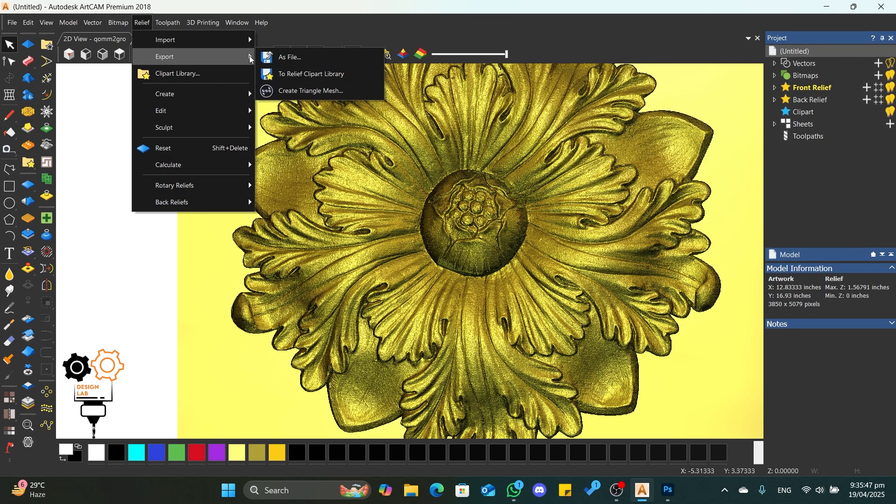
left_click(306, 61)
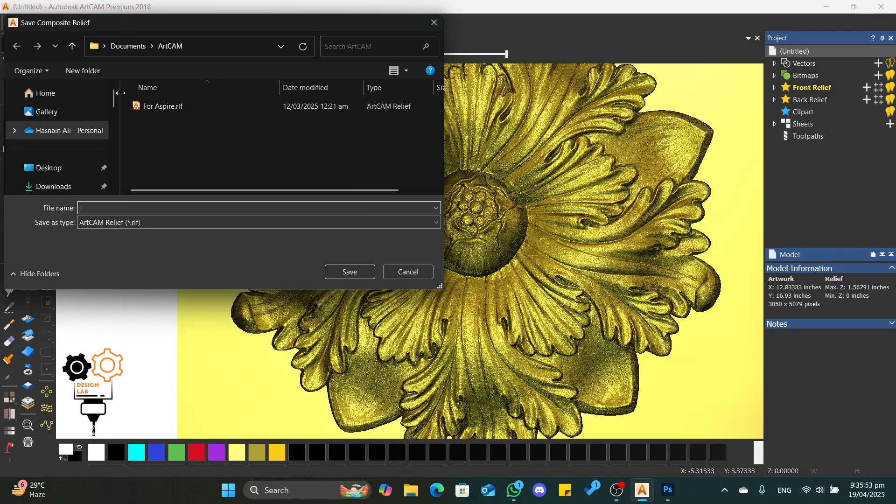
left_click_drag(121, 93, 37, 94)
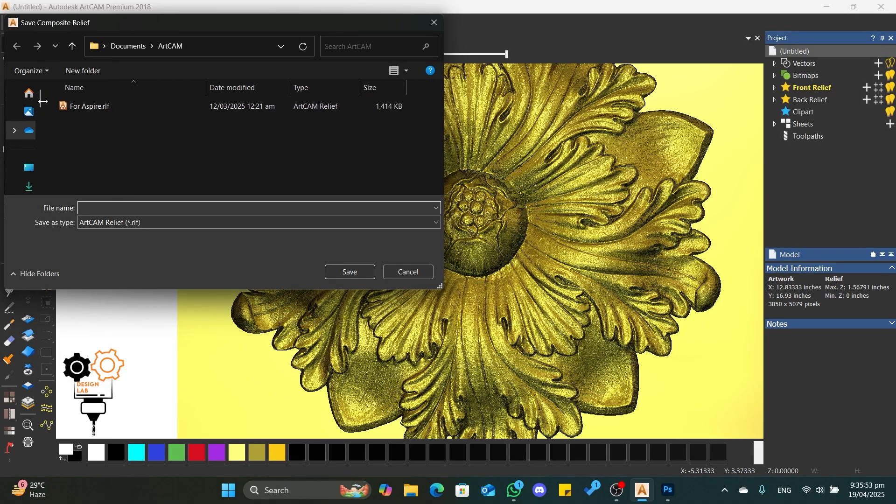
left_click(156, 225)
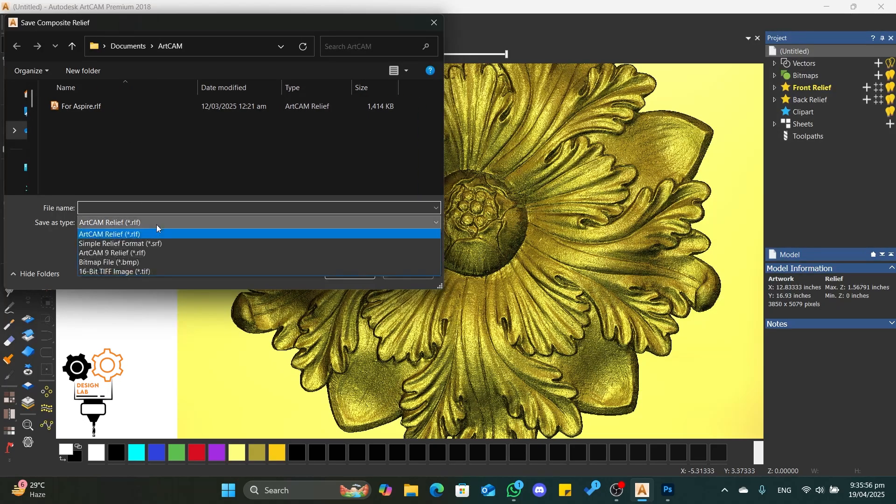
left_click(134, 262)
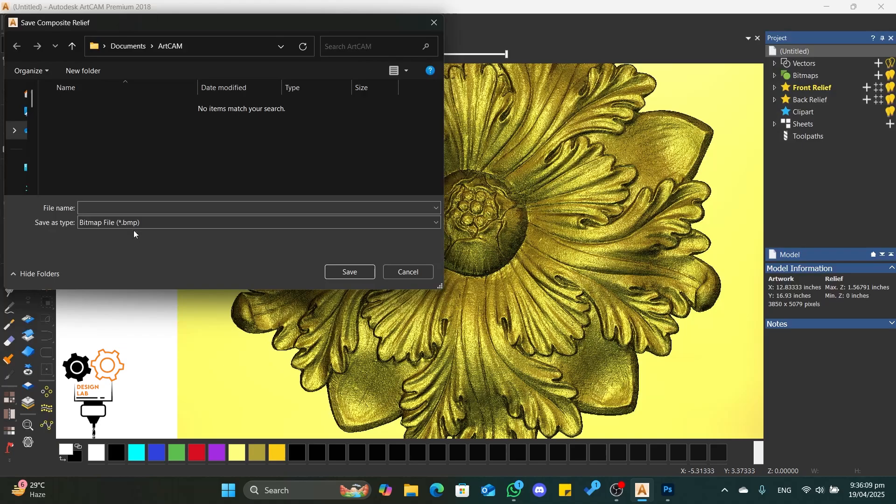
left_click(133, 207)
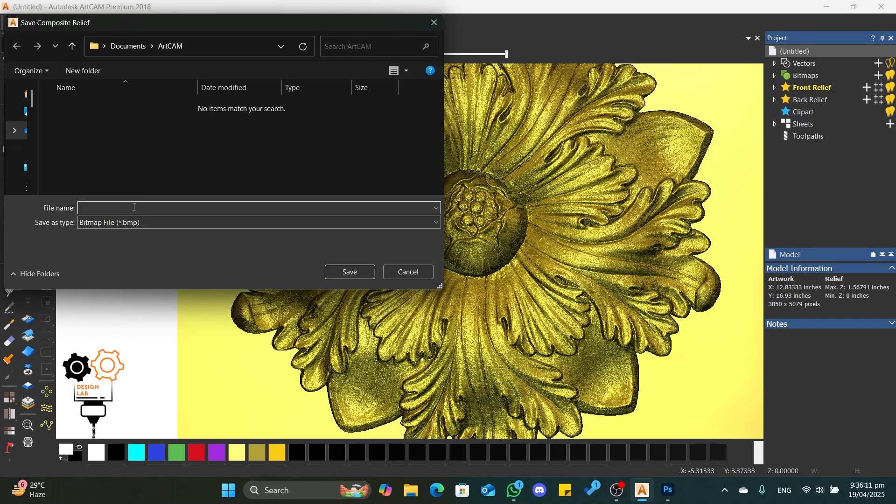
type("T")
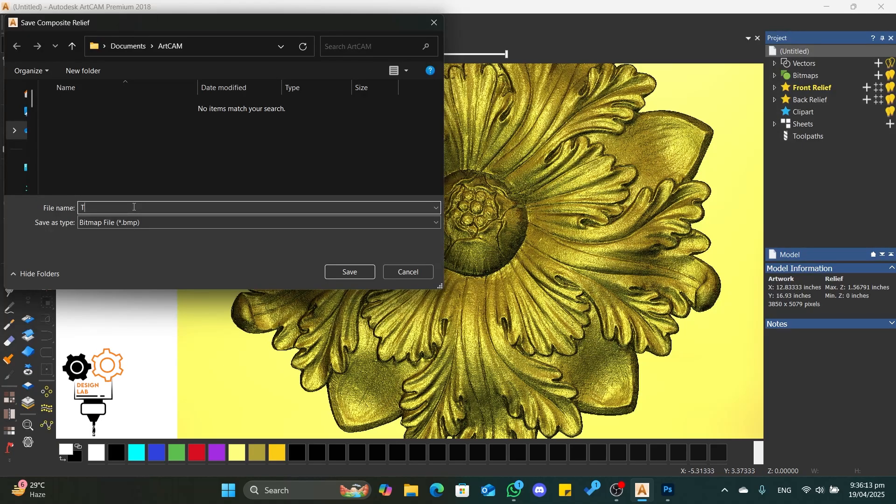
type("est File")
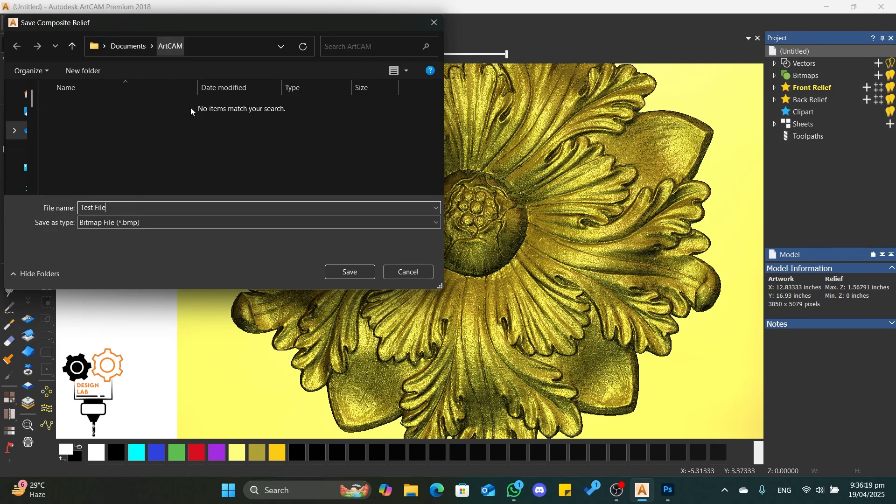
left_click(350, 271)
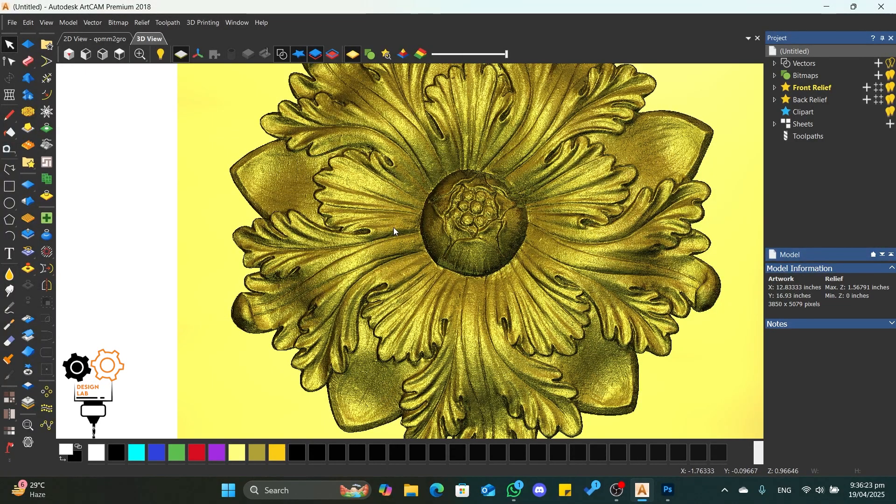
- Switch to File Explorer, preview the exported Test File.bmp in the Documents ArtCAM folder, and close the window
scroll(431, 215, "down", 4)
scroll(472, 235, "up", 1)
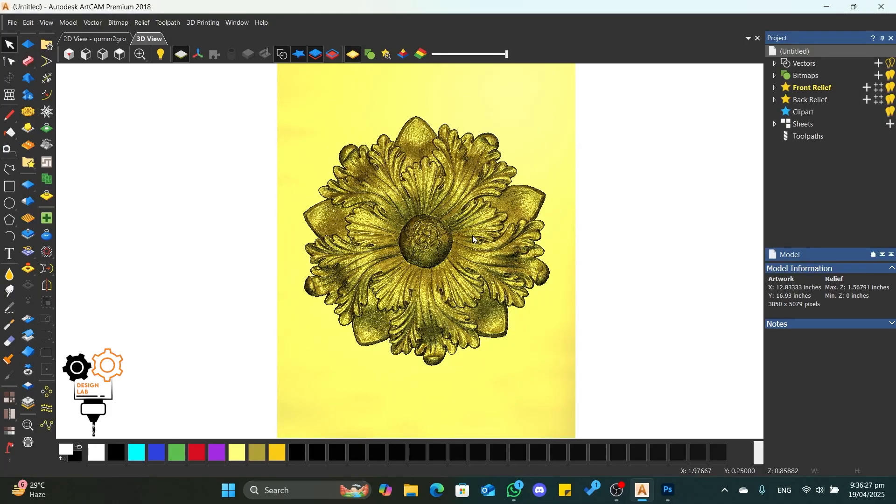
left_click(413, 493)
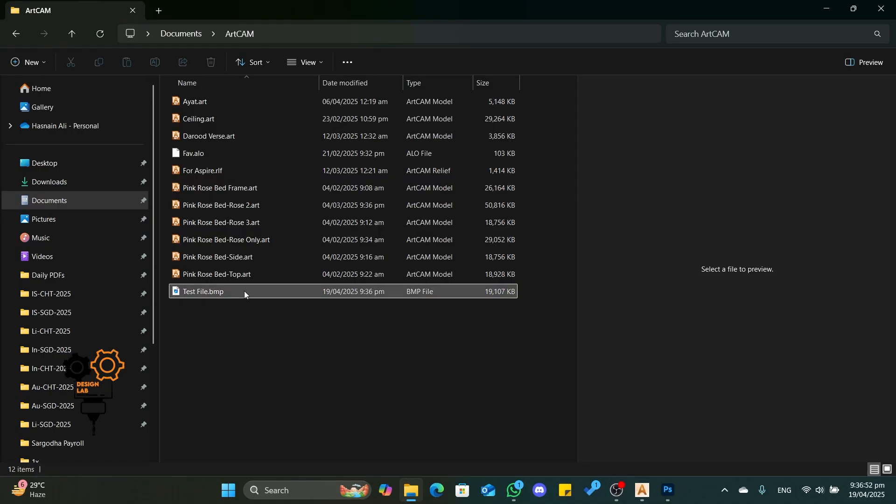
left_click(228, 291)
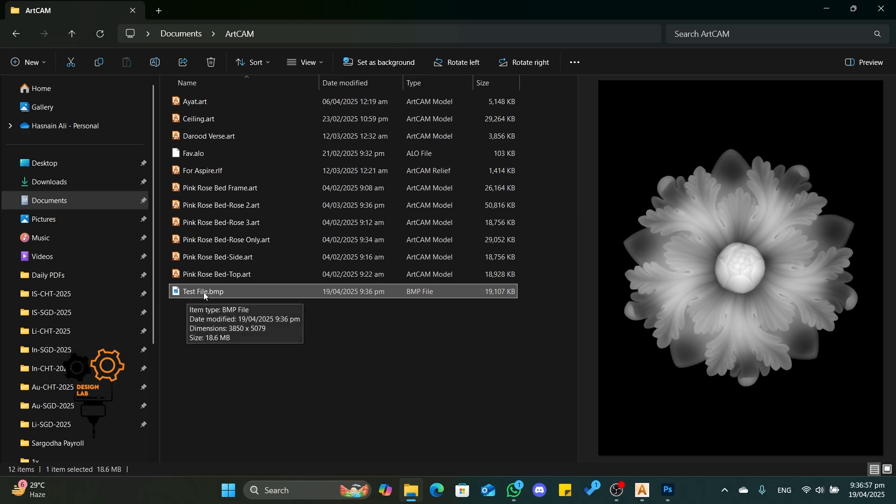
left_click(440, 363)
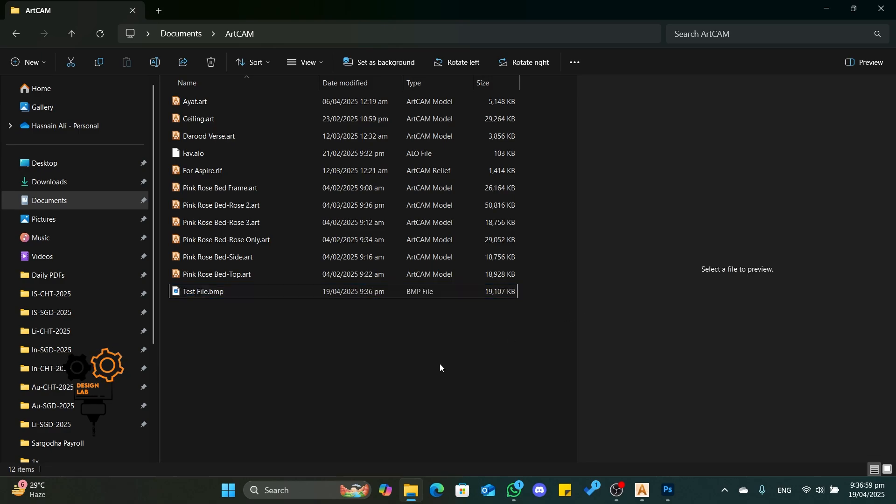
left_click(353, 294)
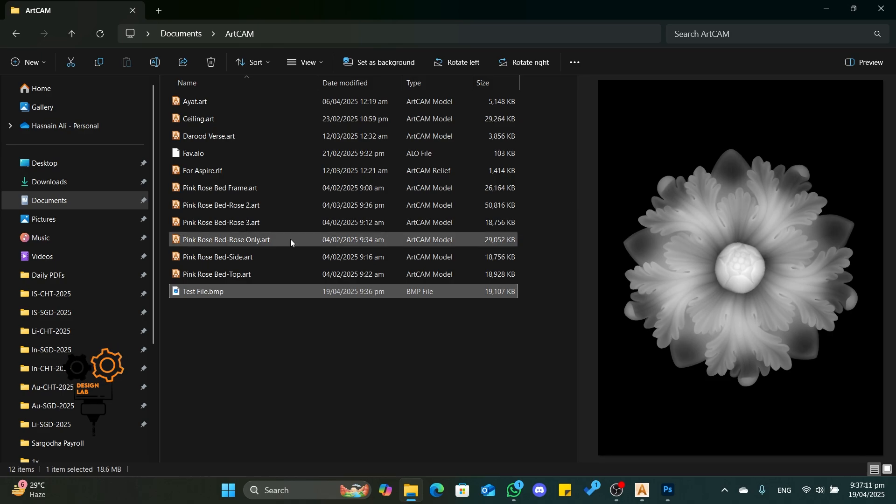
mouse_move(193, 292)
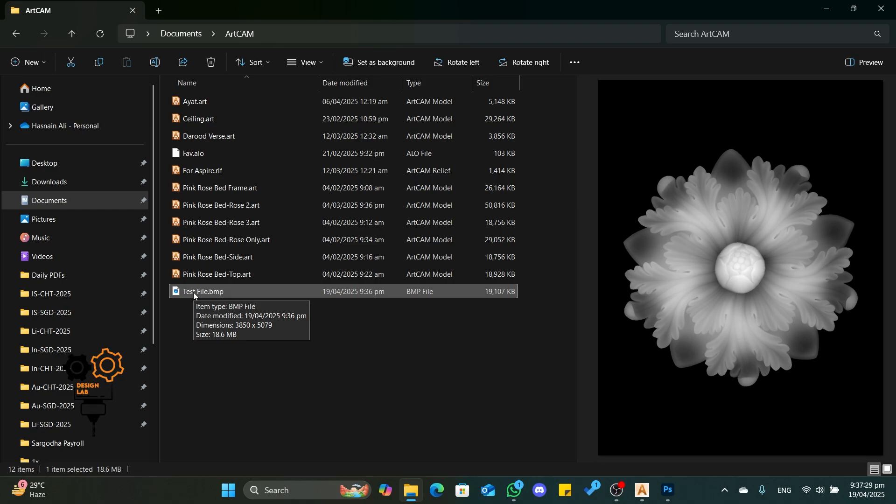
left_click(880, 8)
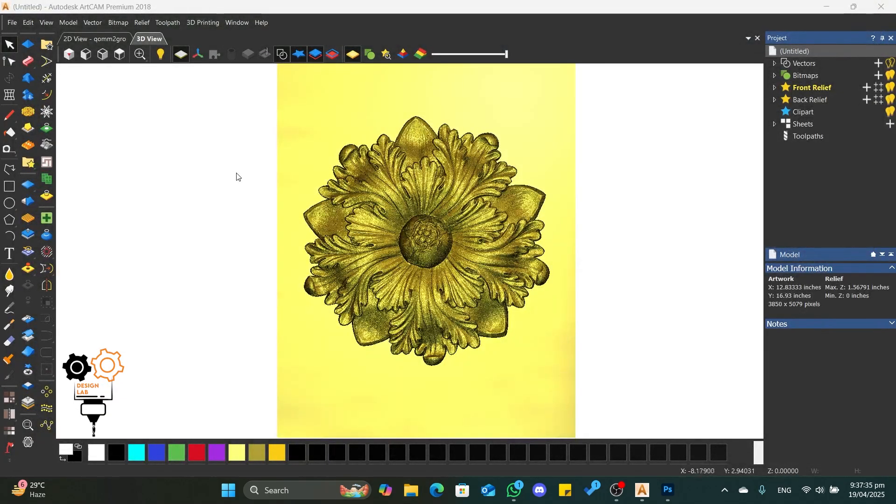
- Look at the grayscale bitmap in the 2D view and return to the flower relief in the 3D view
left_click(99, 39)
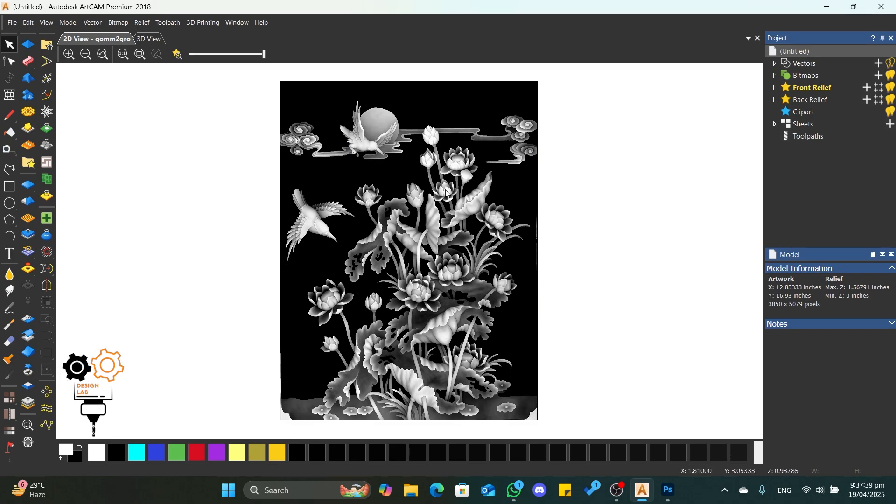
left_click(149, 38)
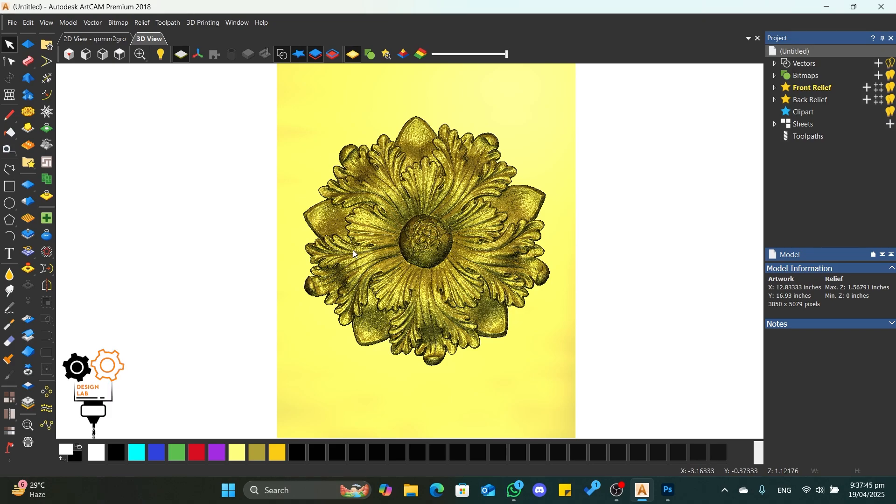
scroll(401, 234, "down", 3)
scroll(403, 234, "up", 3)
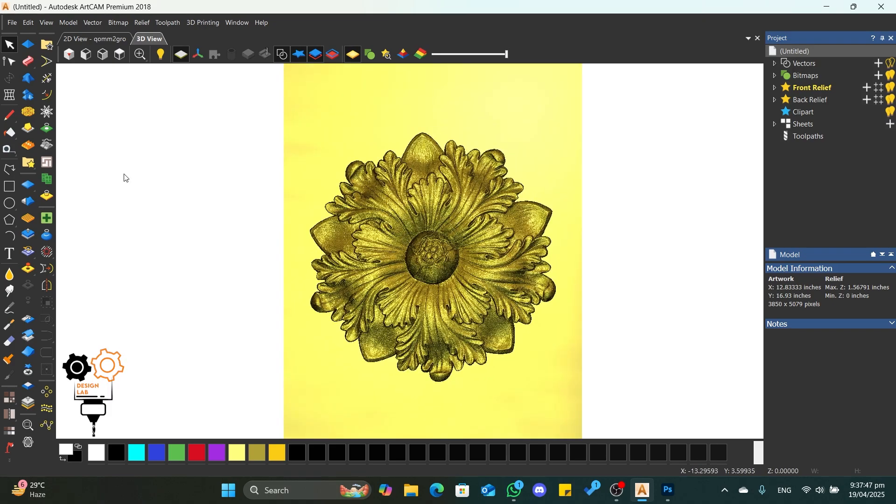